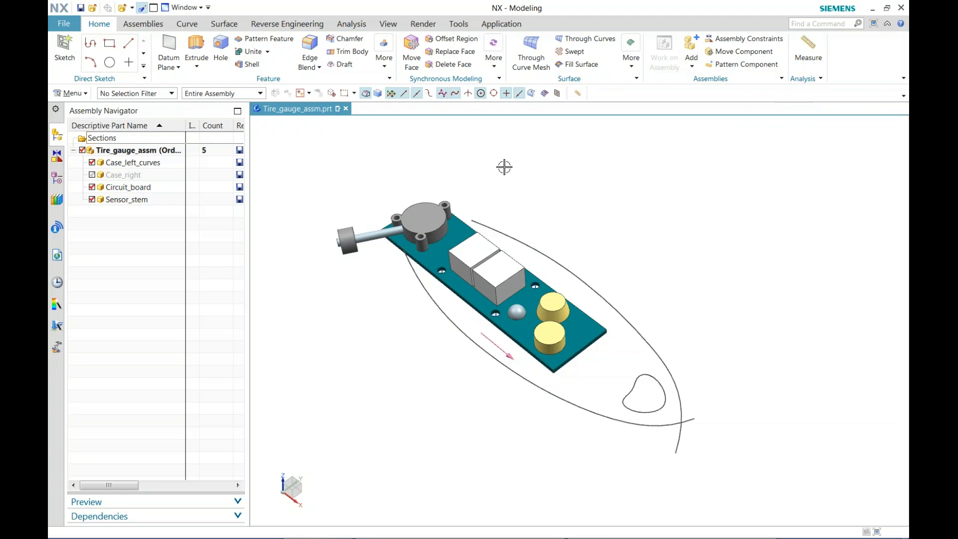
pyautogui.click(349, 23)
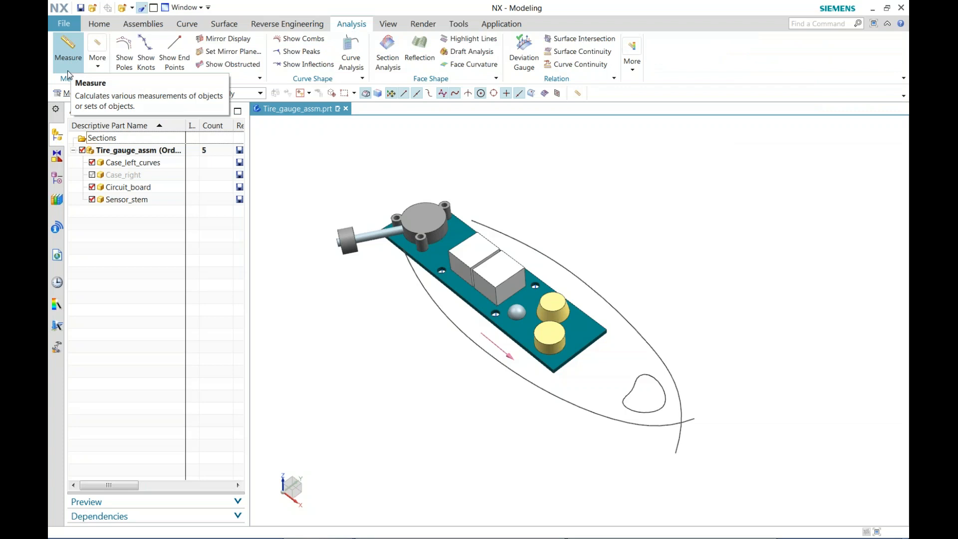
pyautogui.click(99, 67)
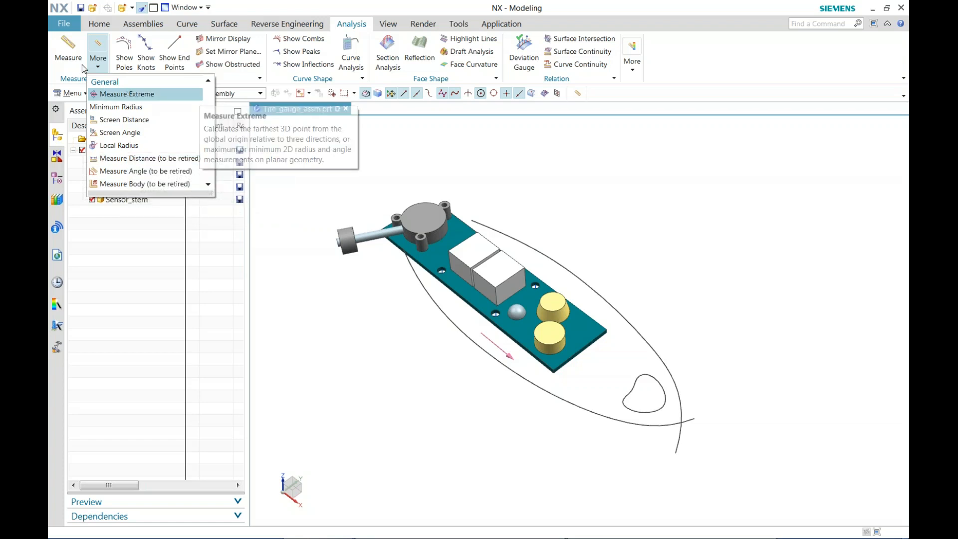
pyautogui.click(106, 95)
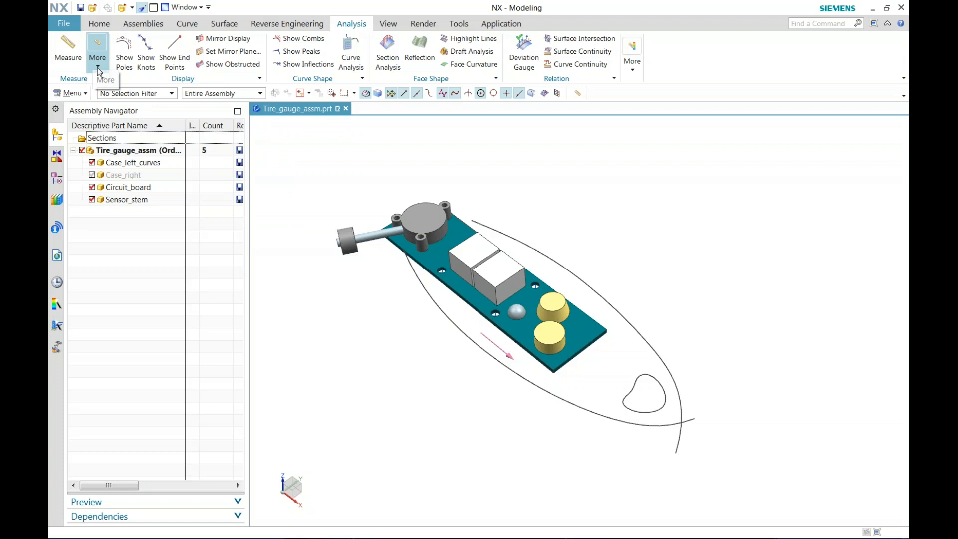
pyautogui.click(98, 70)
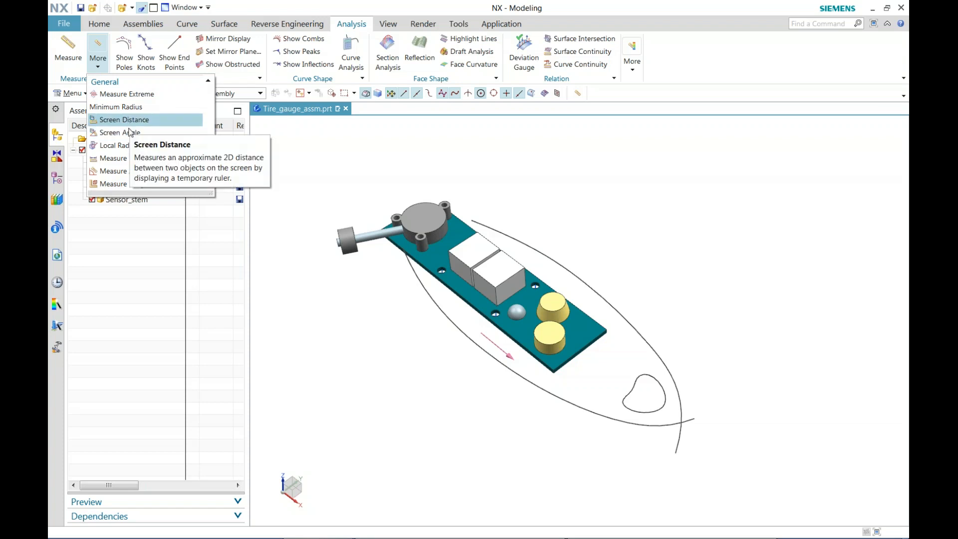
pyautogui.click(320, 150)
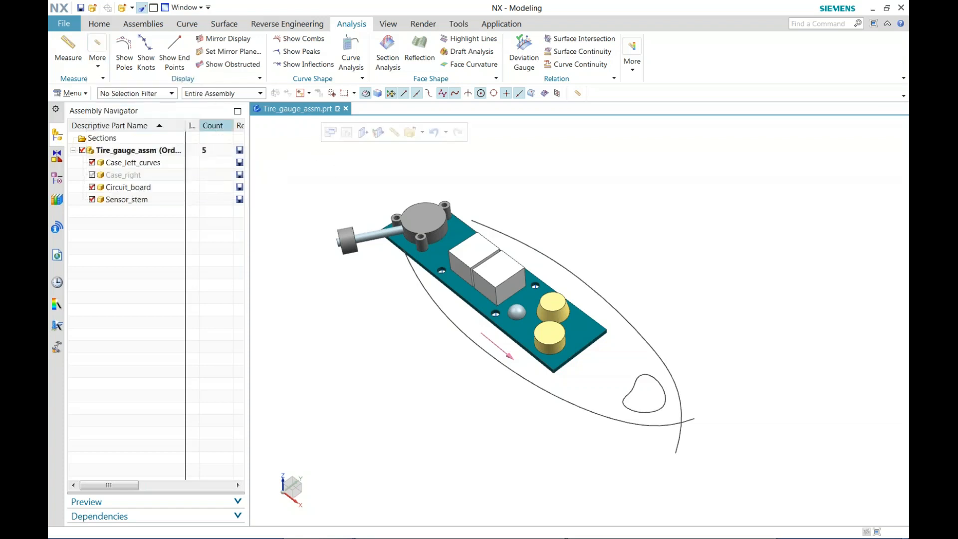
# Measure the end face of the white block nearest the yellow buttons on the circuit board
pyautogui.click(73, 60)
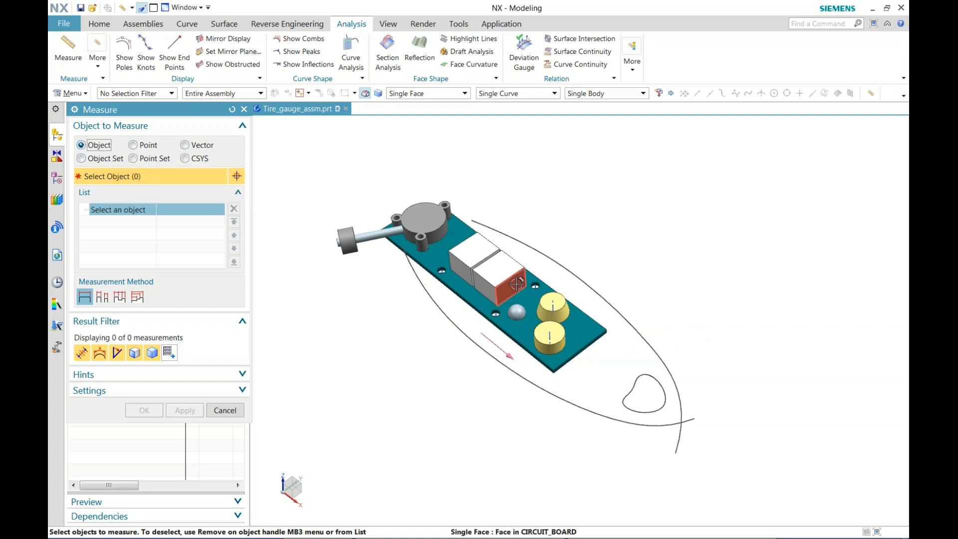
pyautogui.click(511, 287)
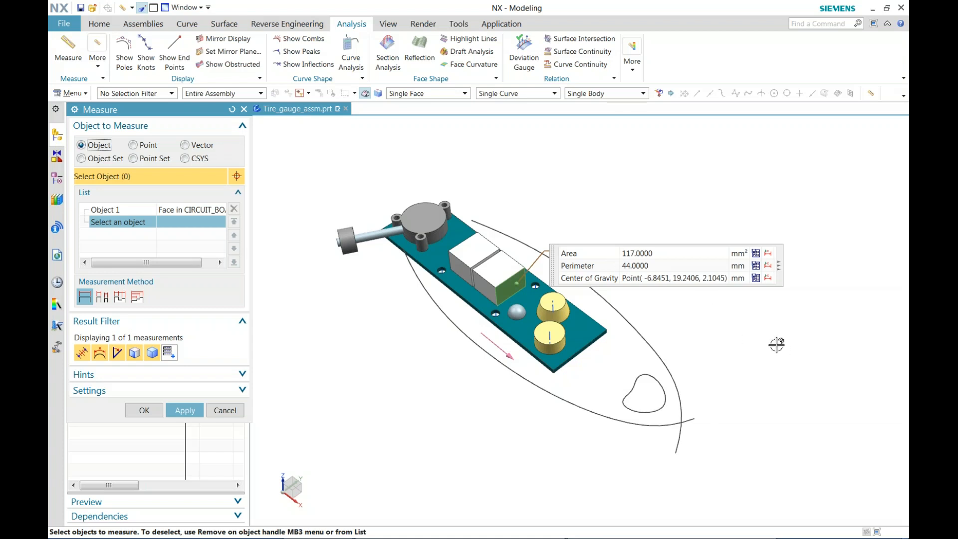
pyautogui.click(756, 254)
pyautogui.click(756, 266)
pyautogui.click(242, 391)
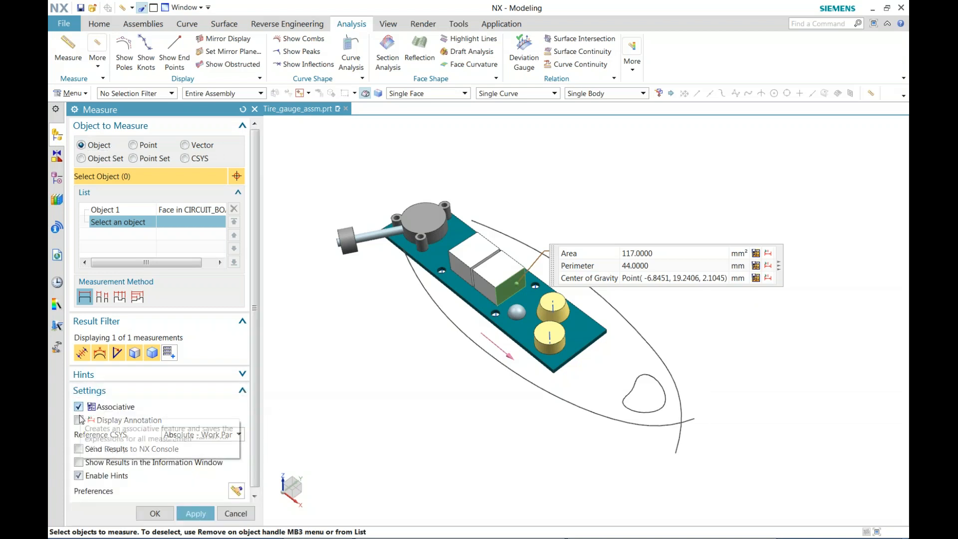
pyautogui.click(79, 407)
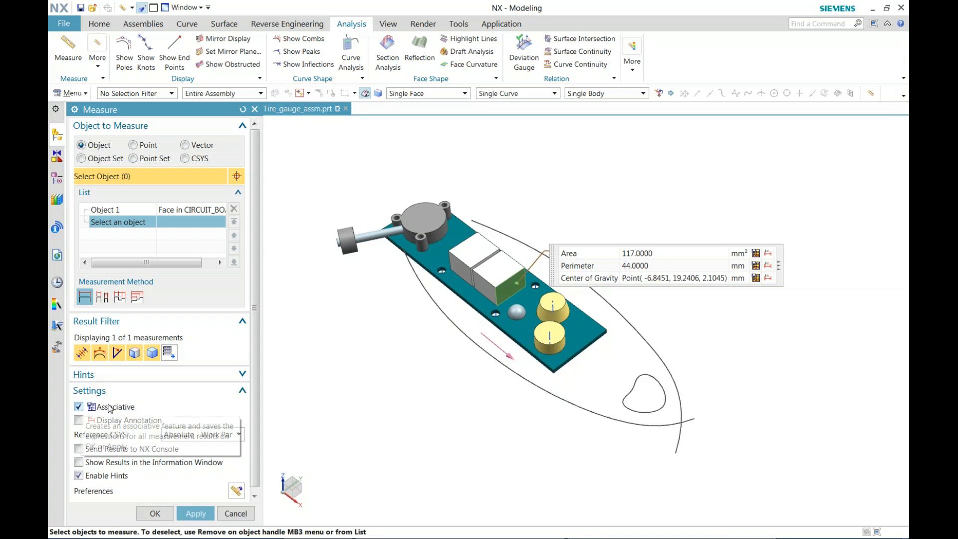
pyautogui.click(79, 407)
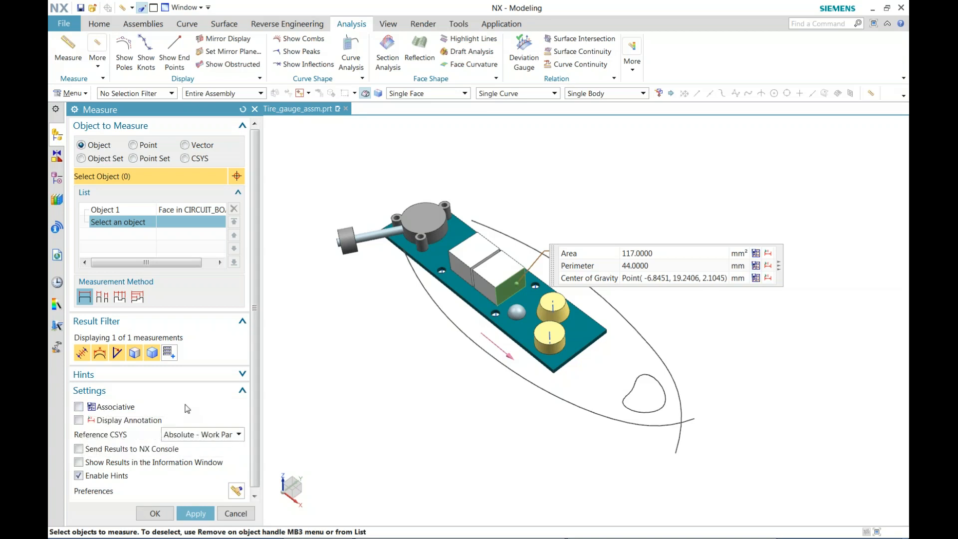
# Make the face's Area and Center of Gravity results associative and display annotations for both
pyautogui.click(756, 253)
pyautogui.click(756, 277)
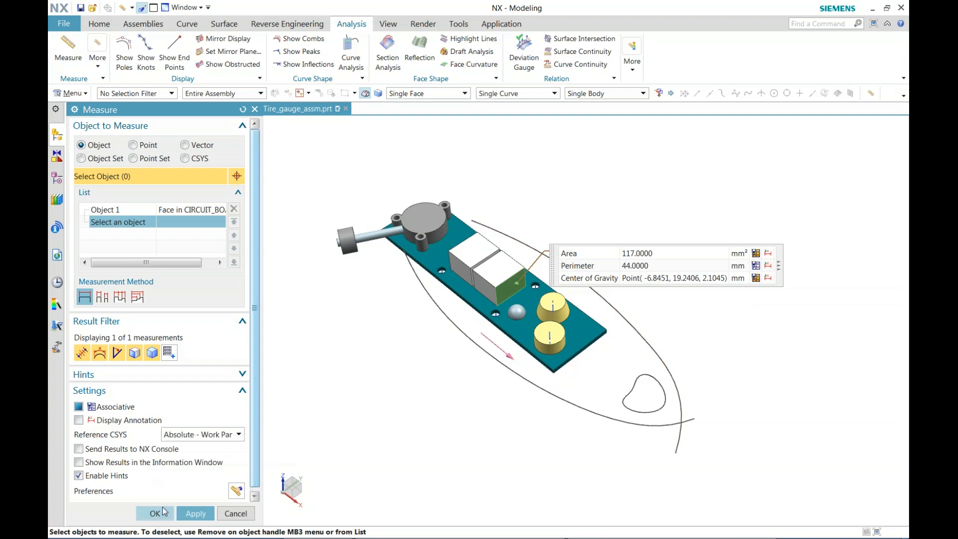
pyautogui.click(242, 390)
pyautogui.click(768, 253)
pyautogui.click(768, 278)
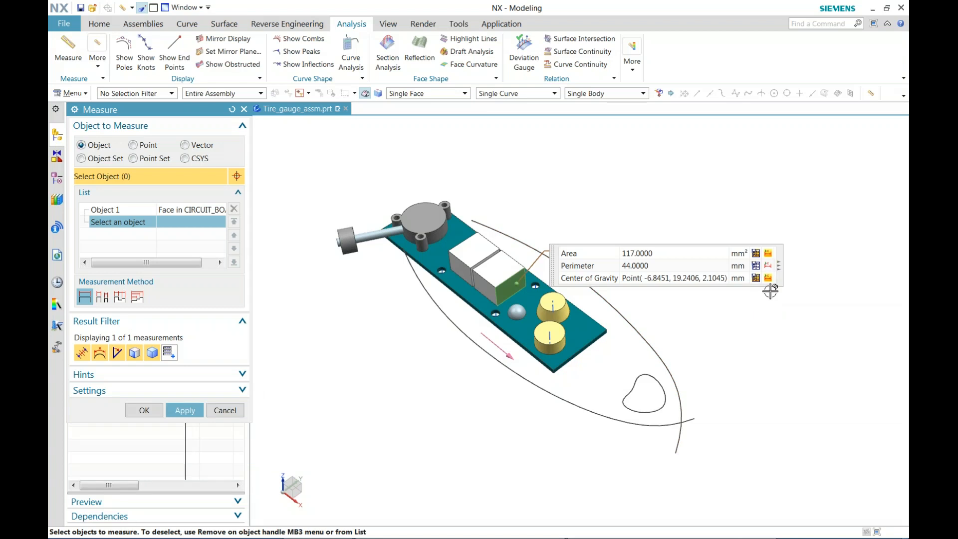
# Turn on geometry creation for the face's Center of Gravity result and accept the measurement
pyautogui.click(778, 265)
pyautogui.click(779, 267)
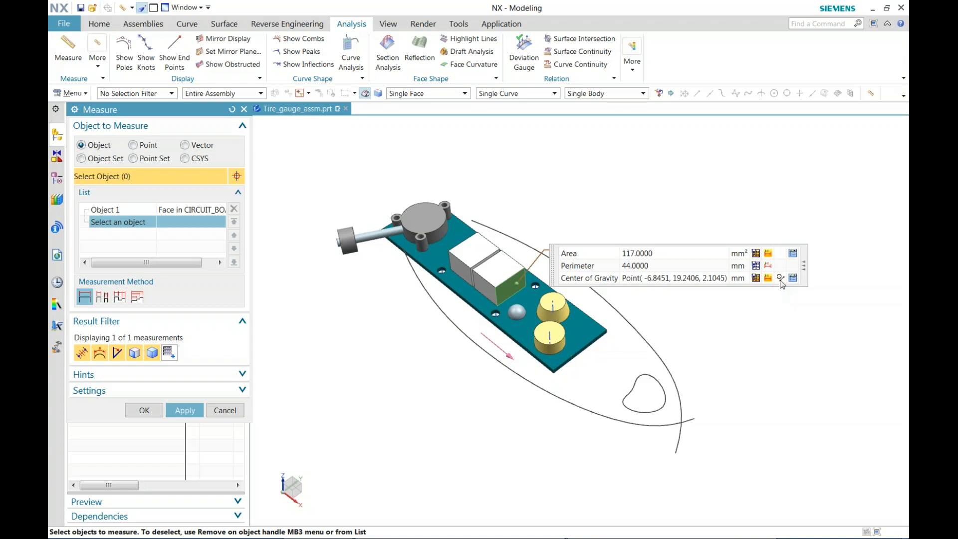
pyautogui.click(780, 280)
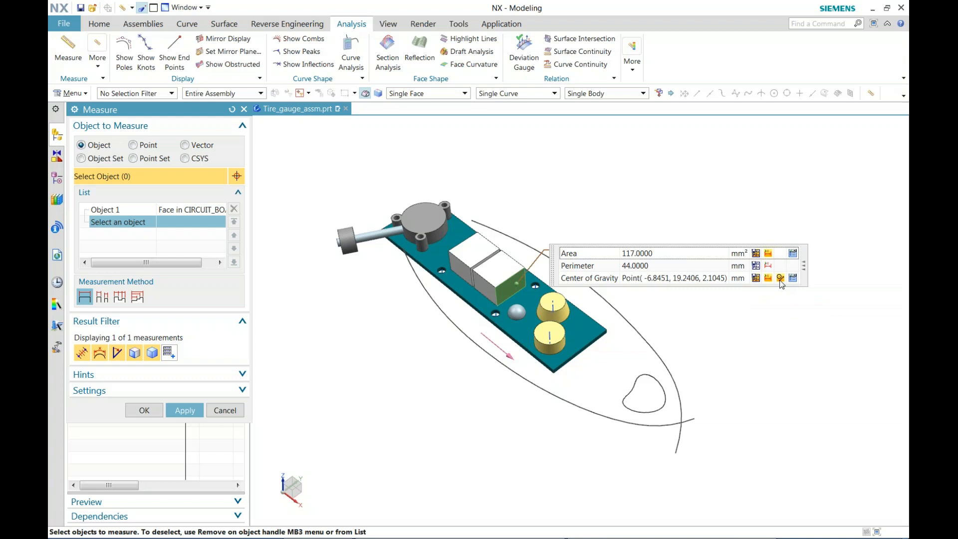
pyautogui.click(144, 410)
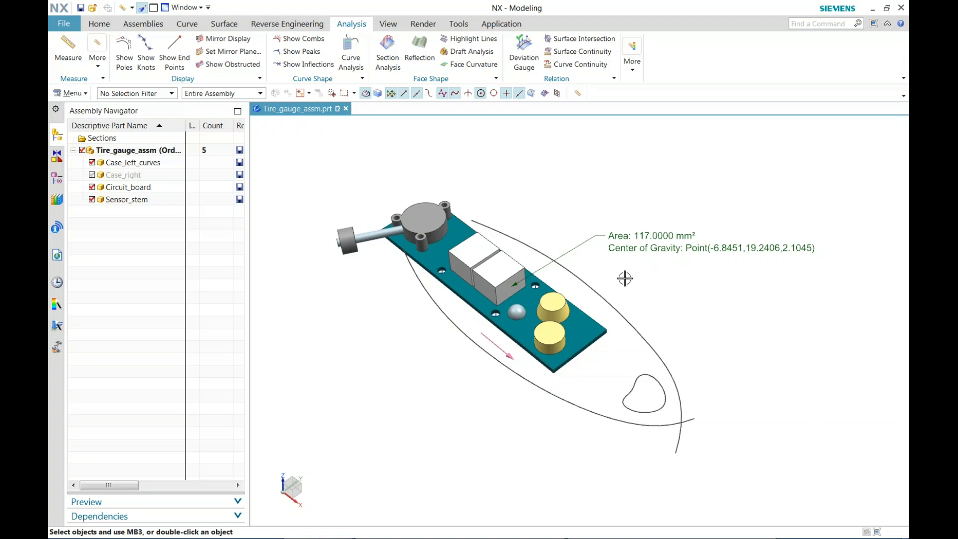
# Edit the Measure [Face] feature to also make the Perimeter associative and annotated, and review its stored expressions
pyautogui.click(57, 178)
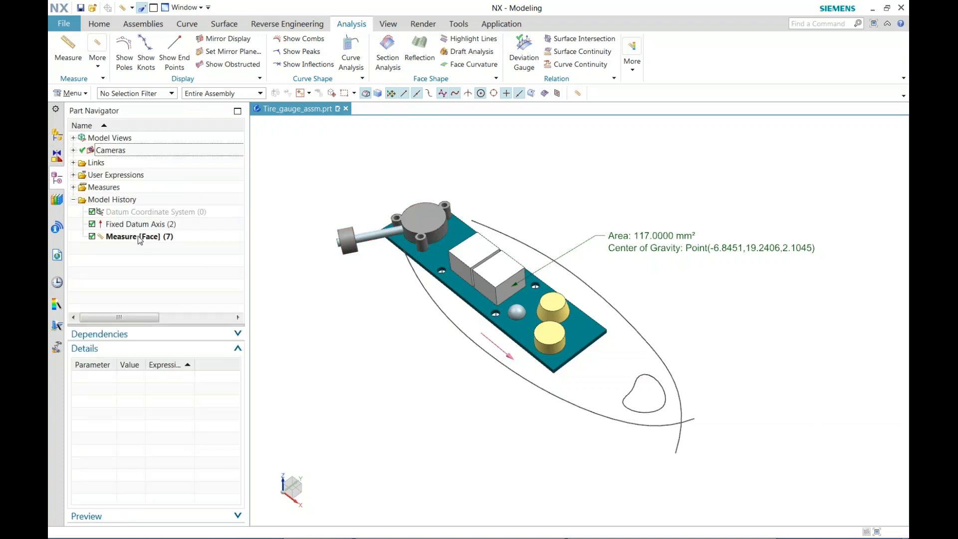
pyautogui.click(131, 237)
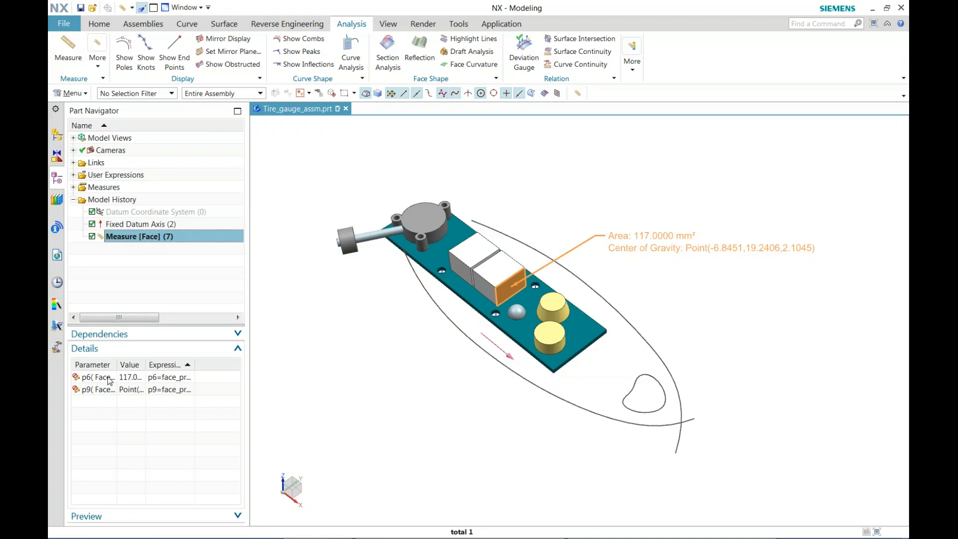
pyautogui.doubleClick(131, 238)
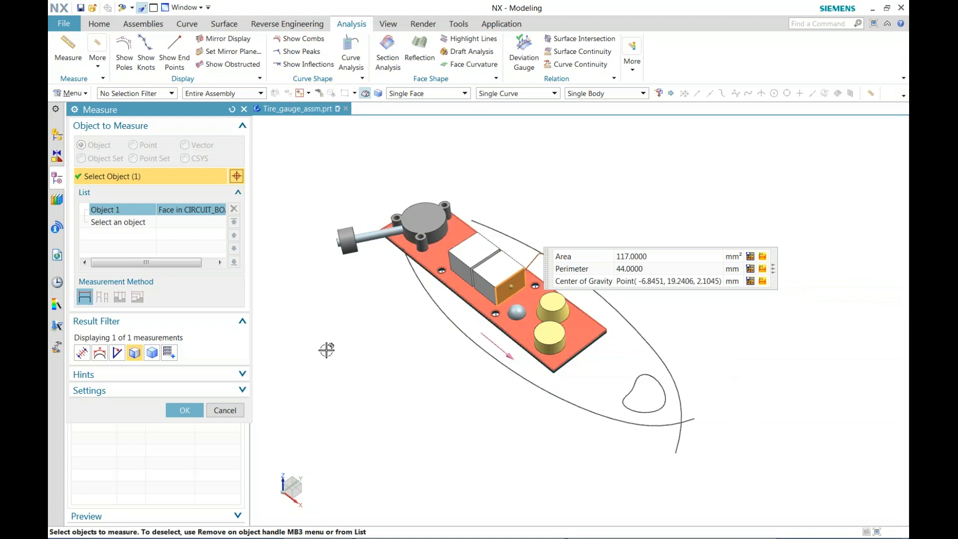
pyautogui.click(184, 411)
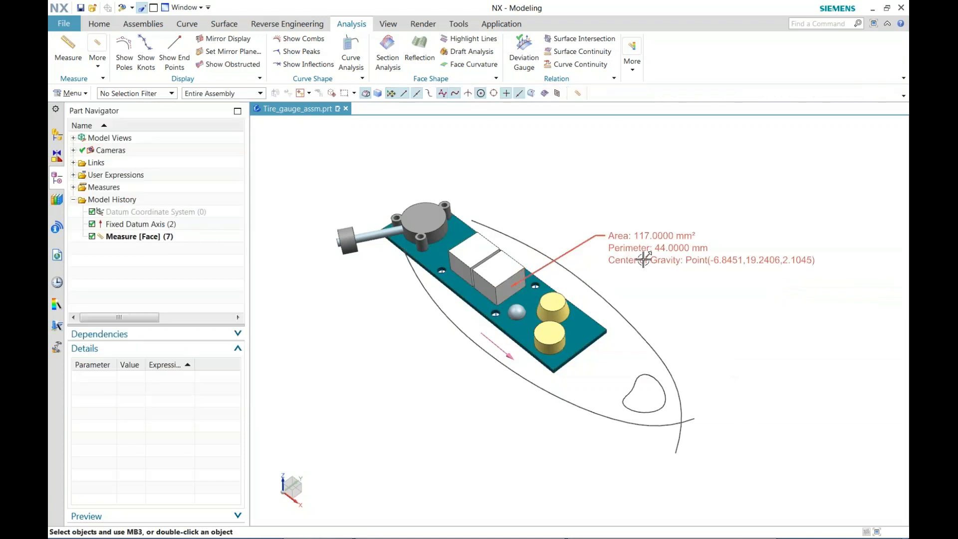
pyautogui.click(110, 237)
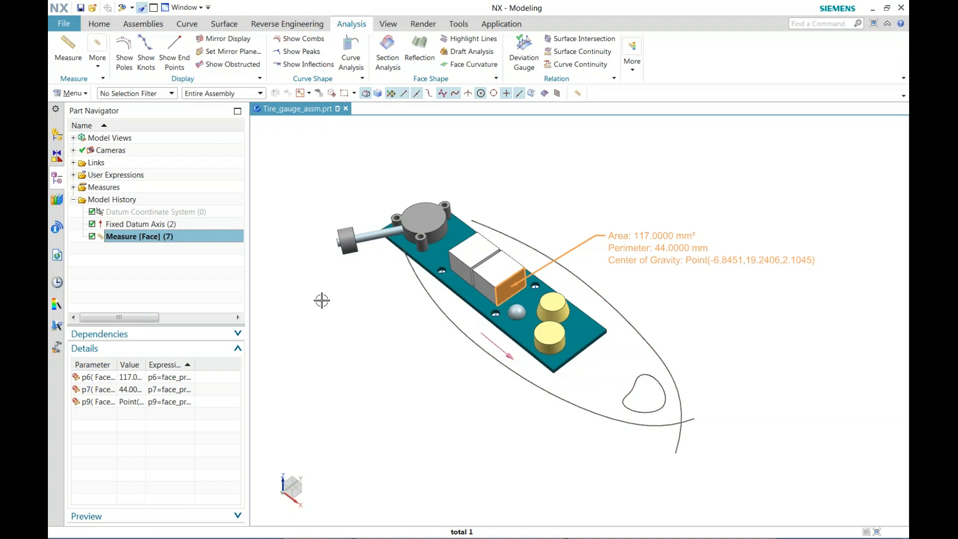
# Start a new measurement of the sensor stem's solid body, picked from the overlapping objects at the round housing
pyautogui.click(76, 55)
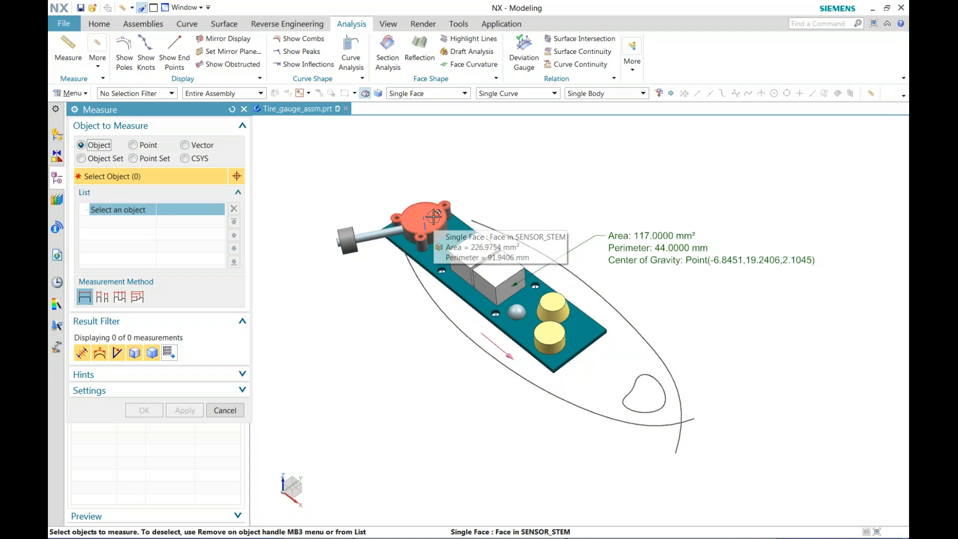
pyautogui.click(433, 216)
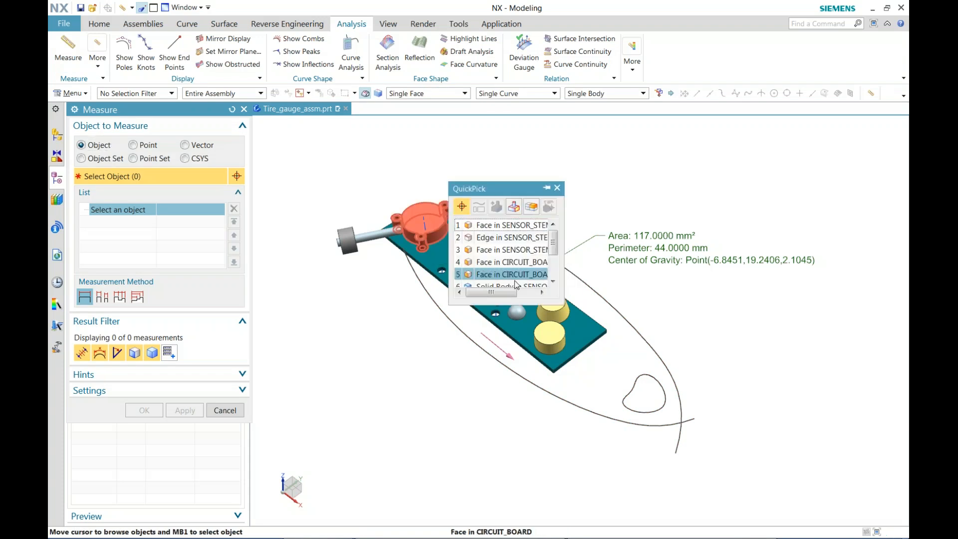
pyautogui.click(515, 286)
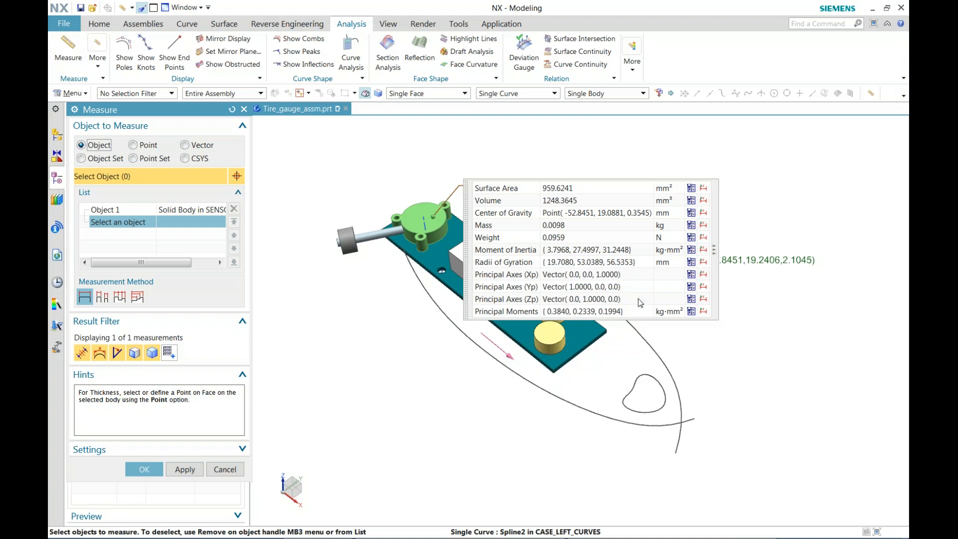
# Make the body's Volume, Center of Gravity, Mass and Principal Axes (Xp) associative, creating geometry for the Center of Gravity and Xp
pyautogui.click(690, 201)
pyautogui.click(691, 226)
pyautogui.click(701, 214)
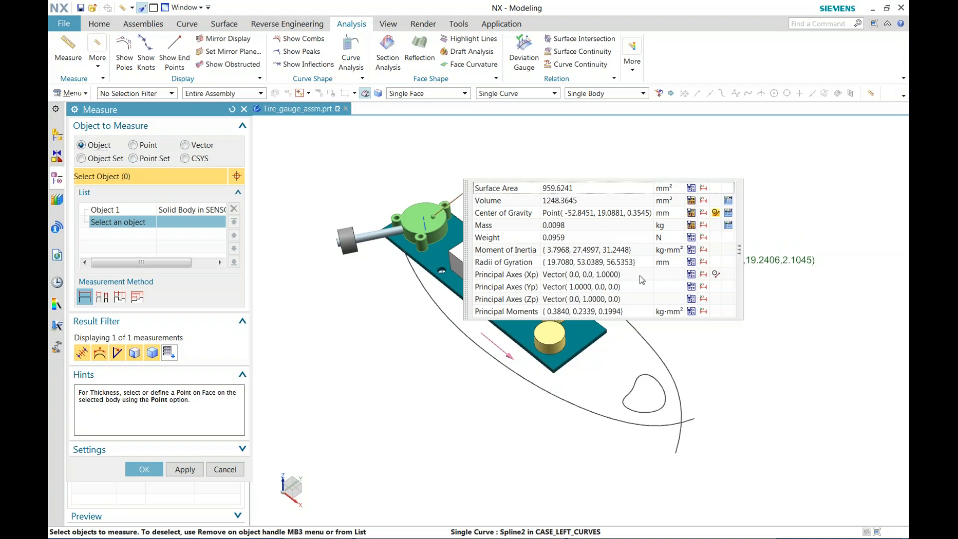
pyautogui.click(716, 274)
pyautogui.click(691, 277)
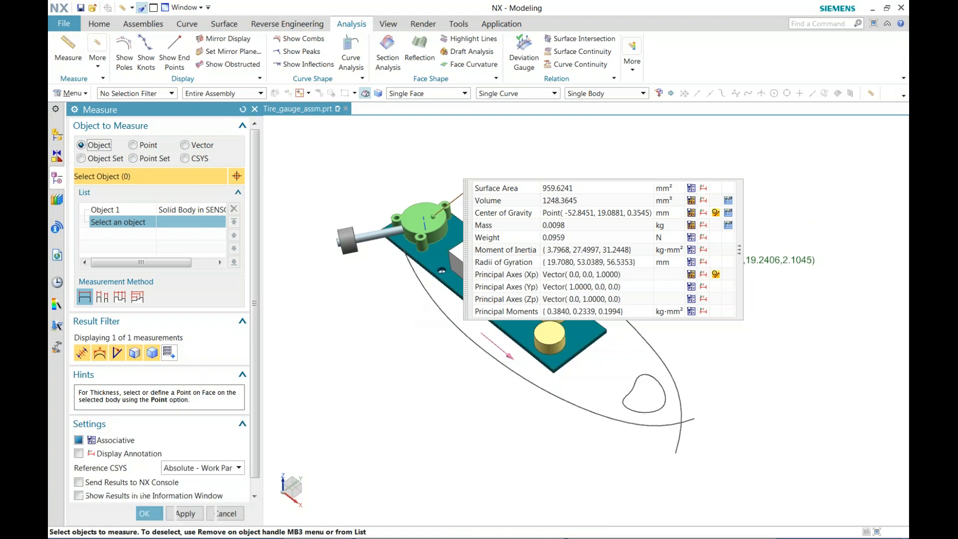
# Exclude Weight, Moment of Inertia and Radii of Gyration from body results in the measurement preferences, and accept the body measurement
pyautogui.click(236, 488)
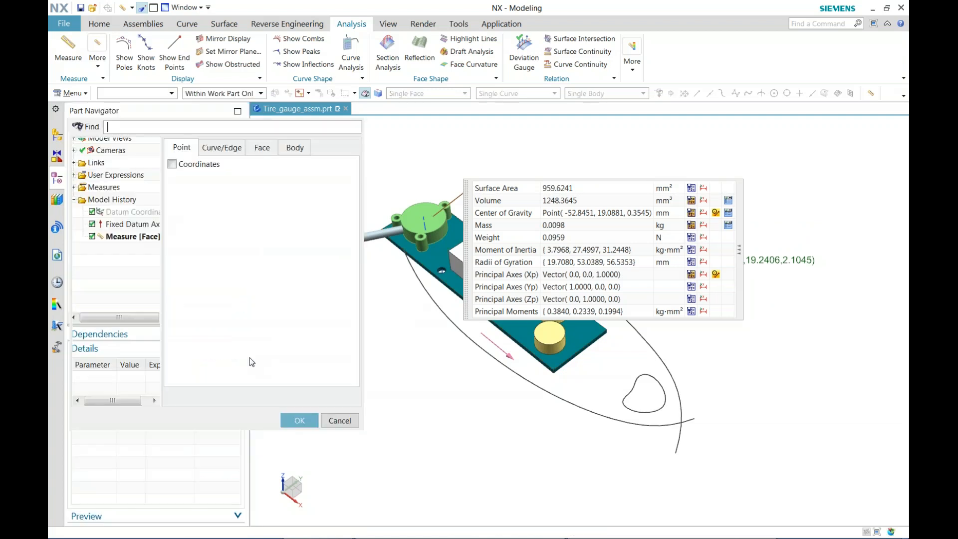
pyautogui.click(292, 149)
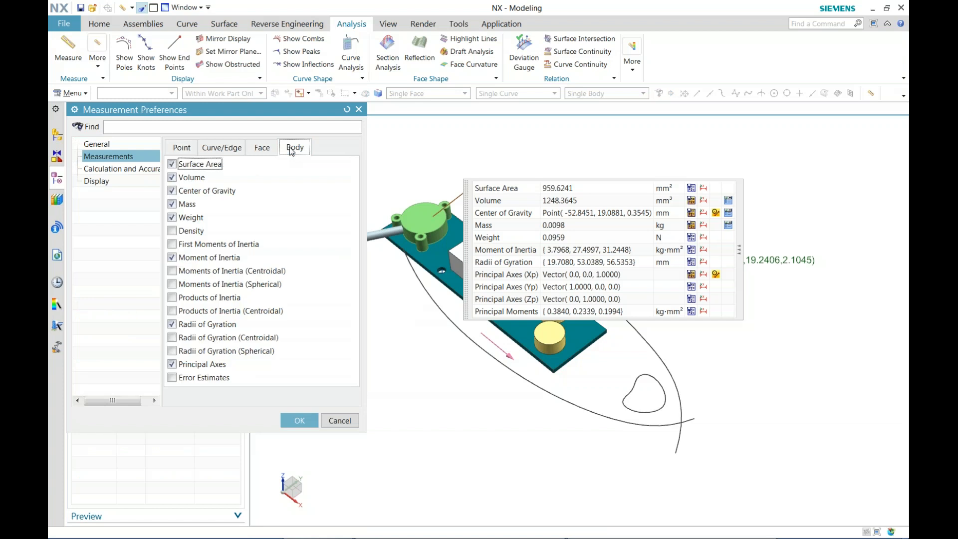
pyautogui.click(172, 325)
pyautogui.click(172, 258)
pyautogui.click(173, 218)
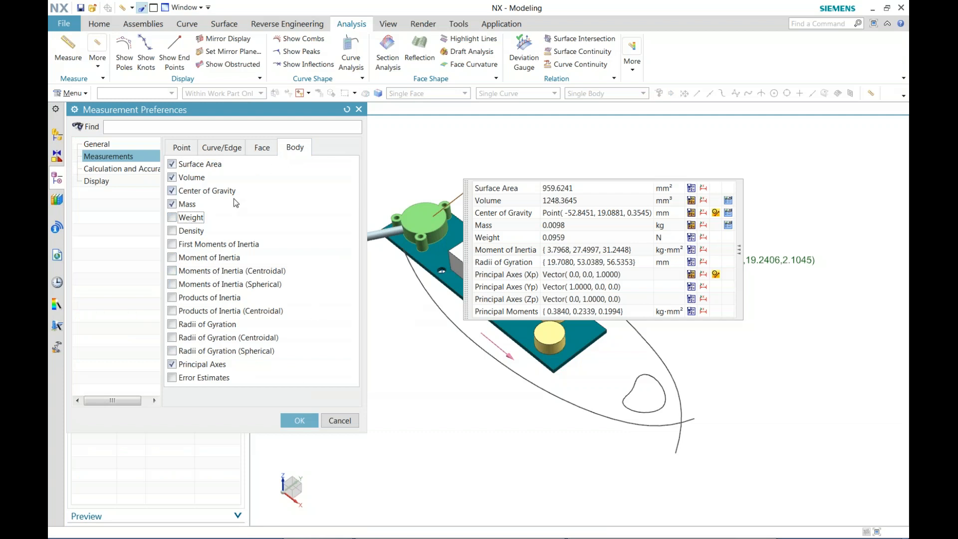
pyautogui.click(304, 421)
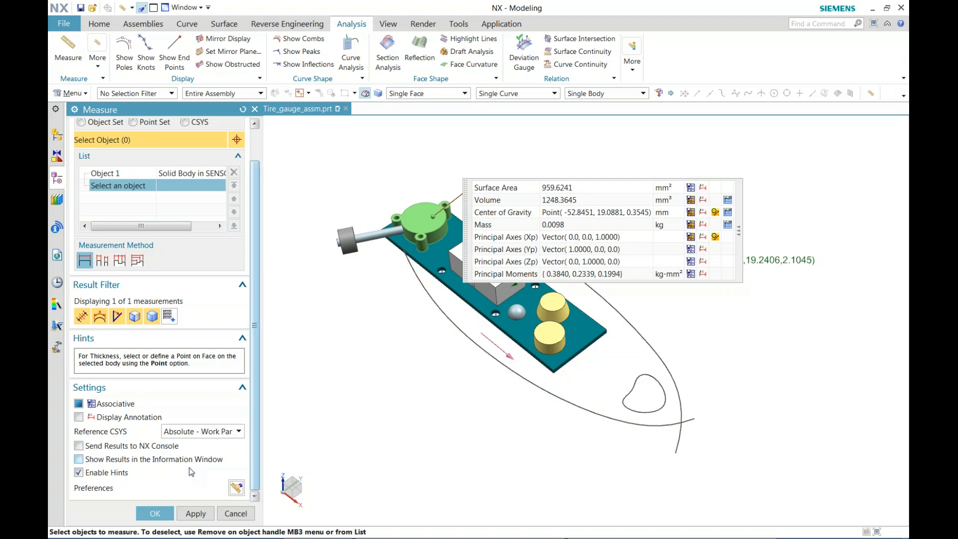
pyautogui.click(155, 513)
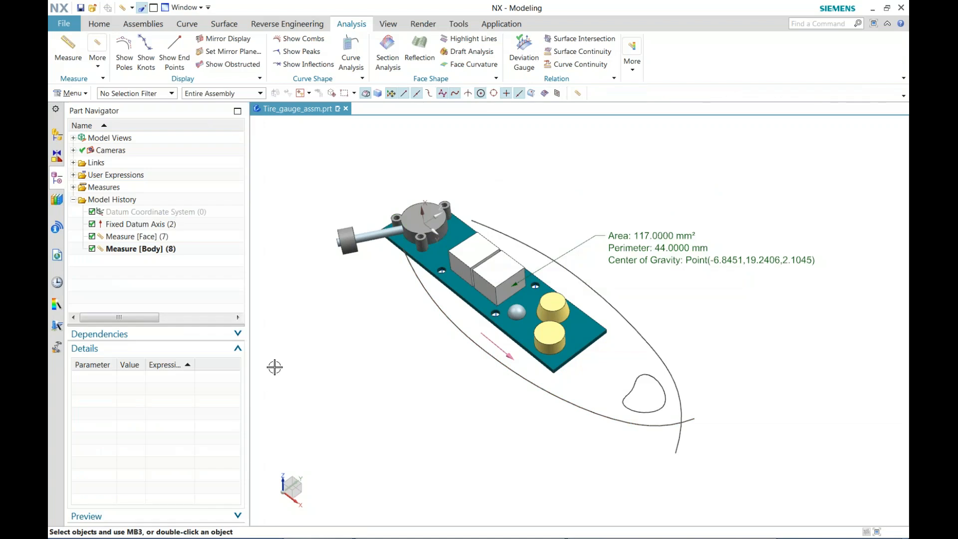
# Examine the center-of-gravity and principal-axis geometry inside the sensor stem in wireframe display, and restore the shaded display
pyautogui.scroll(3, 419, 221)
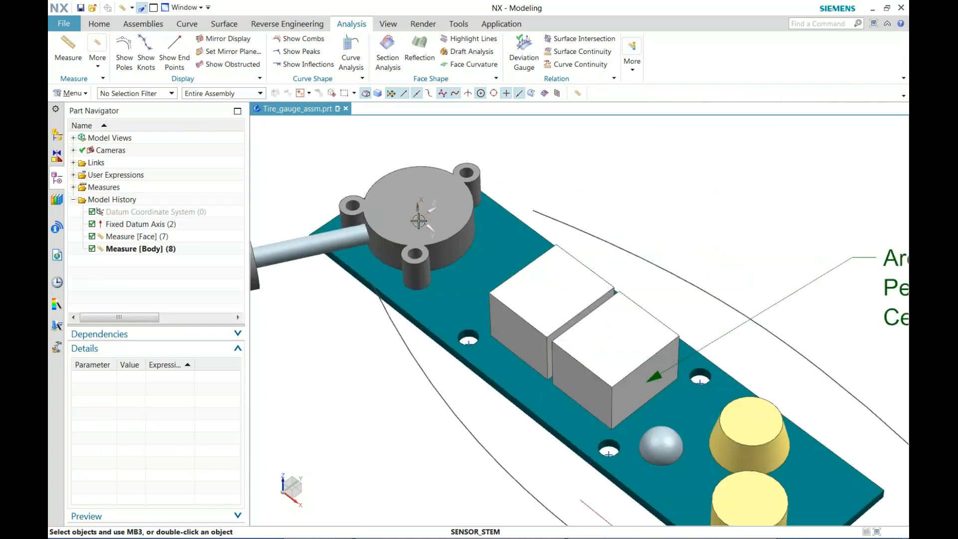
pyautogui.moveTo(419, 221); pyautogui.dragTo(502, 182, button='middle')
pyautogui.moveTo(503, 182); pyautogui.dragTo(486, 197, button='right')
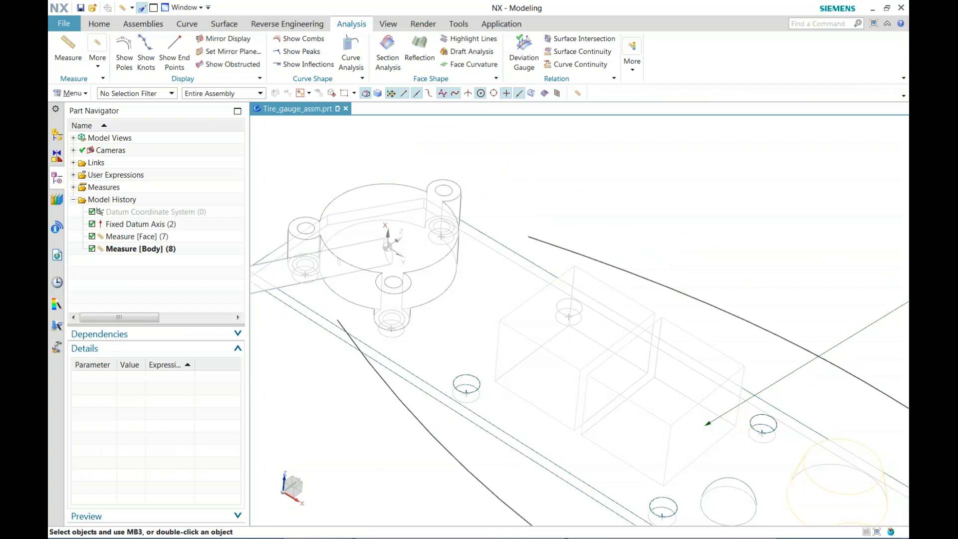
pyautogui.moveTo(500, 203); pyautogui.dragTo(486, 227, button='middle')
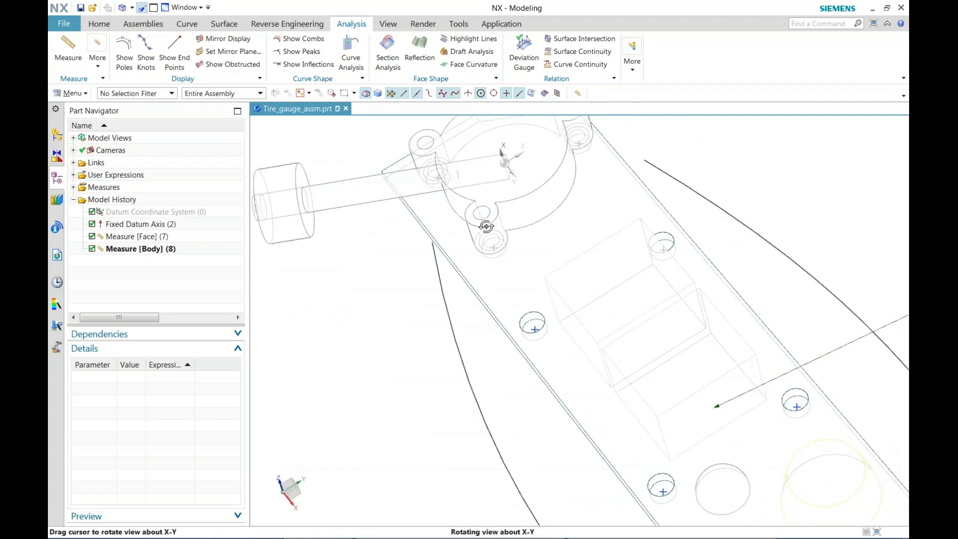
pyautogui.moveTo(442, 201); pyautogui.dragTo(445, 306, button='middle')
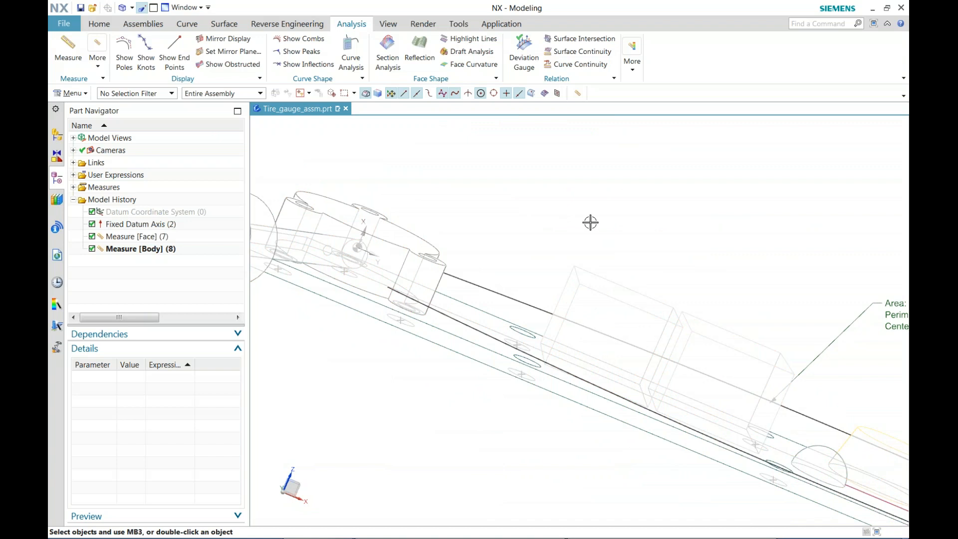
pyautogui.moveTo(657, 216)
pyautogui.mouseDown(button='middle')
pyautogui.moveTo(621, 261)
pyautogui.moveTo(620, 238)
pyautogui.mouseUp(button='middle')
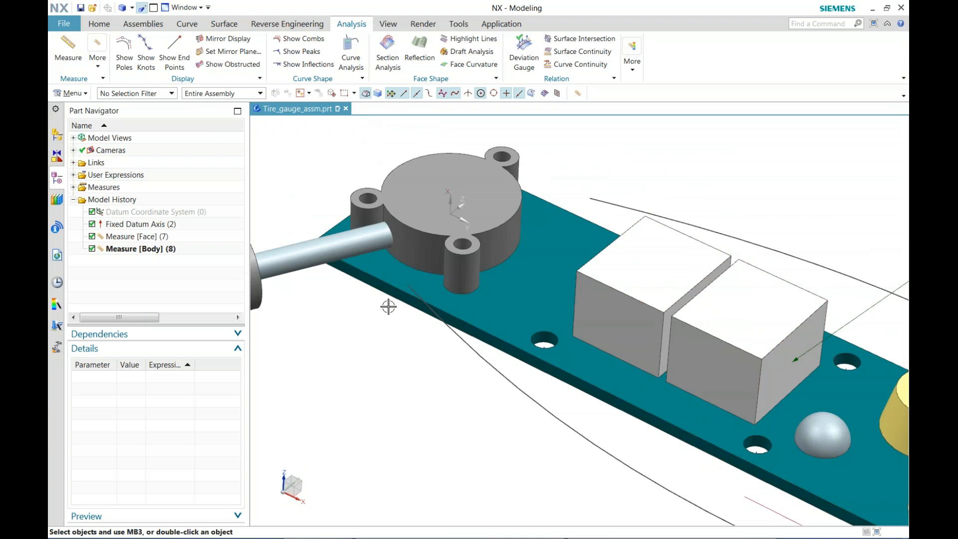
# Start a new measurement and pick the cylindrical face of the sensor stem's long tube as the first object
pyautogui.keyDown('shift'); pyautogui.moveTo(371, 362); pyautogui.dragTo(532, 400, button='middle'); pyautogui.keyUp('shift')
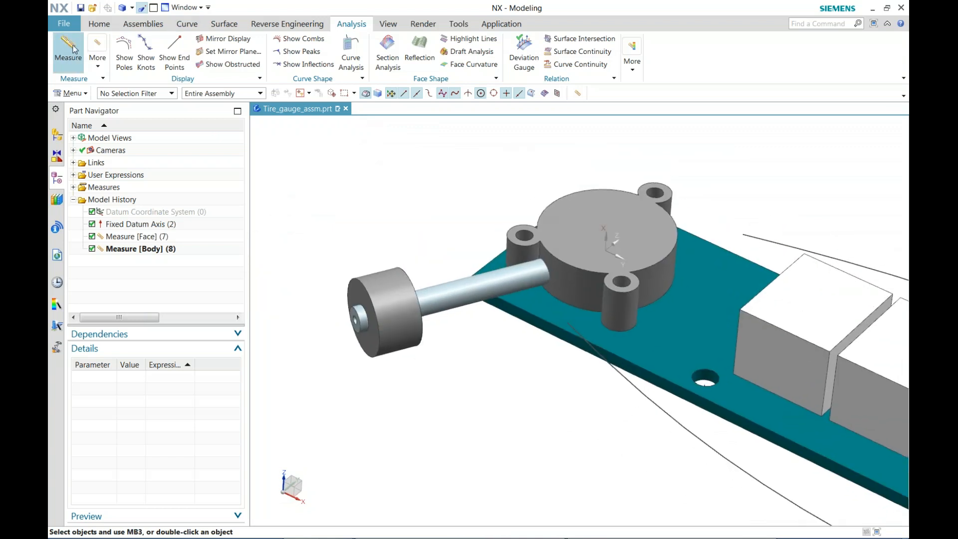
pyautogui.click(70, 47)
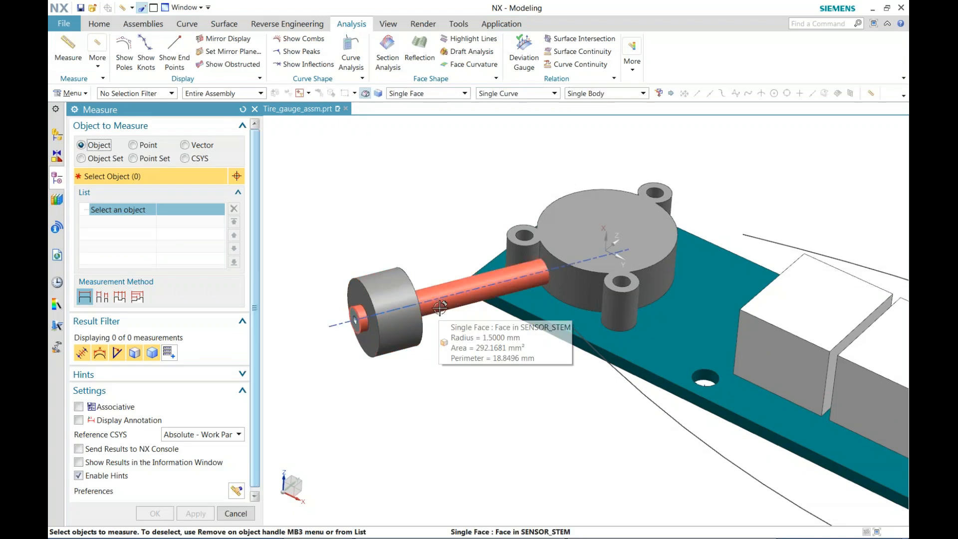
pyautogui.click(441, 309)
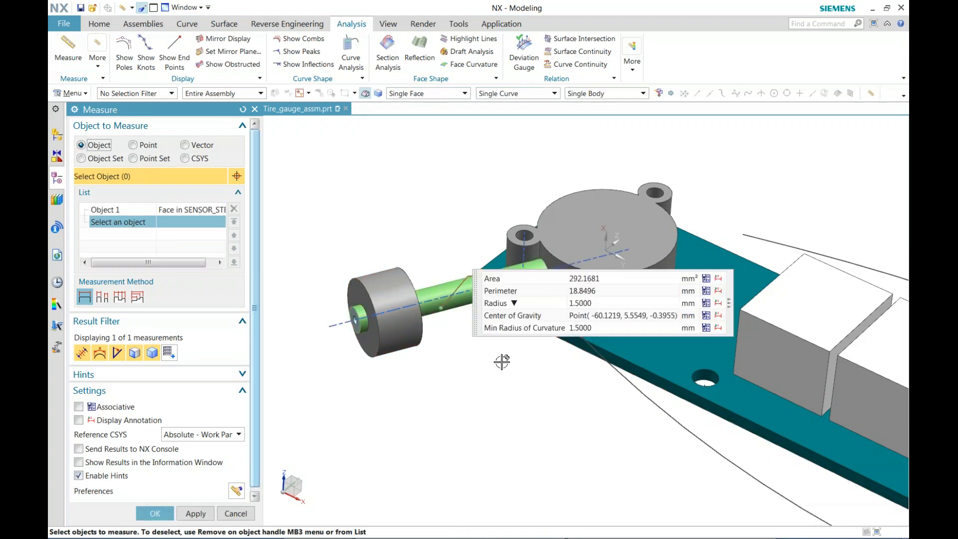
# Switch the tube face's Radius result to Diameter and back to Radius
pyautogui.click(510, 304)
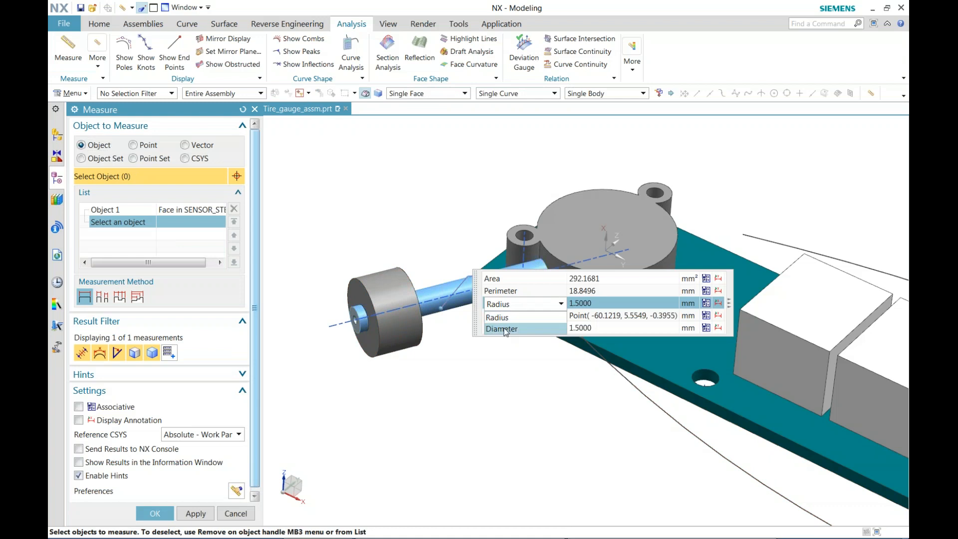
pyautogui.click(506, 329)
pyautogui.click(505, 304)
pyautogui.click(505, 318)
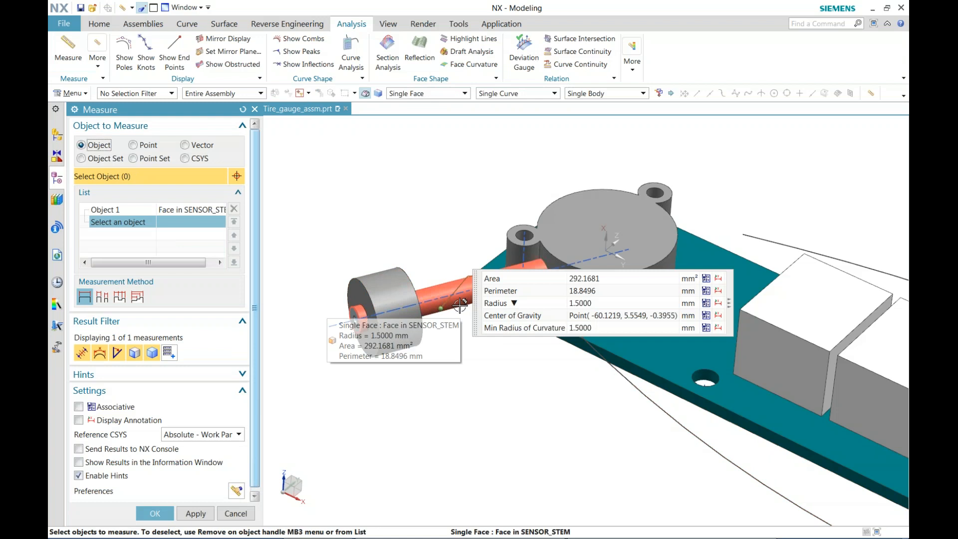
# Add the circuit board's long side face as the second object and examine the minimum distance and inner angle to the stem tube
pyautogui.click(669, 384)
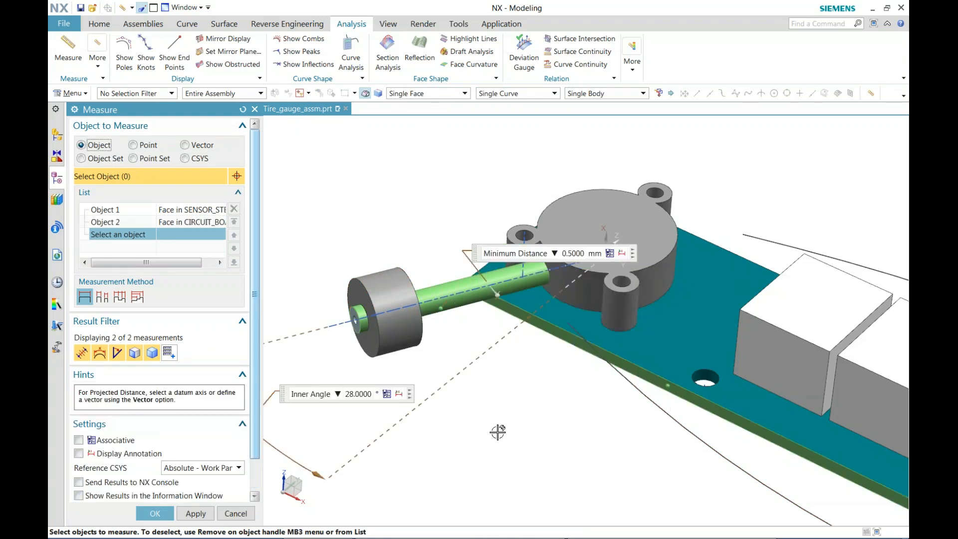
pyautogui.keyDown('shift'); pyautogui.moveTo(498, 432); pyautogui.dragTo(583, 417, button='middle'); pyautogui.keyUp('shift')
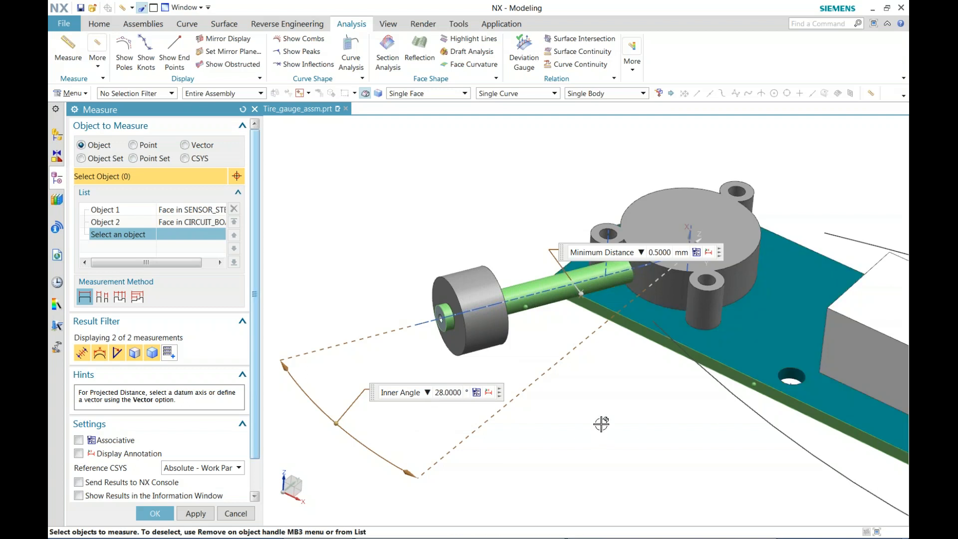
pyautogui.moveTo(601, 420); pyautogui.dragTo(612, 415, button='middle')
pyautogui.scroll(5, 562, 461)
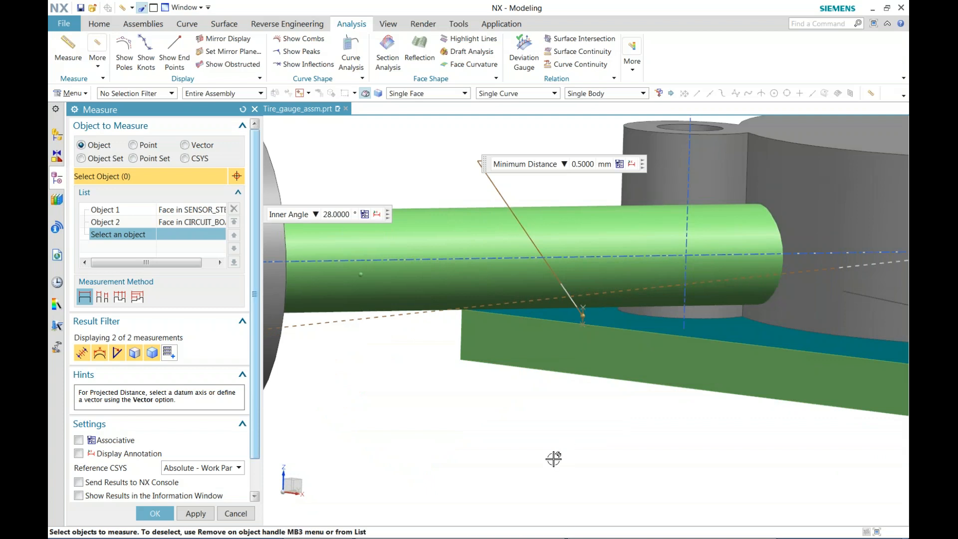
pyautogui.scroll(-5, 541, 458)
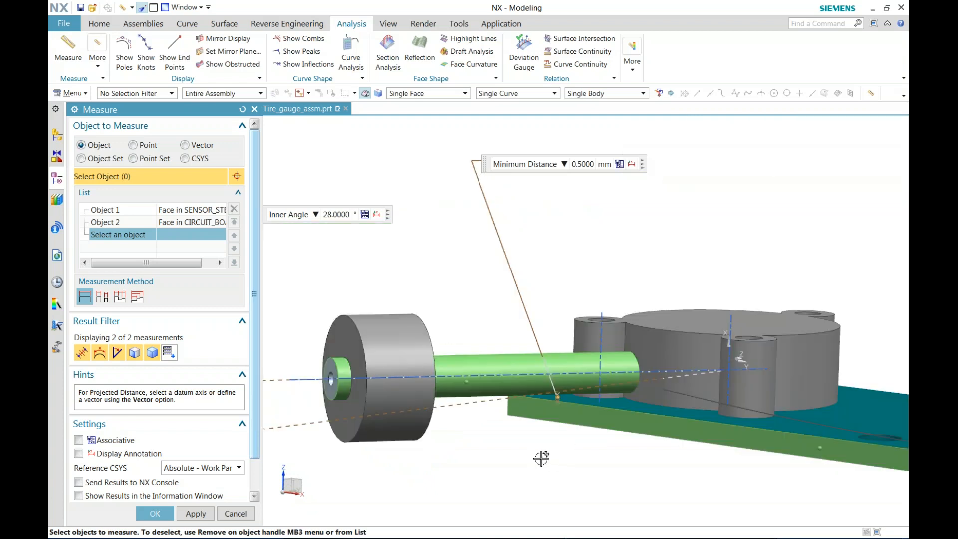
pyautogui.scroll(-2, 514, 461)
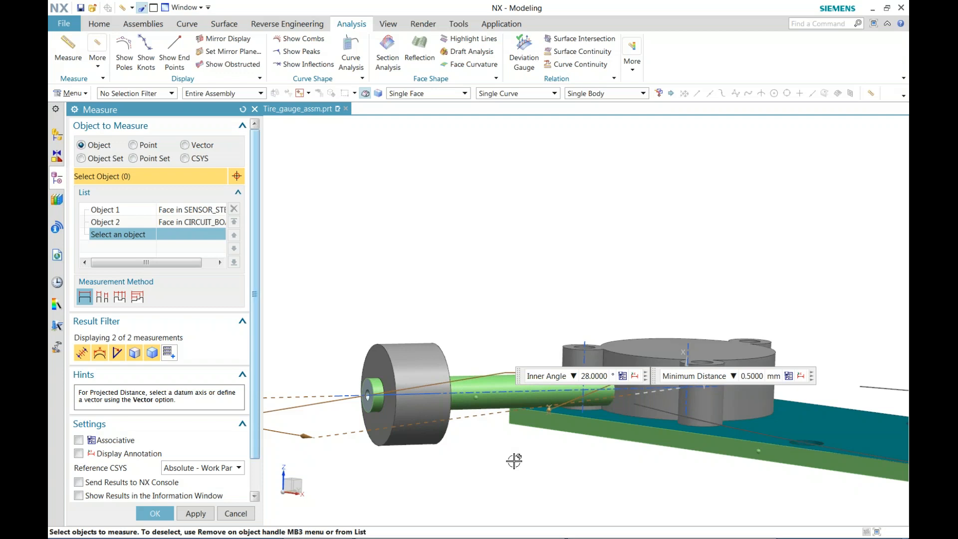
pyautogui.scroll(-2, 523, 459)
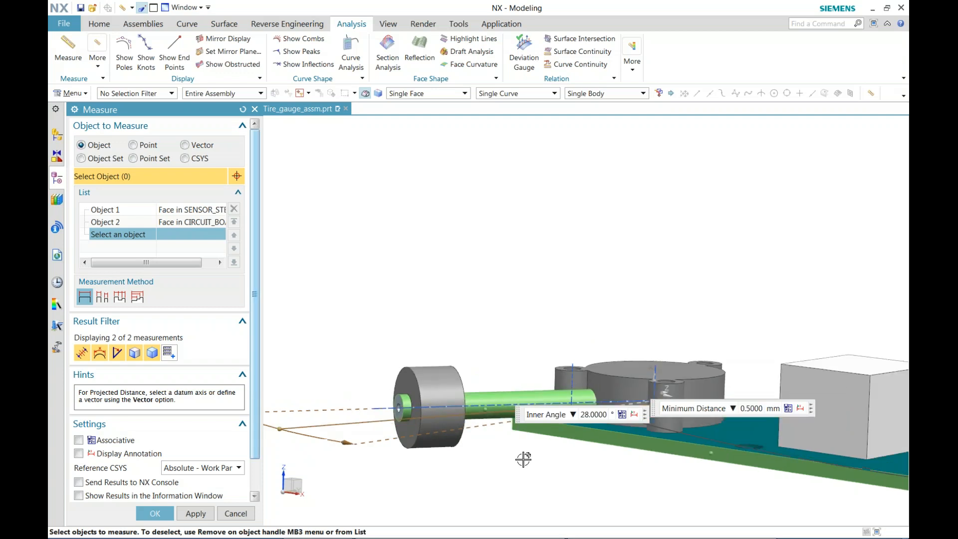
pyautogui.press('Home')
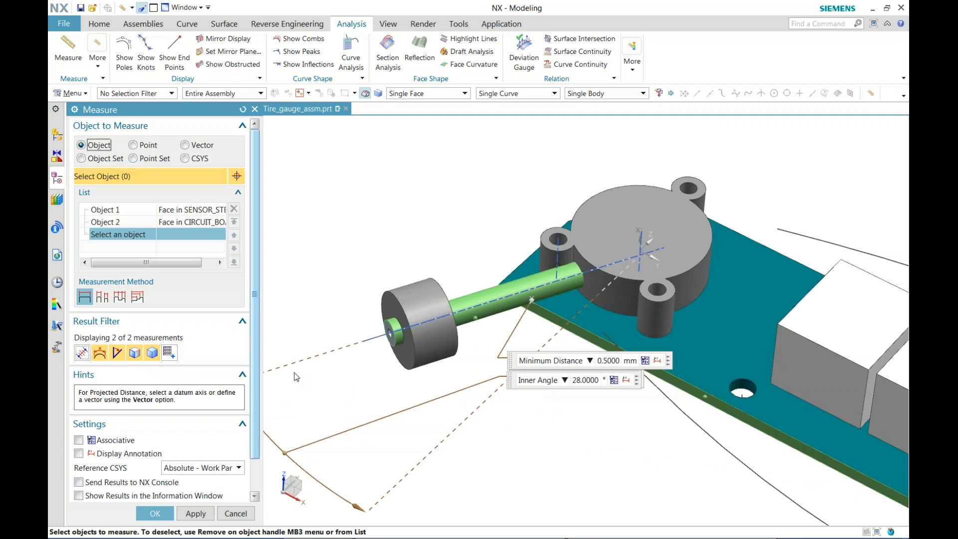
# Try the distance and angle result filters, restore both, and accept the measurement with Minimum Distance and Inner Angle associative
pyautogui.click(81, 353)
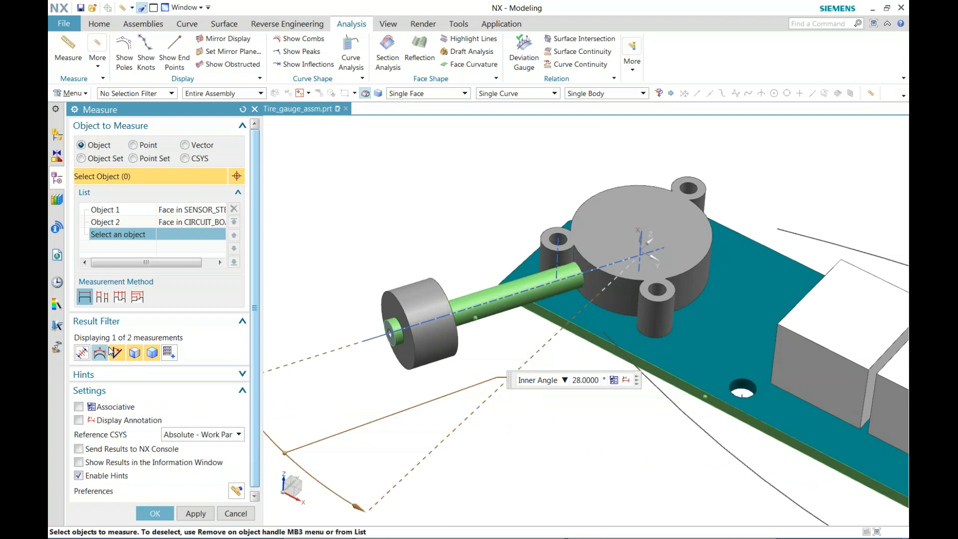
pyautogui.click(210, 390)
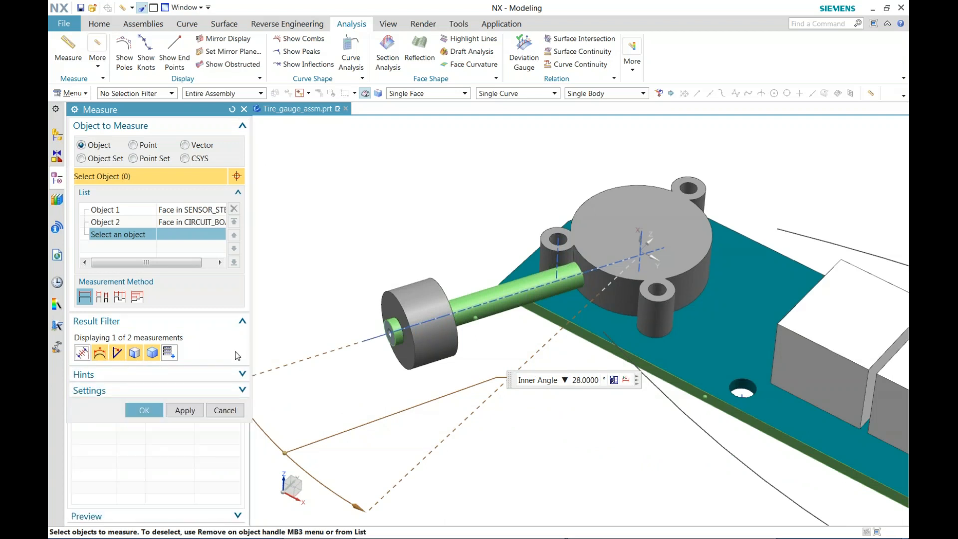
pyautogui.click(82, 353)
pyautogui.click(118, 352)
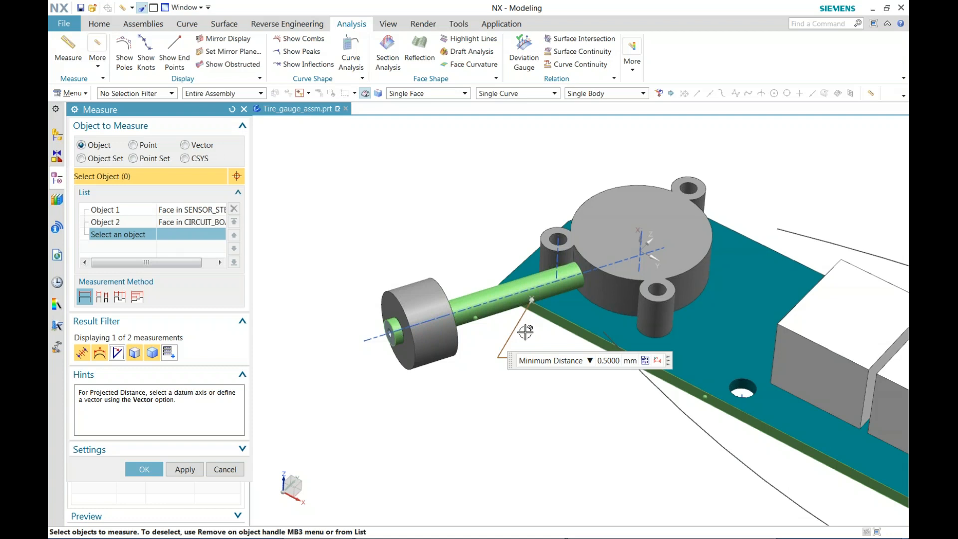
pyautogui.click(83, 353)
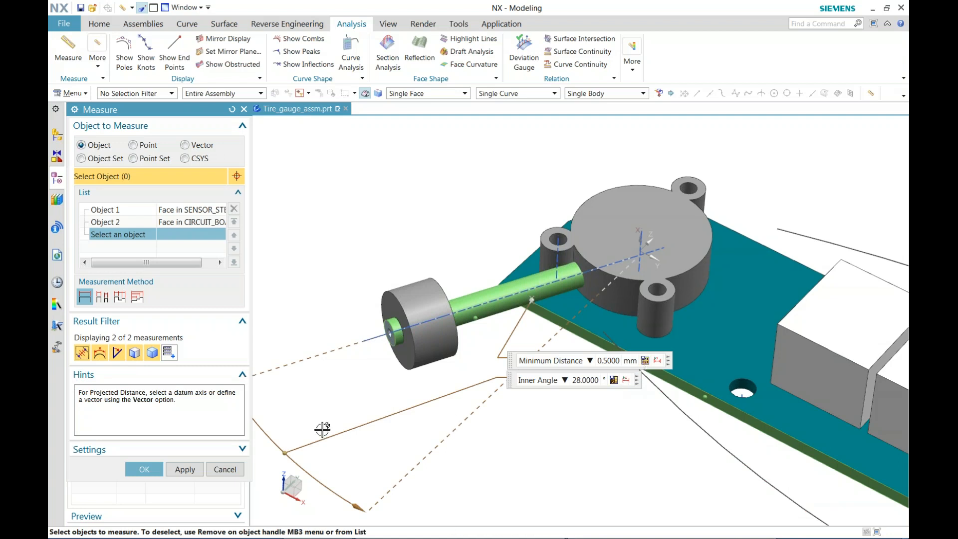
pyautogui.click(144, 470)
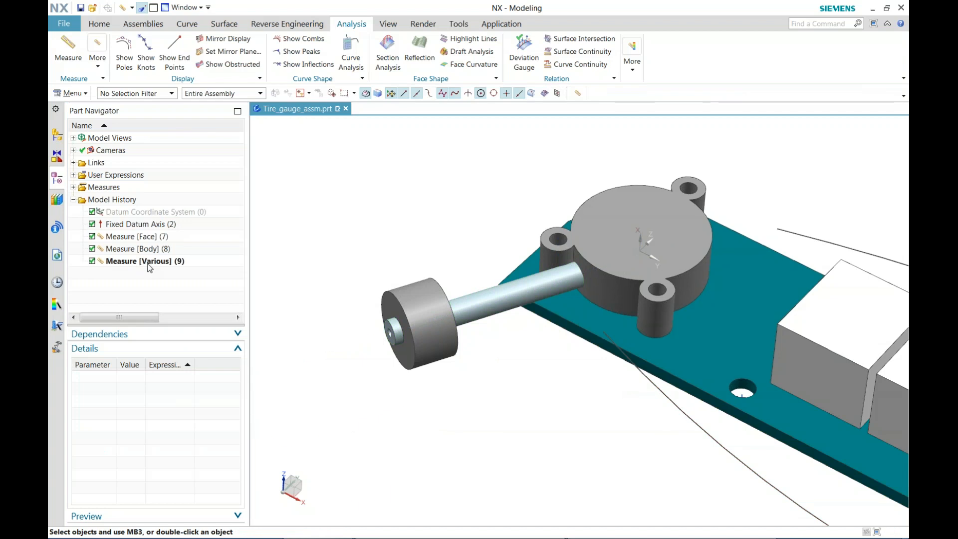
# Examine the new Measure [Various] feature and its Angle Measure and Distance Measure entries under Measures
pyautogui.click(148, 263)
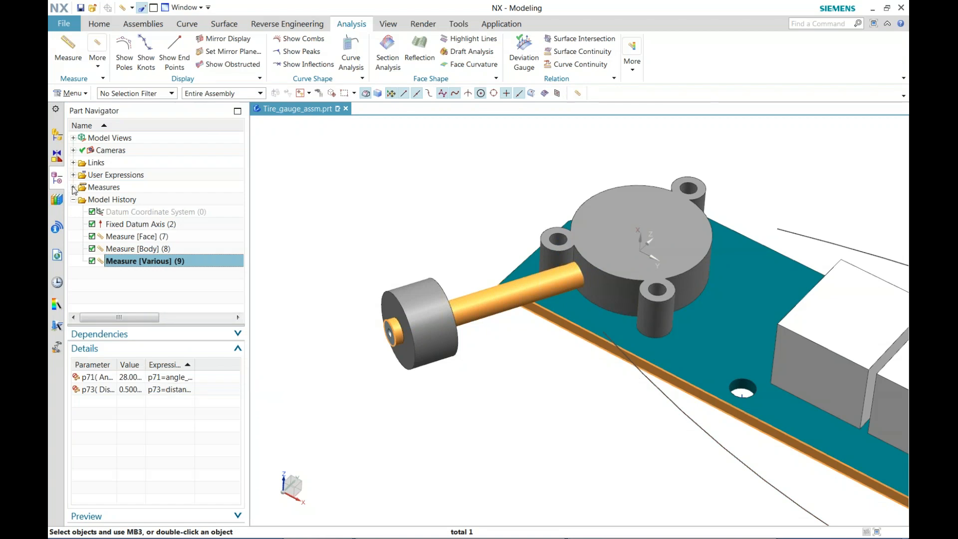
pyautogui.click(73, 187)
pyautogui.click(83, 225)
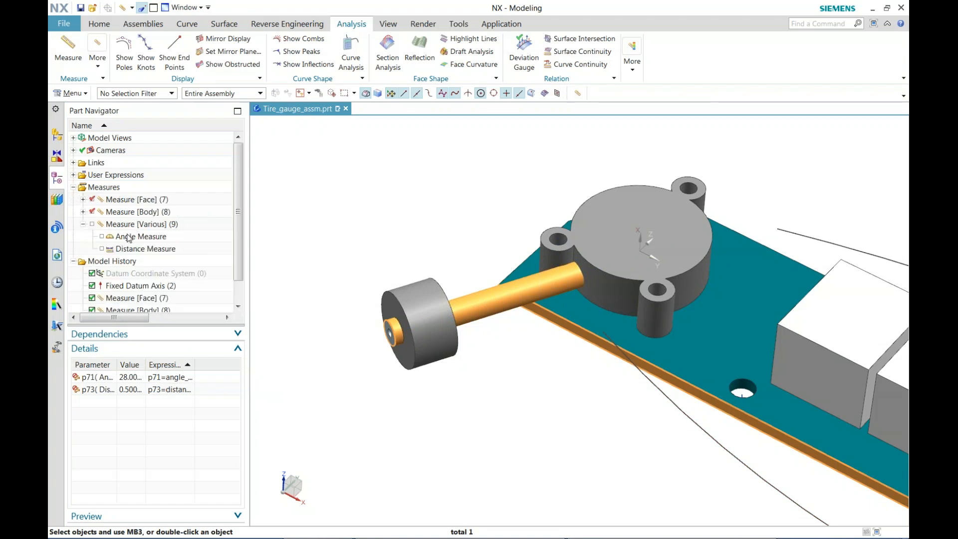
pyautogui.click(132, 248)
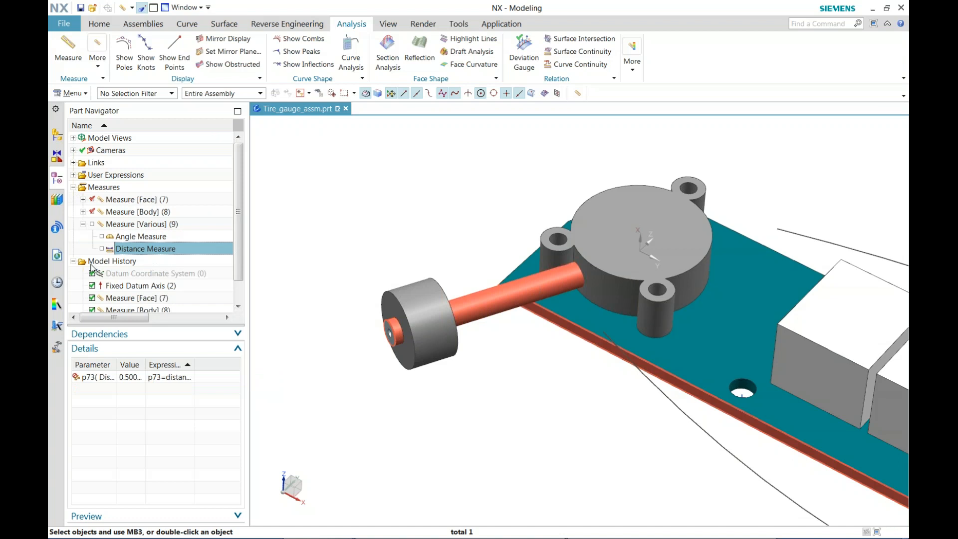
pyautogui.click(73, 188)
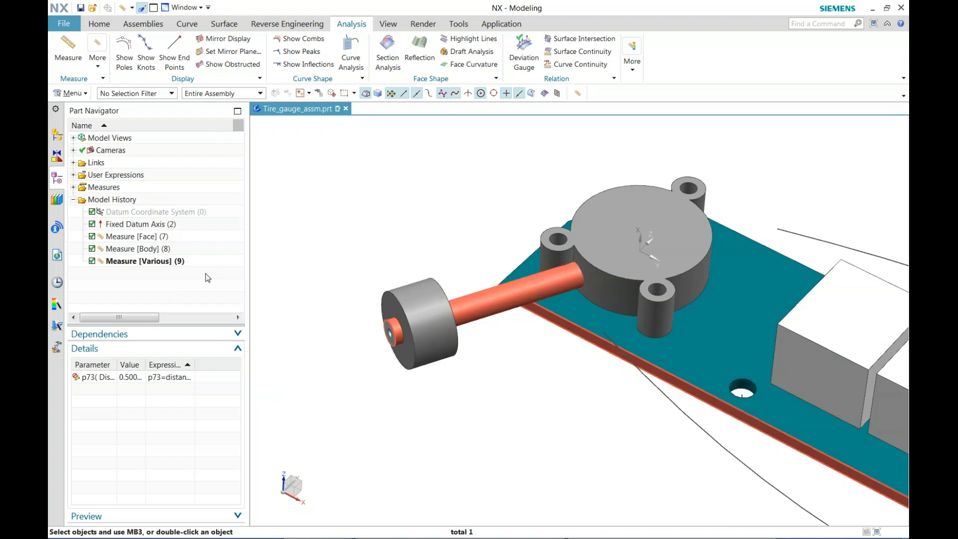
# Measure between the circular edges of the stem's end ring and the housing's rear mounting boss, and reset the measurement
pyautogui.click(67, 50)
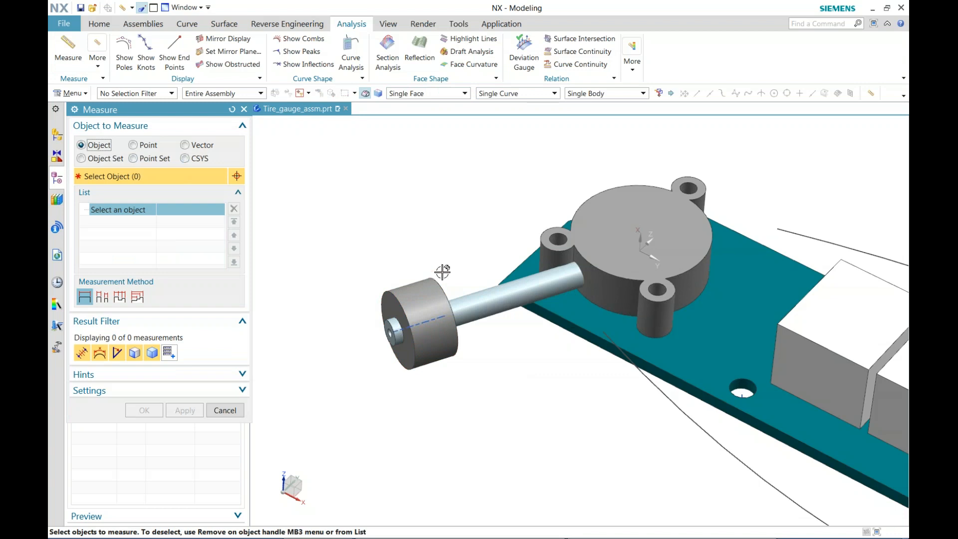
pyautogui.click(437, 283)
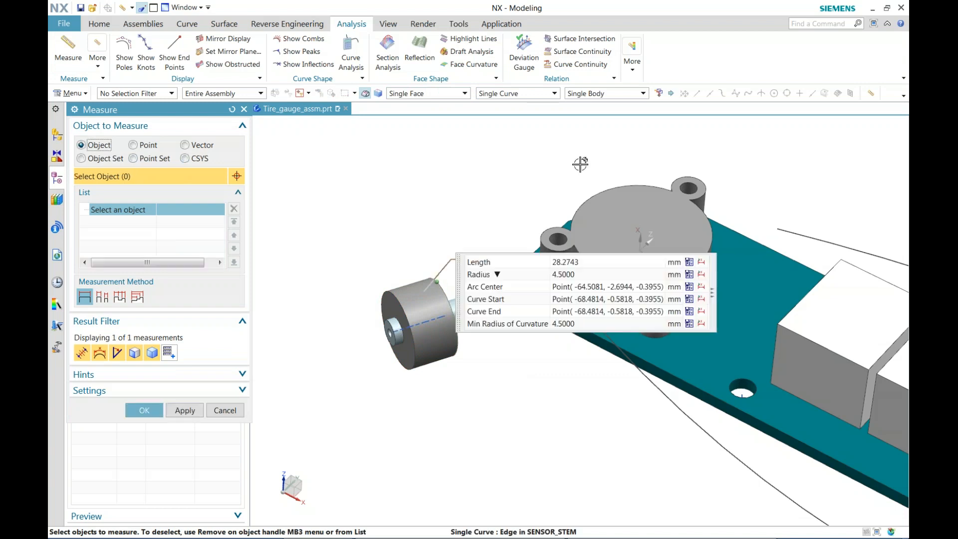
pyautogui.click(692, 177)
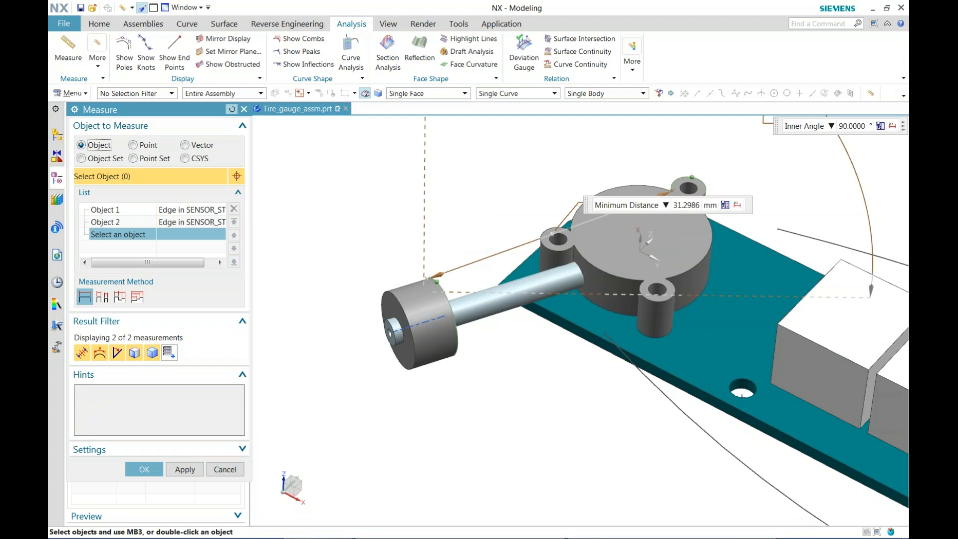
pyautogui.click(232, 109)
# Restart the measurement between the round housing's cylindrical side face and the conical face of the yellow tapered button
pyautogui.keyDown('ctrl'); pyautogui.moveTo(584, 407); pyautogui.dragTo(462, 345, button='middle'); pyautogui.keyUp('ctrl')
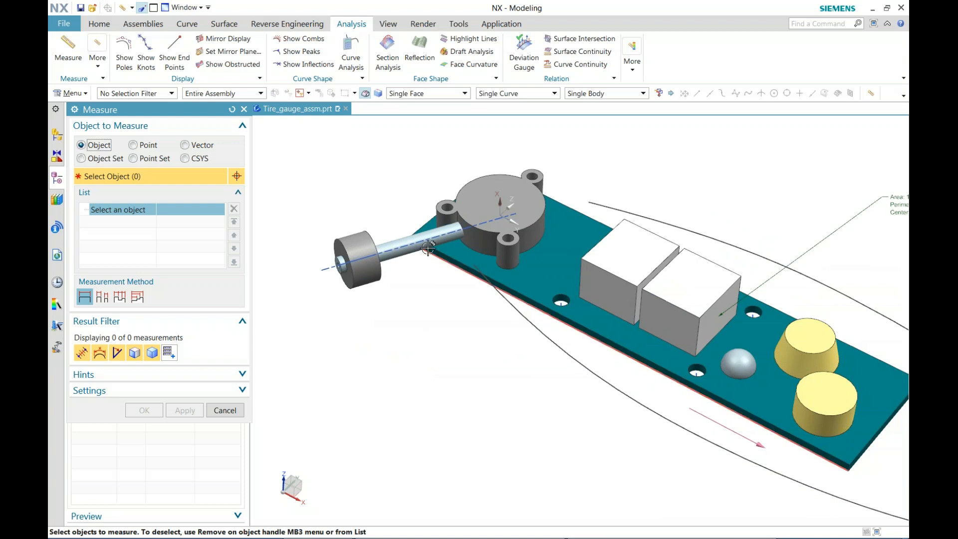
pyautogui.click(73, 50)
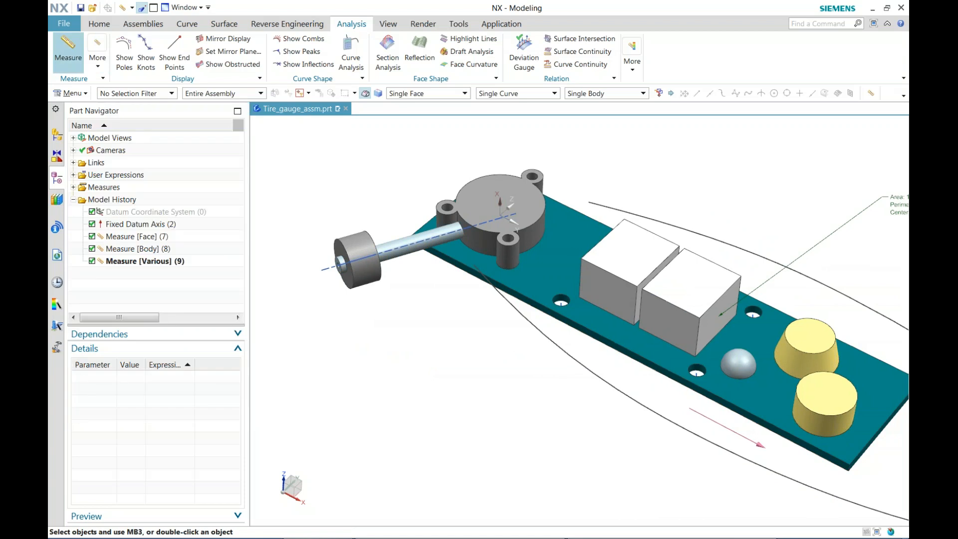
pyautogui.click(534, 233)
pyautogui.click(789, 352)
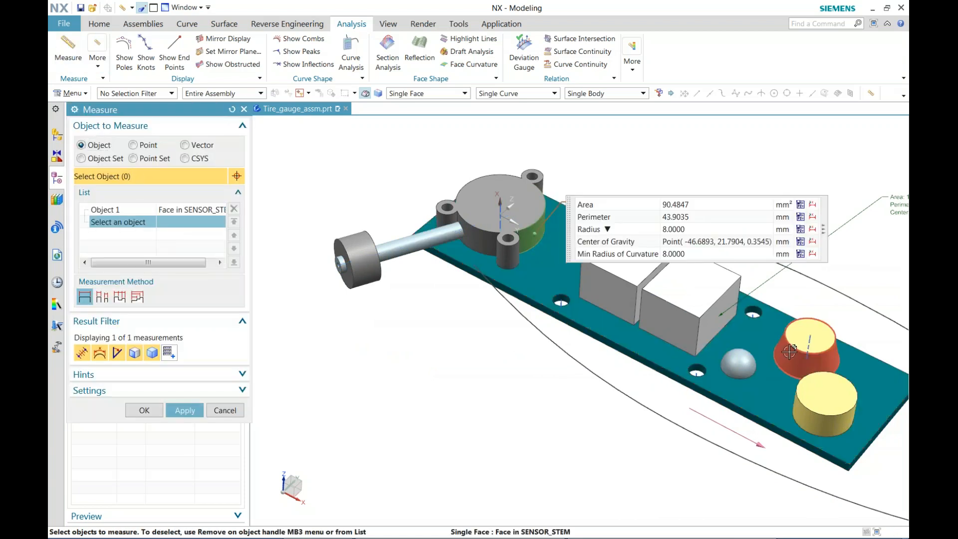
pyautogui.click(804, 349)
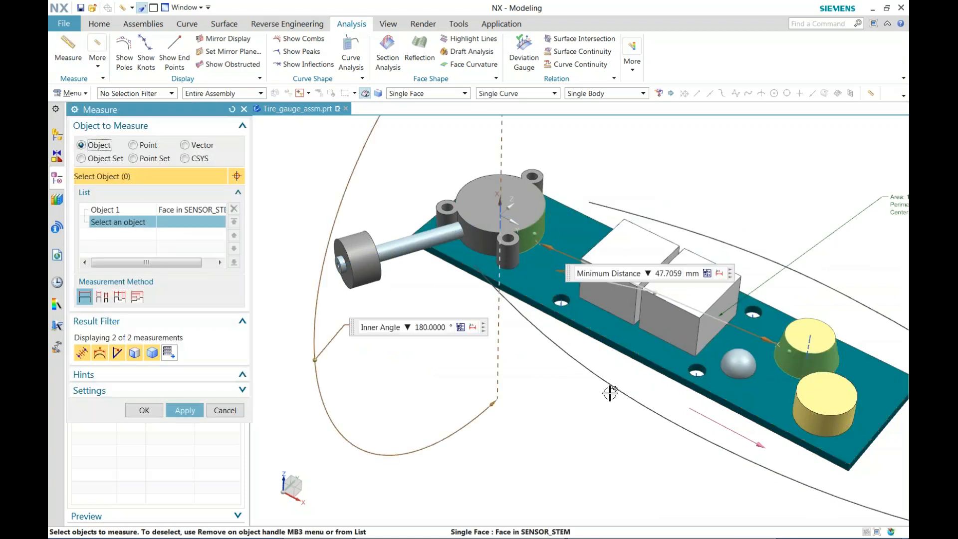
# Filter out the angle results and project the housing-to-button distance along the fixed datum axis
pyautogui.click(117, 353)
pyautogui.moveTo(436, 344); pyautogui.dragTo(468, 388, button='middle')
pyautogui.press('F8')
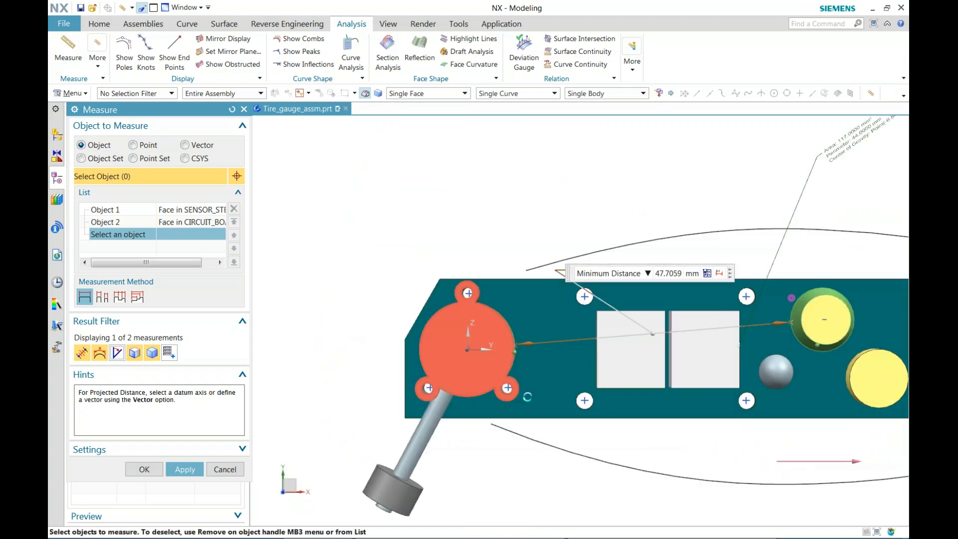
pyautogui.keyDown('shift'); pyautogui.moveTo(705, 438); pyautogui.dragTo(605, 361, button='middle'); pyautogui.keyUp('shift')
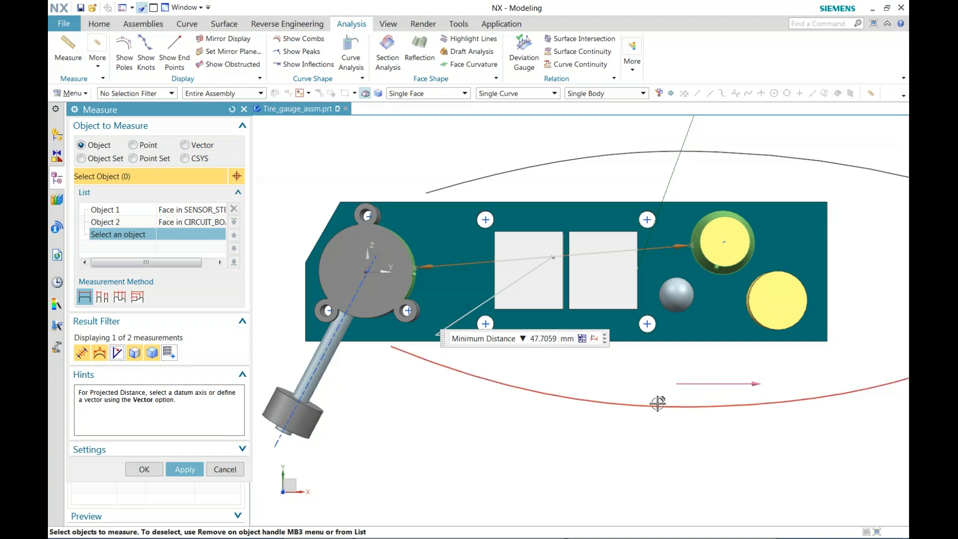
pyautogui.click(734, 385)
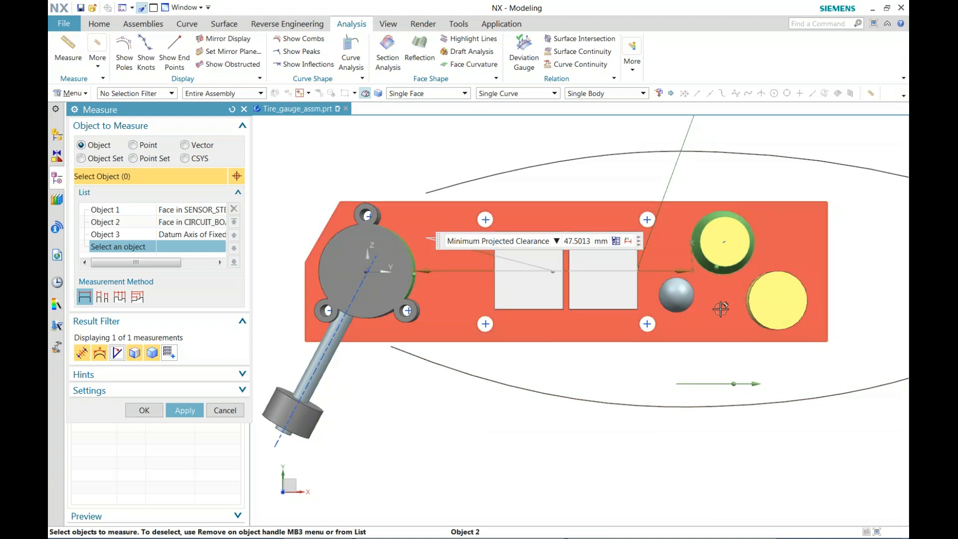
# Replace the datum axis in the projected measurement with an X-direction vector inferred from the circuit board's long edge
pyautogui.rightClick(734, 383)
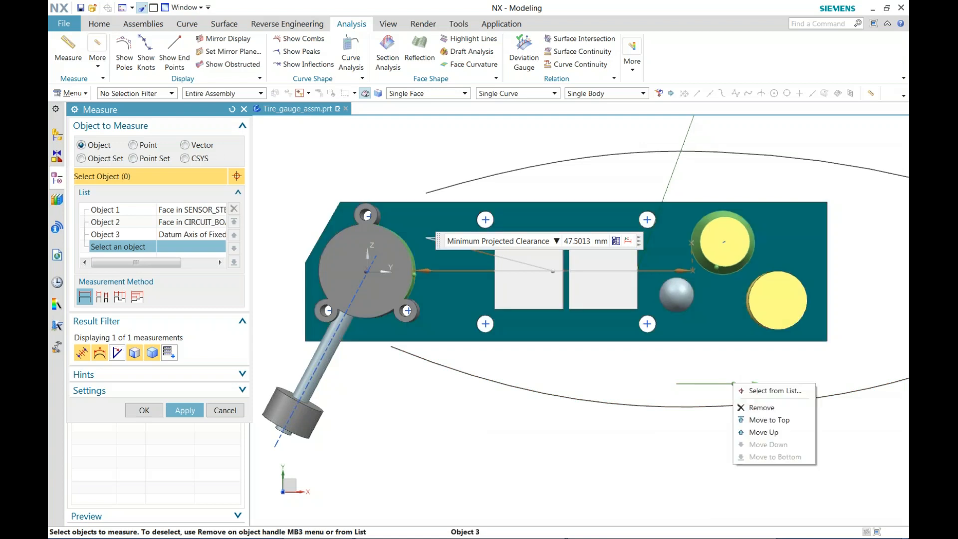
pyautogui.click(775, 409)
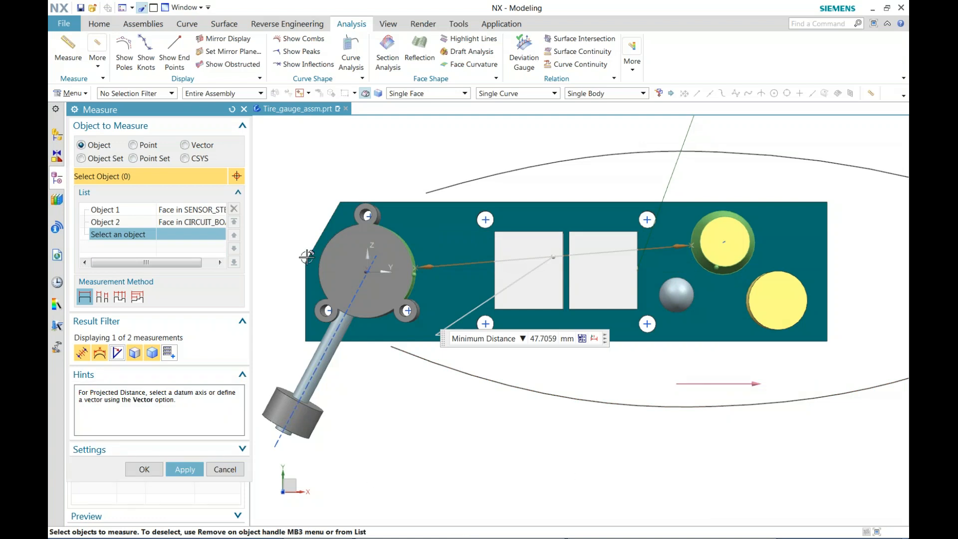
pyautogui.click(200, 145)
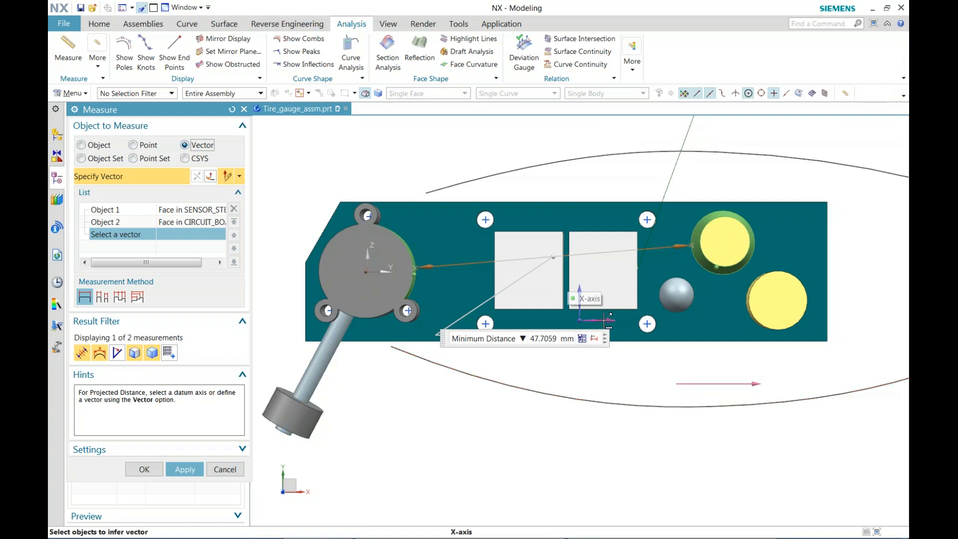
pyautogui.click(765, 343)
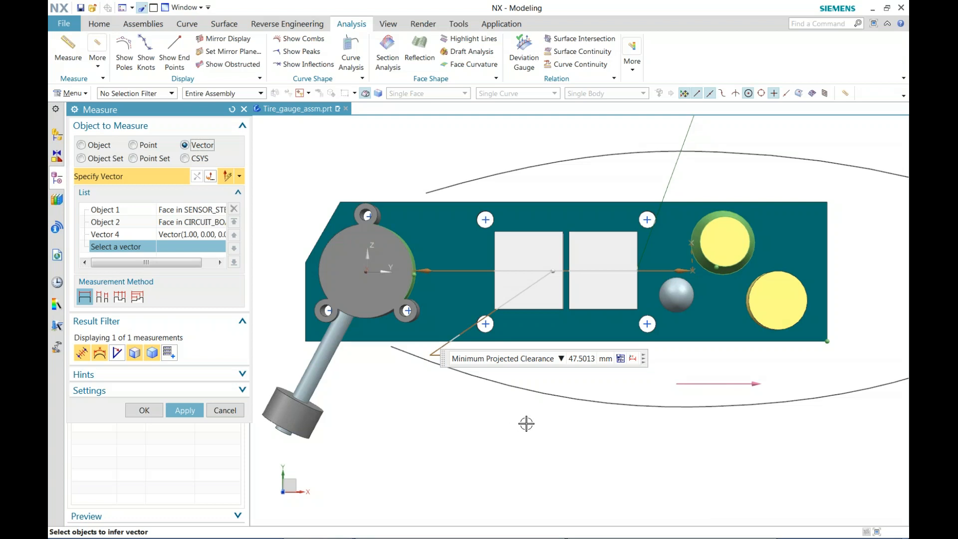
# Check the projected distance types available for the housing-to-button measurement and finish the measurement
pyautogui.click(561, 359)
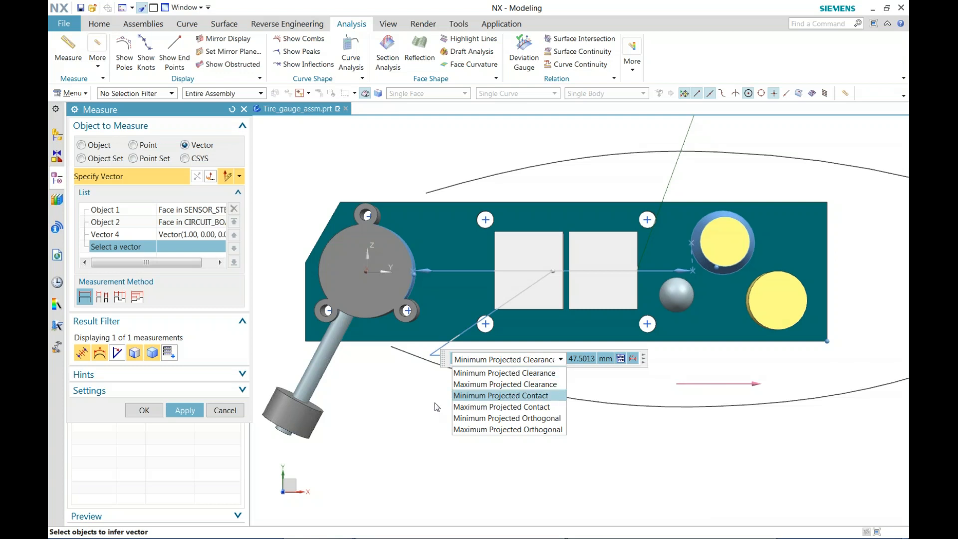
pyautogui.click(417, 406)
pyautogui.click(144, 410)
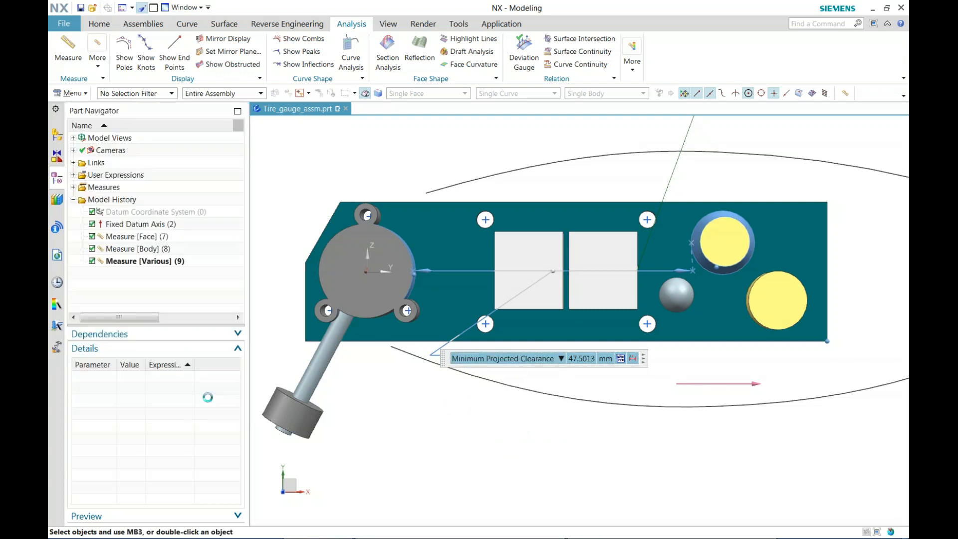
# Open the recent part lenses.prt and measure between the facing curved faces of the lower and upper lenses
pyautogui.click(57, 282)
pyautogui.click(189, 212)
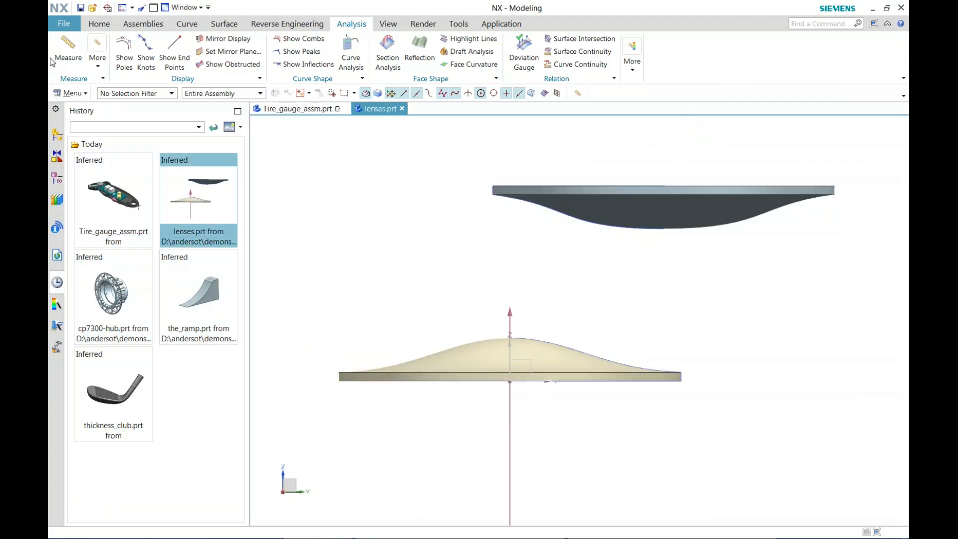
pyautogui.click(60, 49)
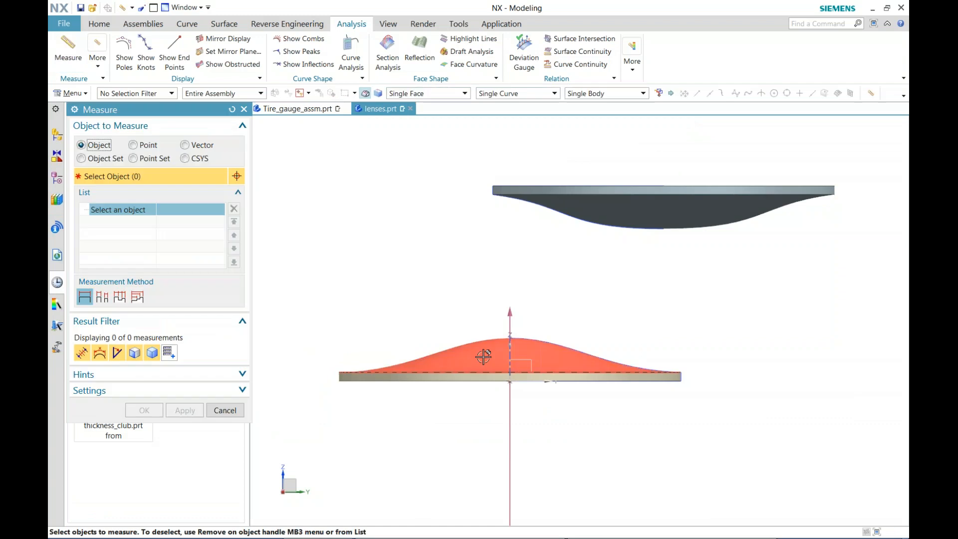
pyautogui.click(480, 356)
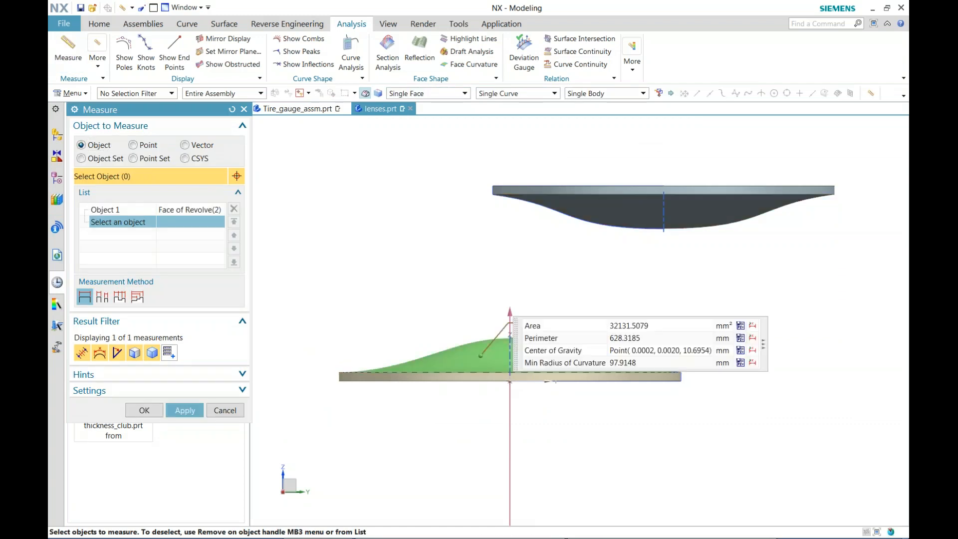
pyautogui.click(600, 211)
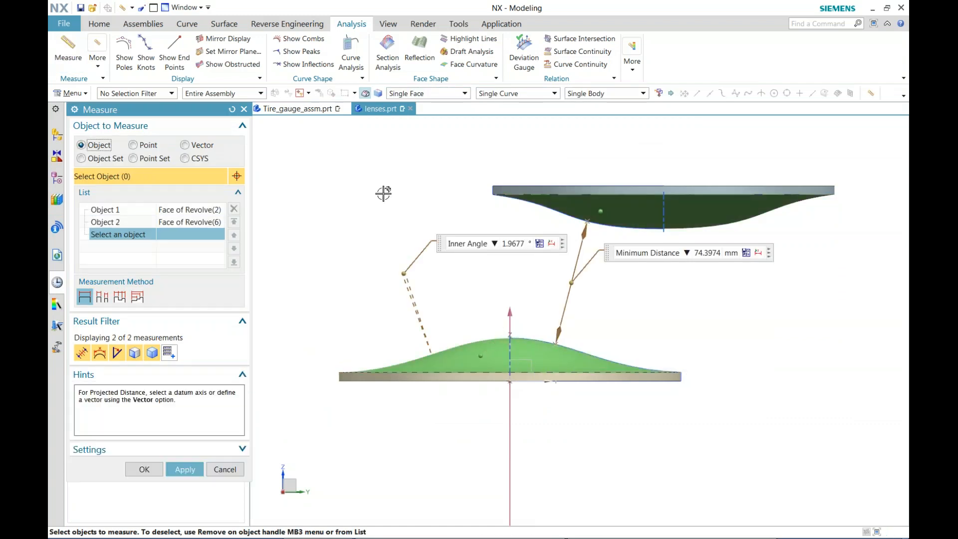
# Filter out the angle result and project the lens distance along the vertical datum axis as Minimum Projected Orthogonal
pyautogui.click(120, 351)
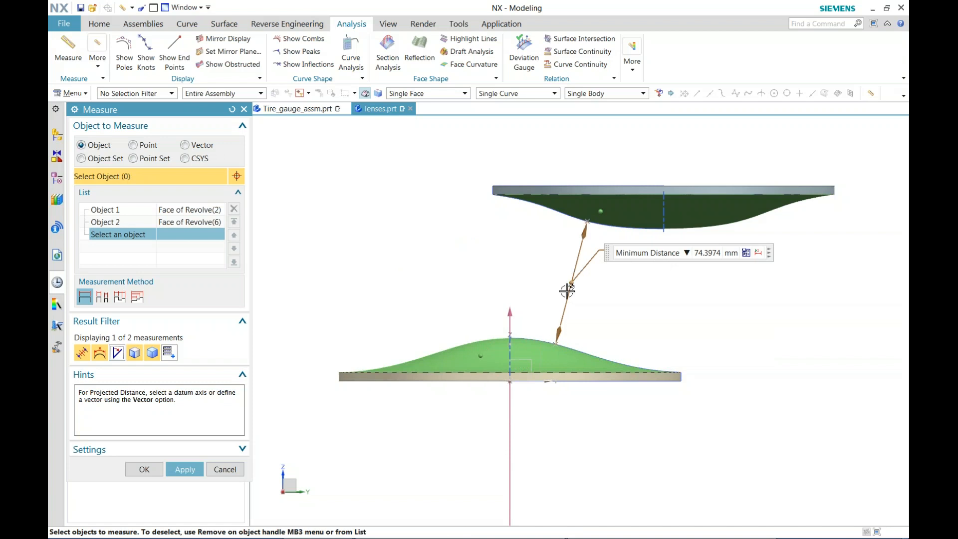
pyautogui.click(509, 313)
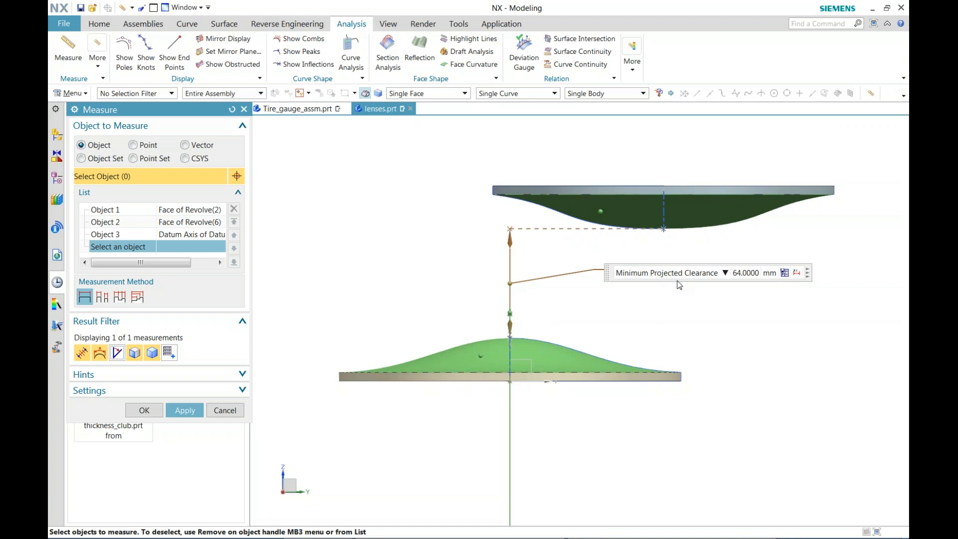
pyautogui.click(724, 273)
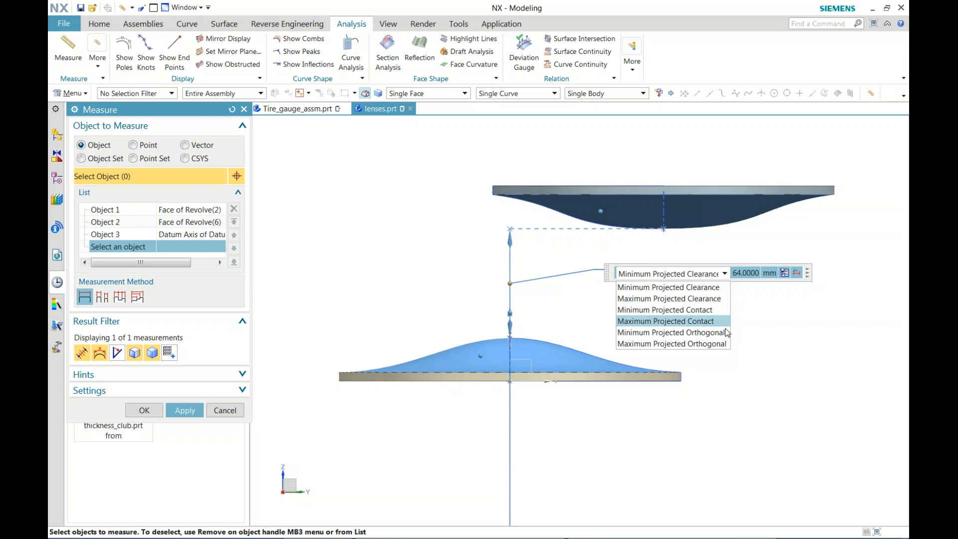
pyautogui.click(637, 333)
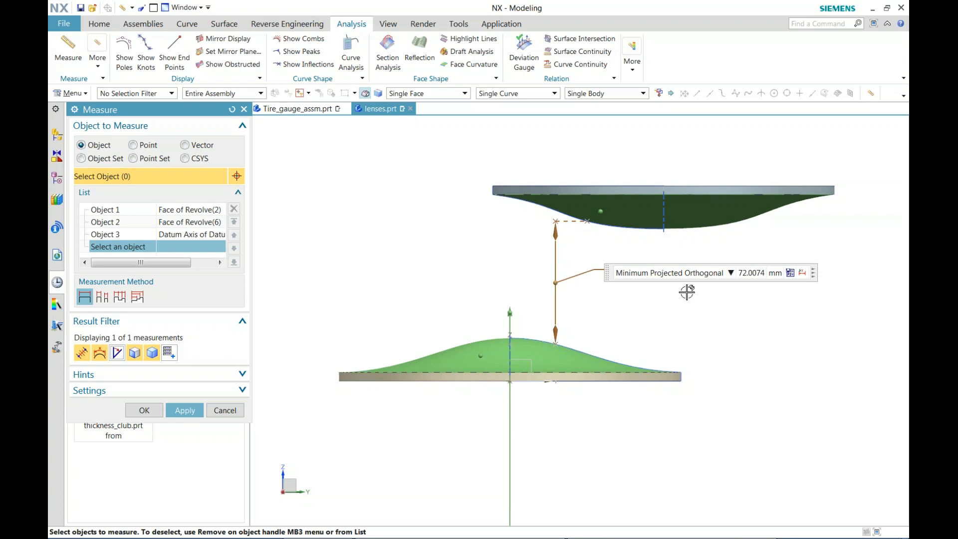
# Compare the Minimum Projected Clearance and Minimum Projected Contact between the lenses, and cancel the measurement
pyautogui.moveTo(699, 276)
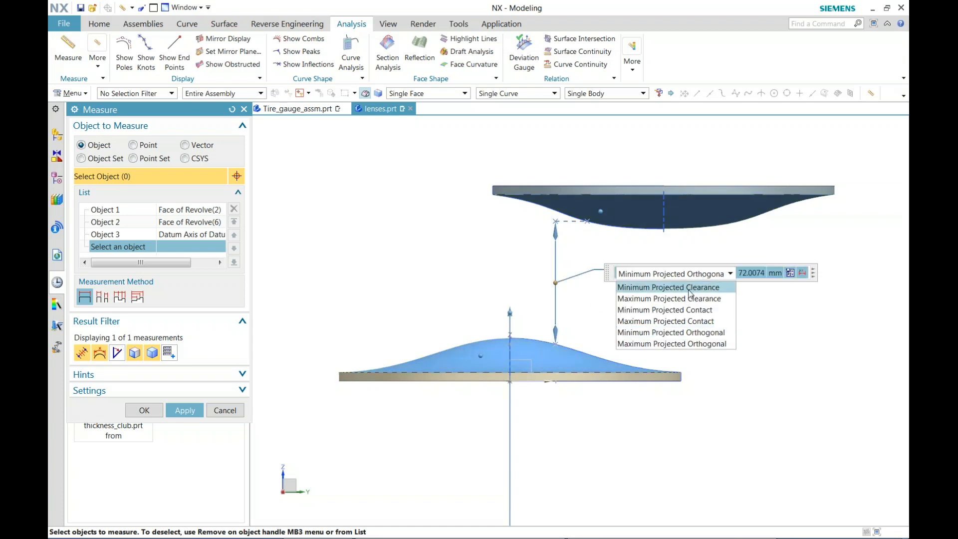
pyautogui.click(689, 289)
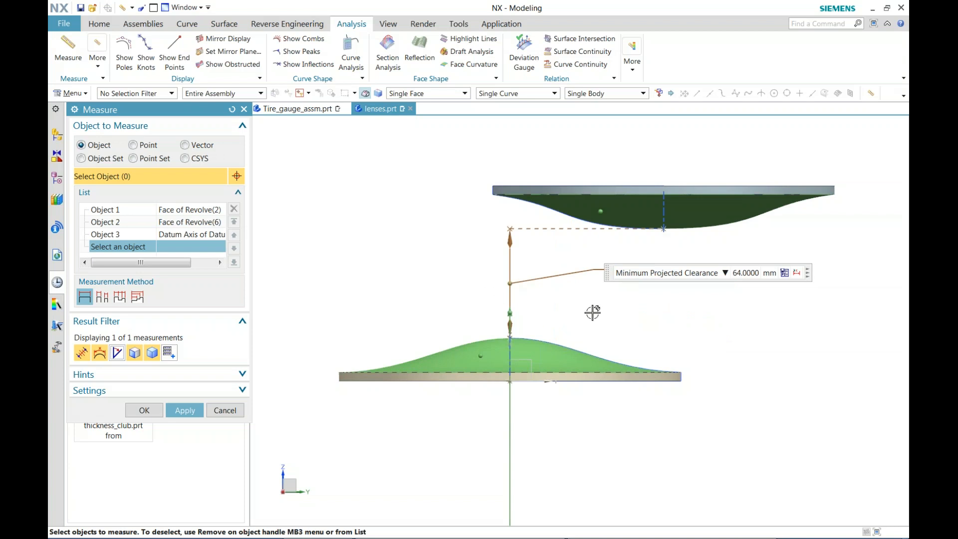
pyautogui.click(716, 275)
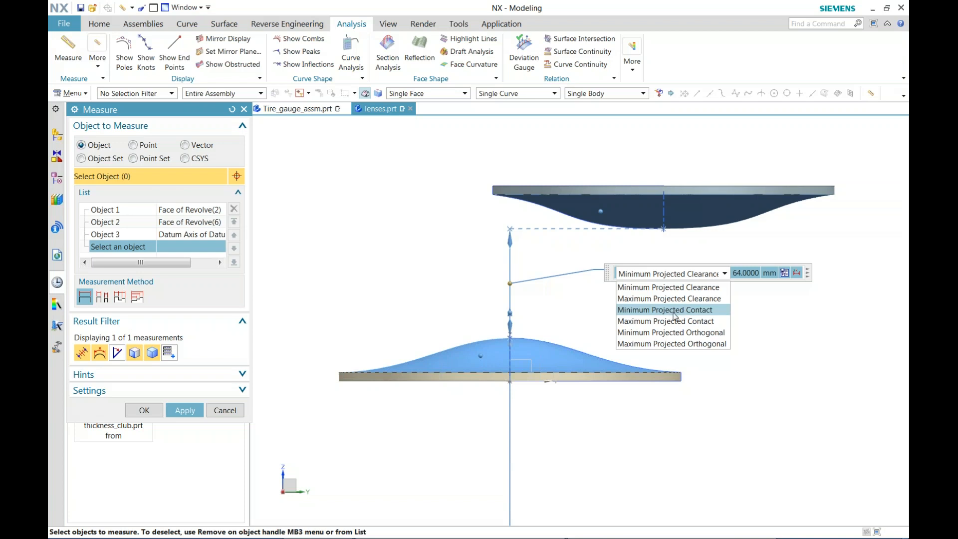
pyautogui.click(668, 311)
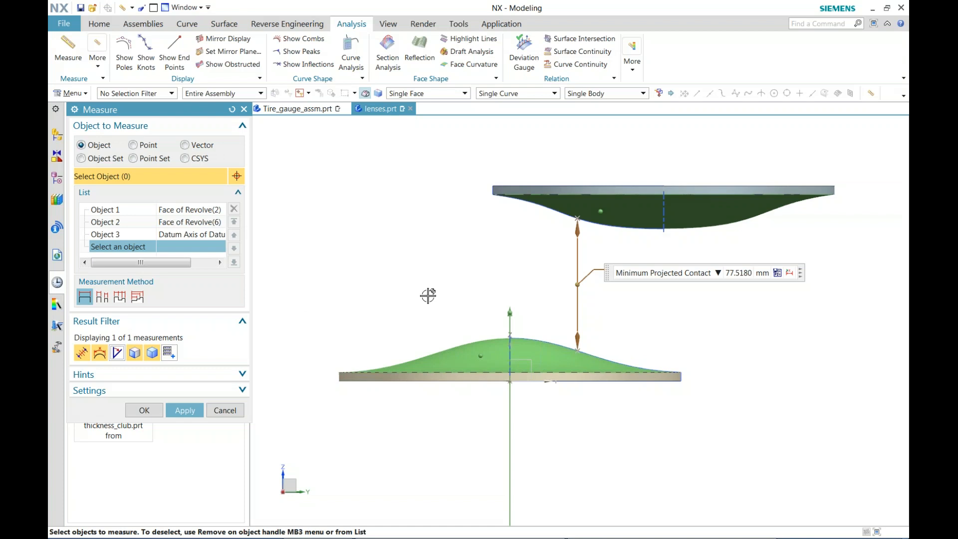
pyautogui.click(225, 410)
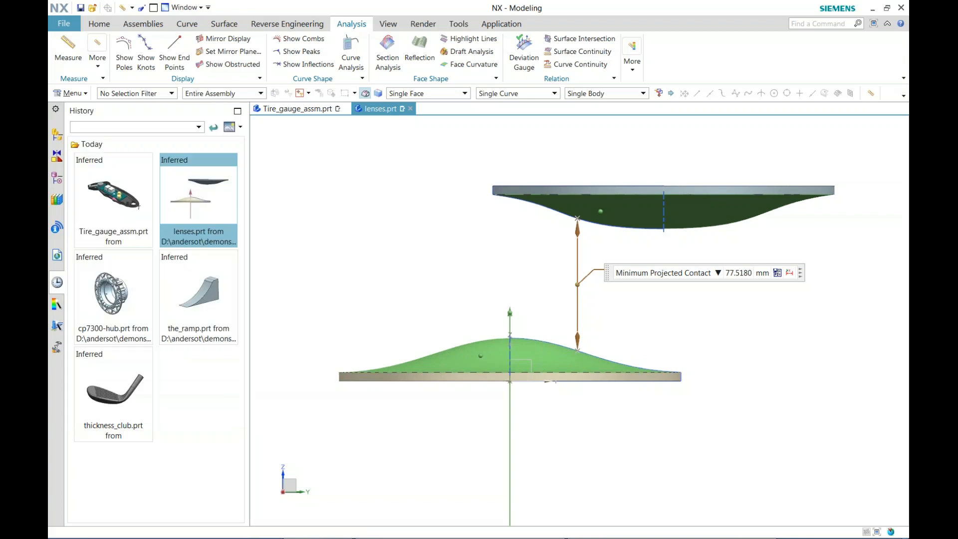
# Open the recent part the_ramp.prt and measure the ramp's solid body
pyautogui.click(198, 297)
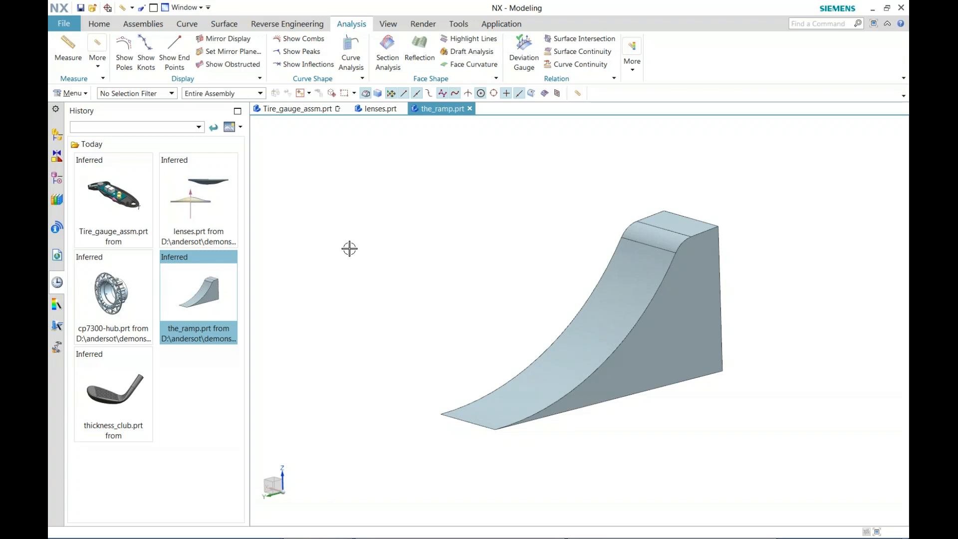
pyautogui.click(70, 52)
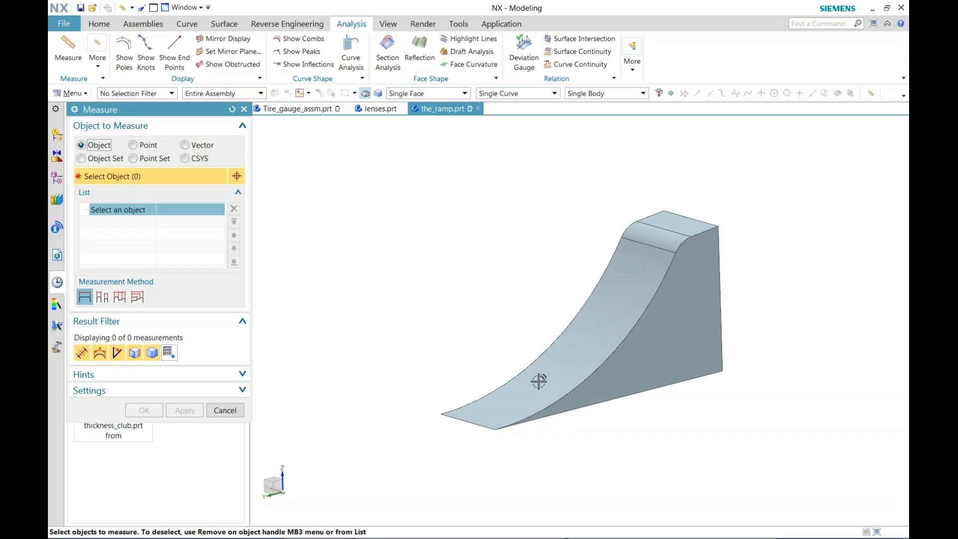
pyautogui.click(560, 379)
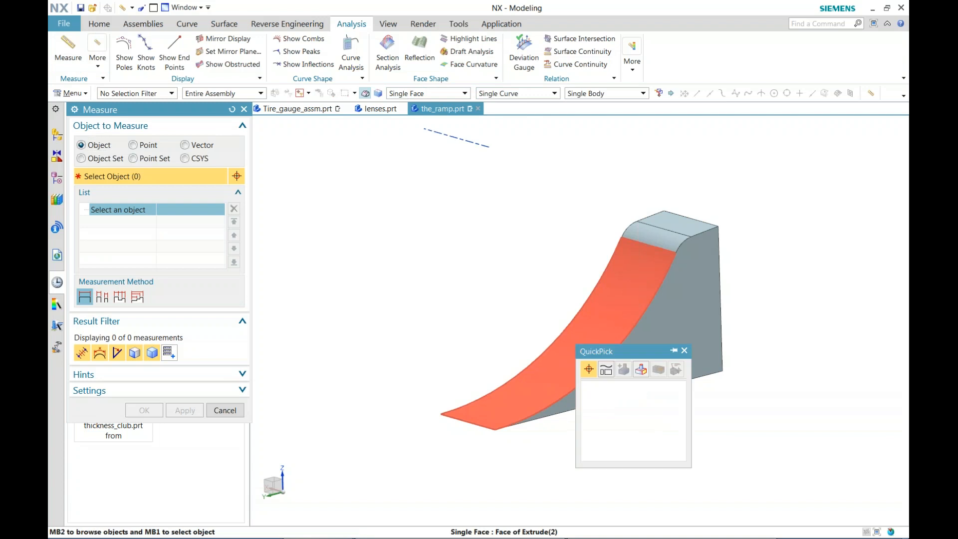
pyautogui.click(618, 424)
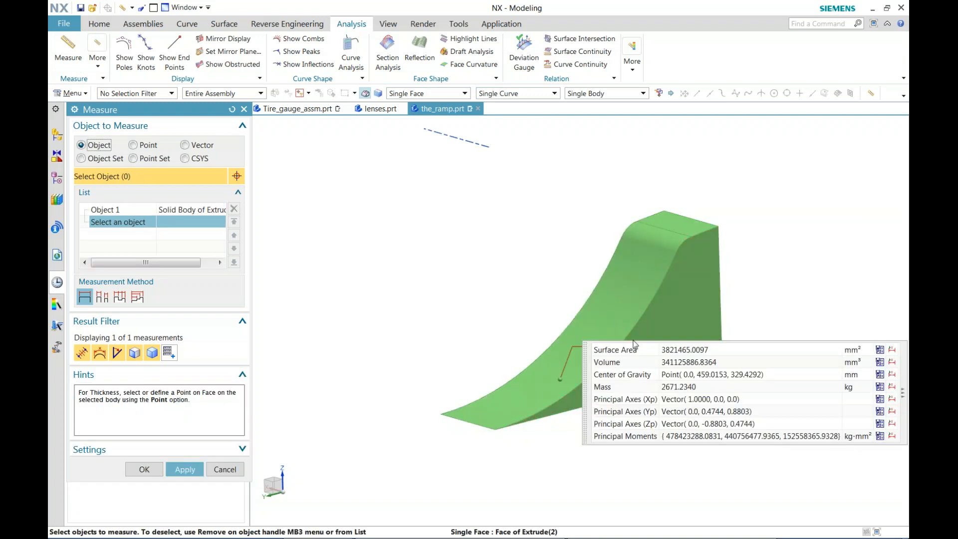
# Measure the ramp's wall thickness at a point on the curved face near its thin lower end
pyautogui.click(147, 145)
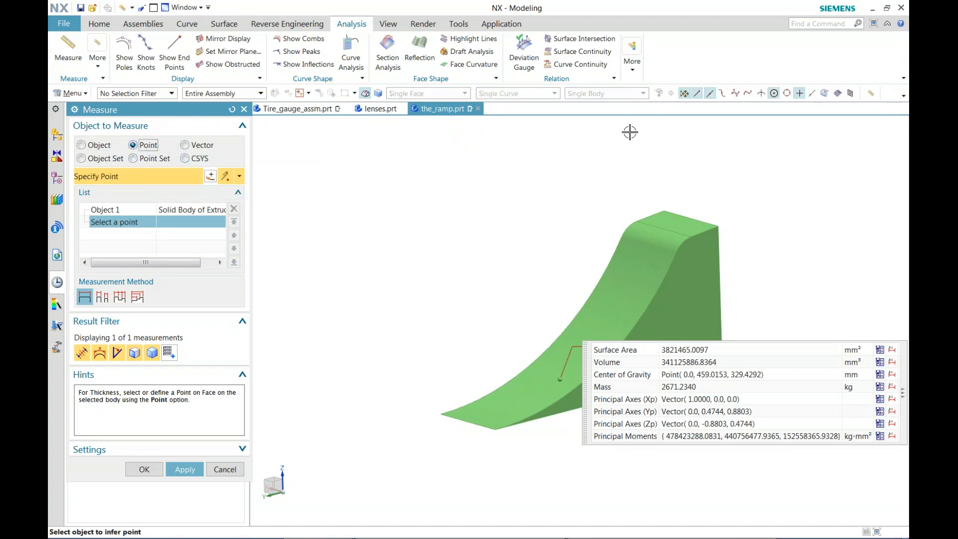
pyautogui.click(823, 97)
pyautogui.click(516, 390)
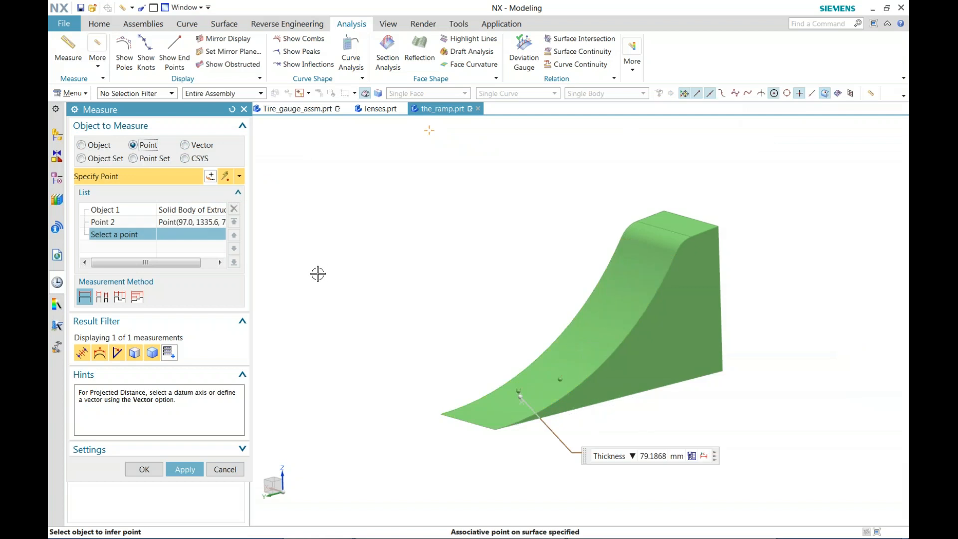
# Inspect the thickness line from the side and move the measuring point up the curved face through several locations toward the ramp's top
pyautogui.moveTo(424, 314); pyautogui.dragTo(405, 298, button='middle')
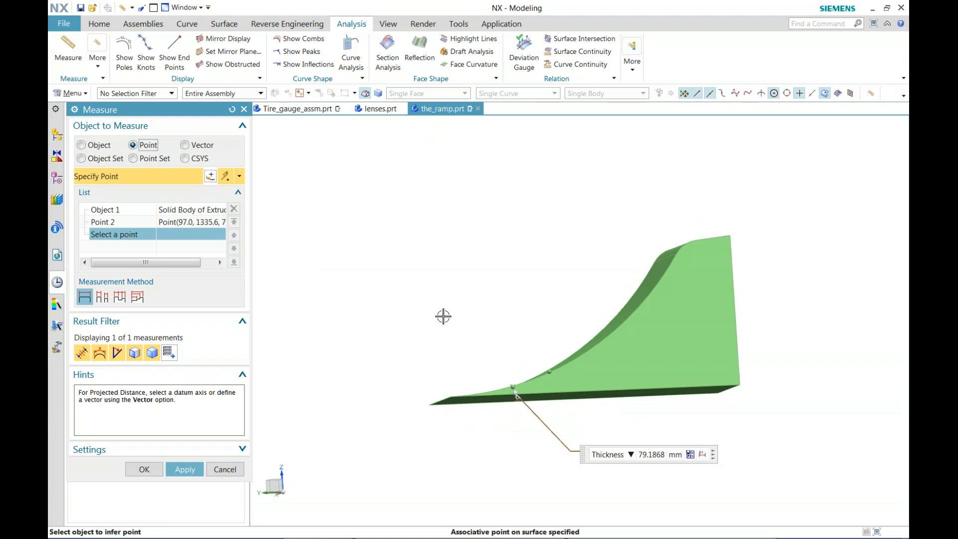
pyautogui.moveTo(579, 320); pyautogui.dragTo(534, 412, button='middle')
pyautogui.scroll(5, 471, 268)
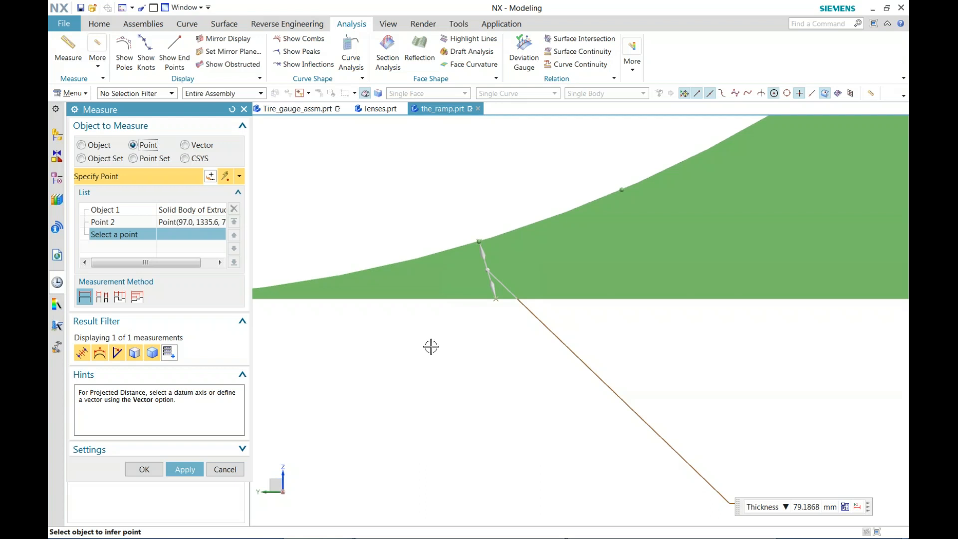
pyautogui.scroll(-2, 425, 346)
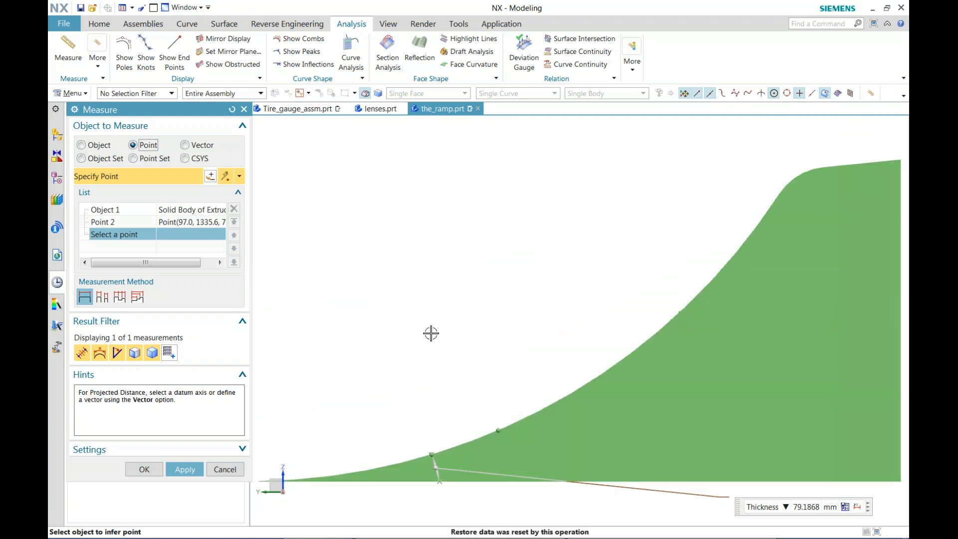
pyautogui.moveTo(430, 331); pyautogui.dragTo(438, 431, button='middle')
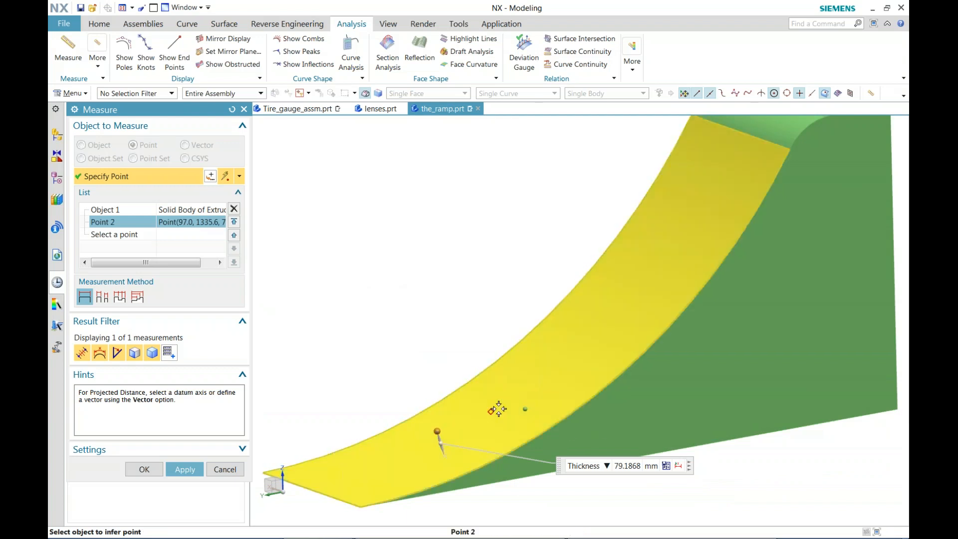
pyautogui.click(505, 391)
pyautogui.click(576, 347)
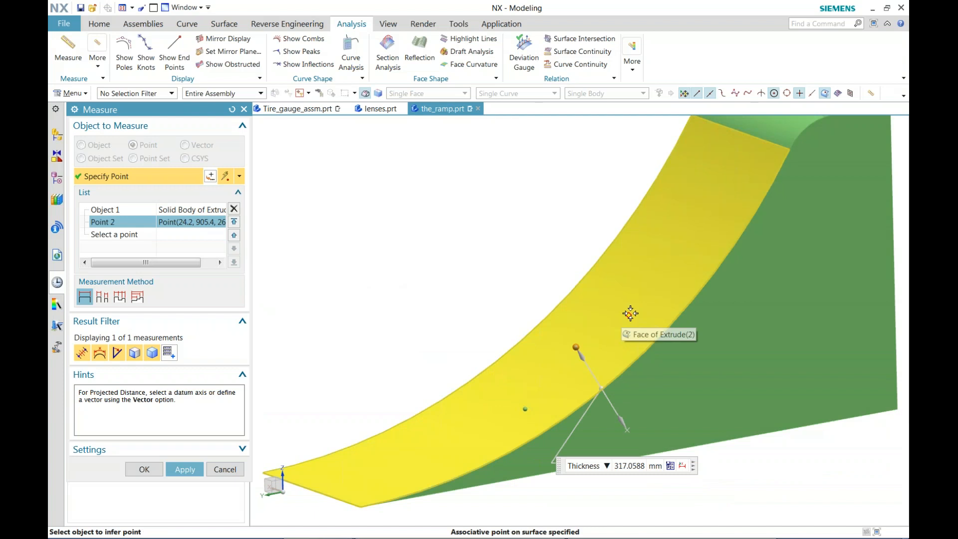
pyautogui.click(630, 313)
pyautogui.click(674, 262)
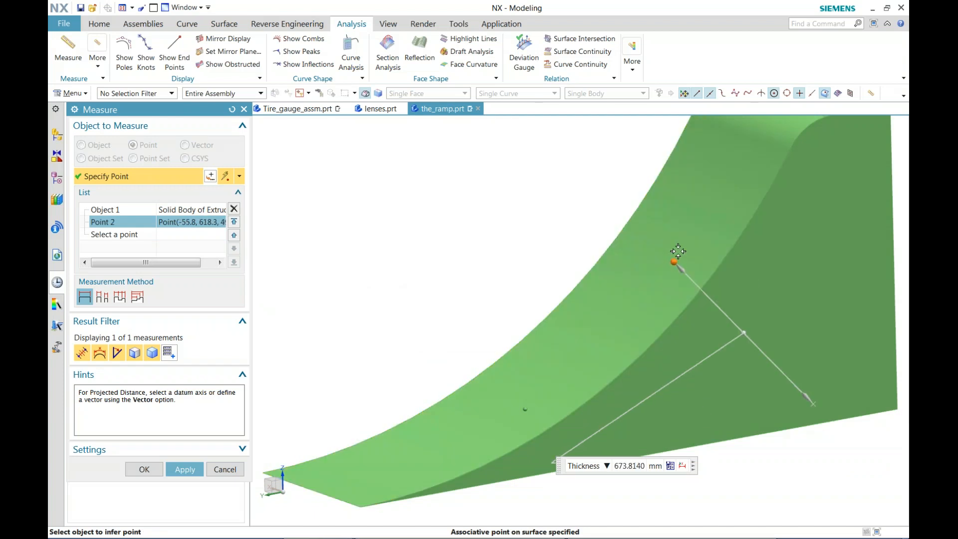
pyautogui.click(714, 189)
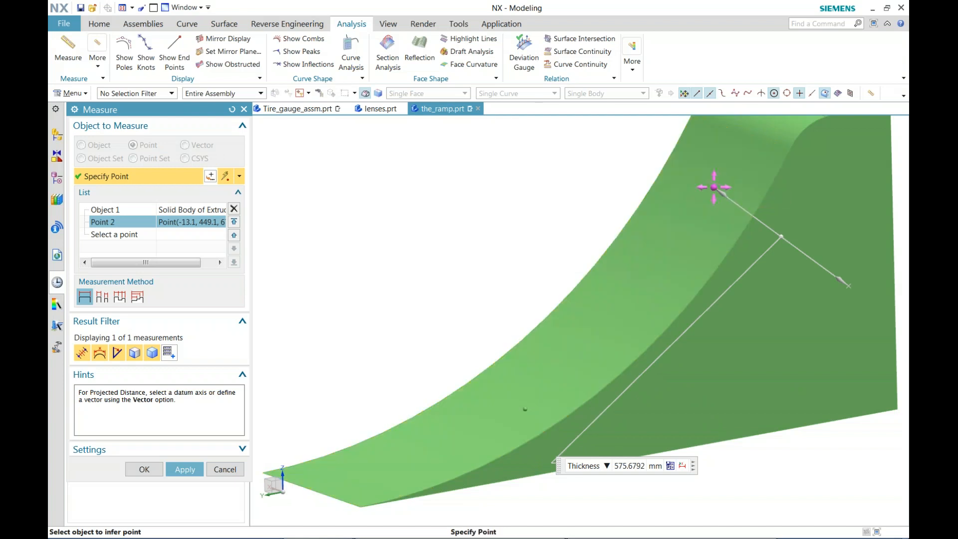
# Slide the thickness point back down the curved face to the ramp's lower middle
pyautogui.moveTo(713, 187)
pyautogui.mouseDown()
pyautogui.moveTo(688, 240)
pyautogui.moveTo(595, 331)
pyautogui.moveTo(627, 306)
pyautogui.mouseUp()
pyautogui.keyDown('shift'); pyautogui.moveTo(659, 261); pyautogui.dragTo(594, 316, button='middle'); pyautogui.keyUp('shift')
pyautogui.moveTo(562, 361)
pyautogui.mouseDown()
pyautogui.moveTo(684, 176)
pyautogui.moveTo(707, 157)
pyautogui.moveTo(680, 214)
pyautogui.moveTo(675, 268)
pyautogui.moveTo(742, 386)
pyautogui.moveTo(755, 333)
pyautogui.moveTo(721, 368)
pyautogui.moveTo(772, 259)
pyautogui.moveTo(770, 299)
pyautogui.moveTo(728, 166)
pyautogui.moveTo(740, 145)
pyautogui.moveTo(716, 299)
pyautogui.moveTo(539, 394)
pyautogui.mouseUp()
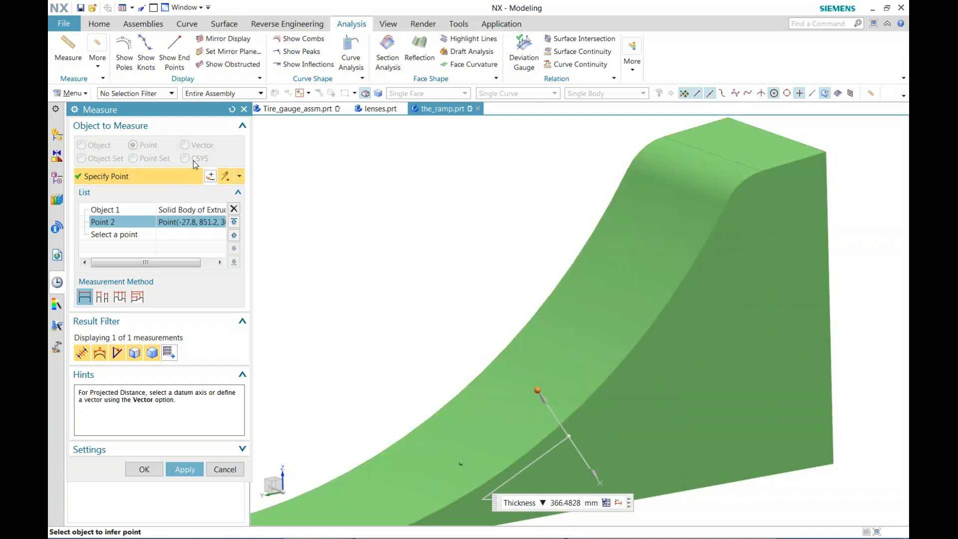
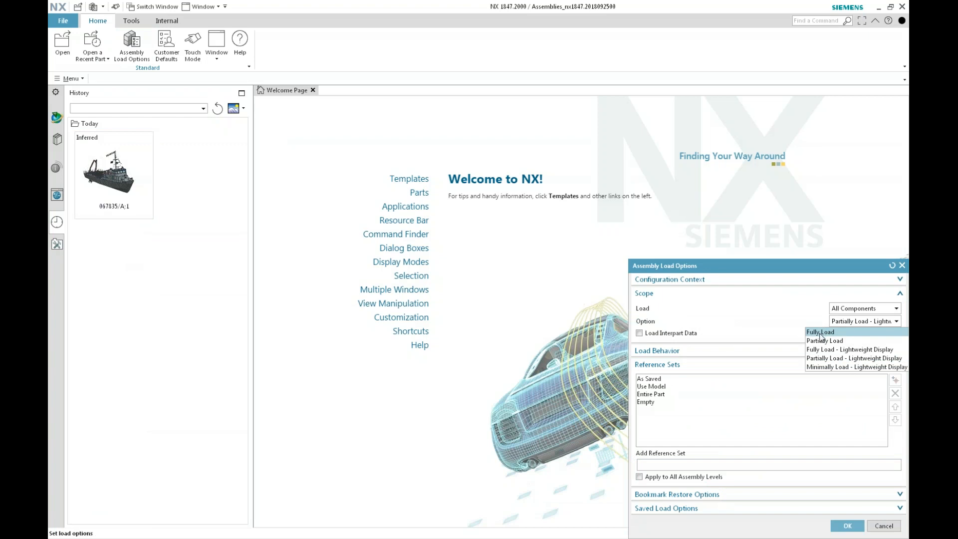
# Set the assembly load option to Partially Load - Lightweight Display for all components and open the ship assembly 067835/A;1
pyautogui.moveTo(826, 358)
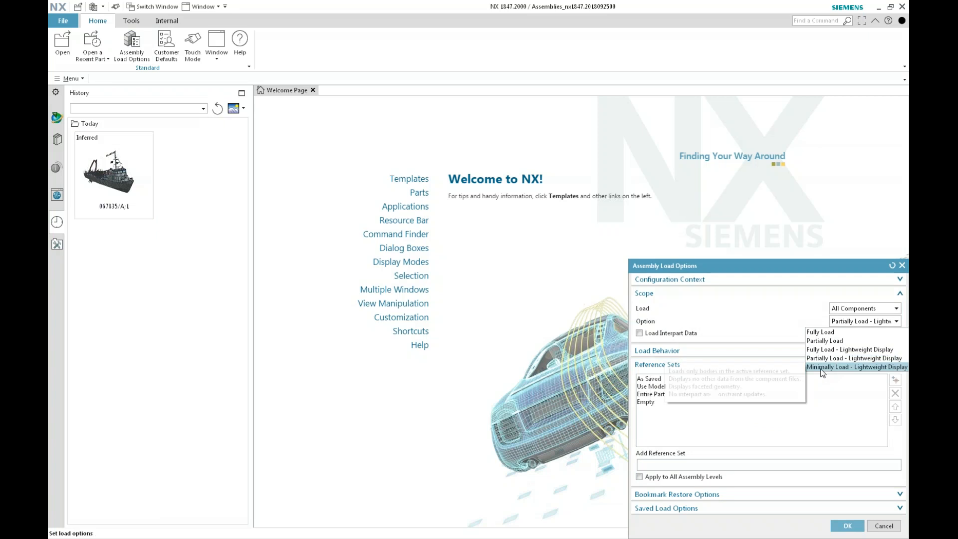
pyautogui.click(826, 359)
pyautogui.click(847, 525)
pyautogui.doubleClick(102, 166)
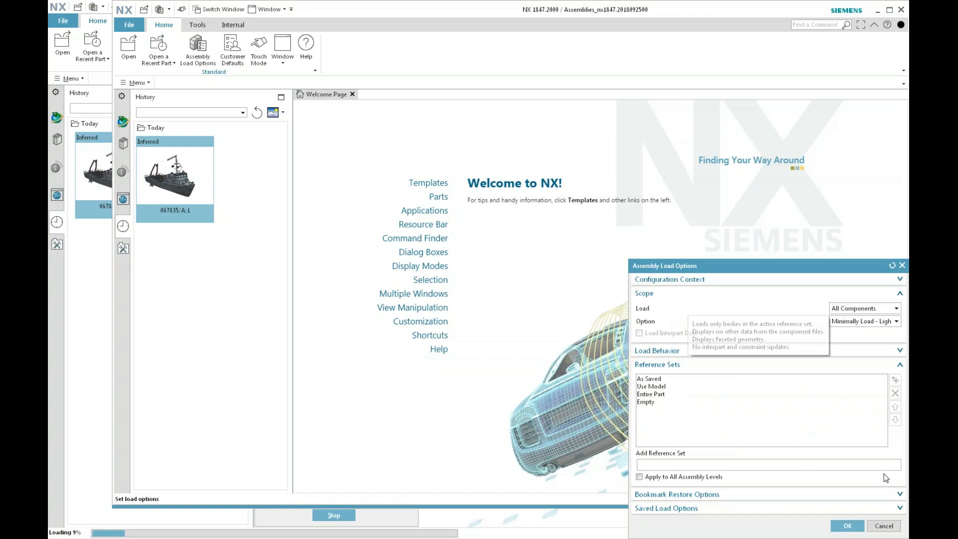
# In the second NX session, accept the minimal lightweight load option, open ship assembly 067835/A;1 and expand its subassembly 068458/A;1
pyautogui.click(847, 526)
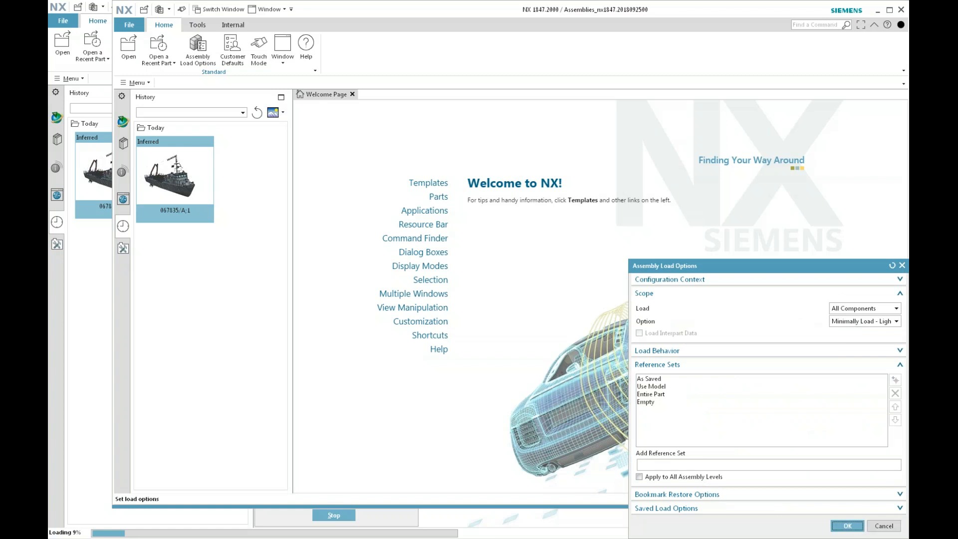
pyautogui.click(198, 178)
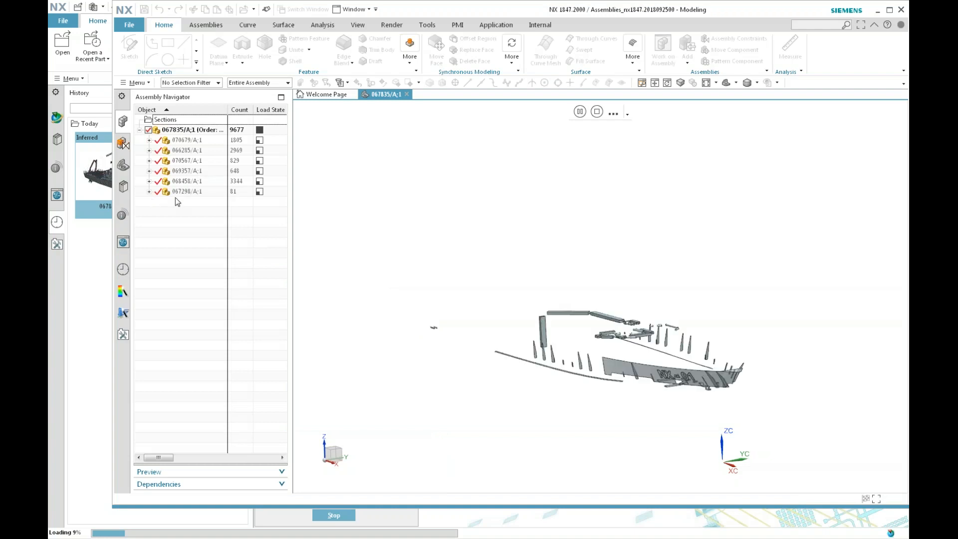
pyautogui.click(148, 181)
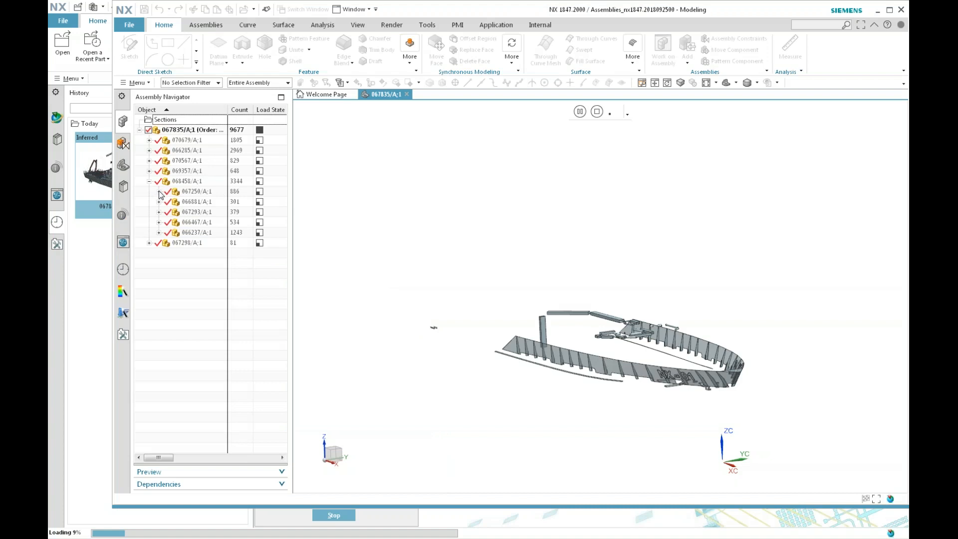
# Expand subassembly 067250/A;1 and examine the ship's wheelhouse, NX-01 bow and storage equipment while the components load
pyautogui.click(159, 192)
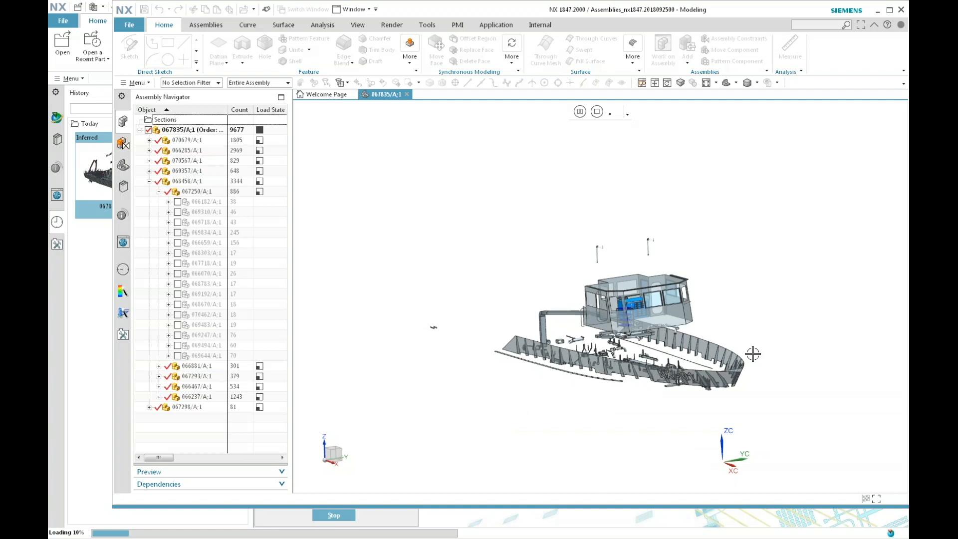
pyautogui.moveTo(753, 354); pyautogui.dragTo(666, 387, button='middle')
pyautogui.scroll(5, 665, 387)
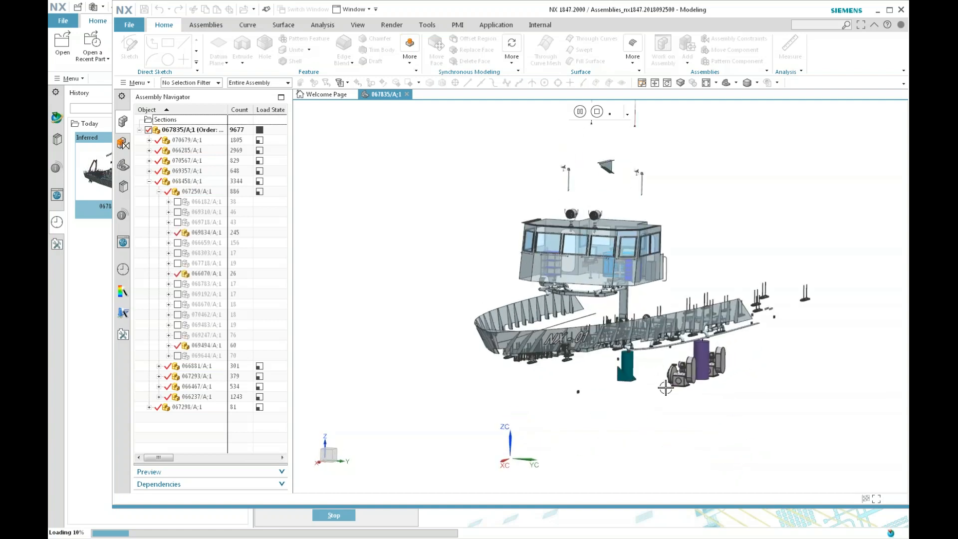
pyautogui.scroll(5, 665, 387)
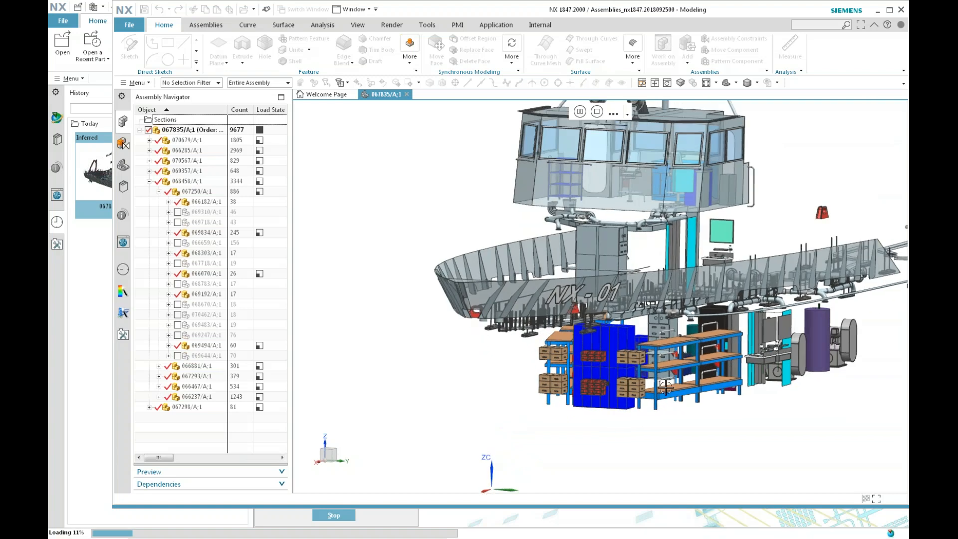
pyautogui.scroll(5, 665, 387)
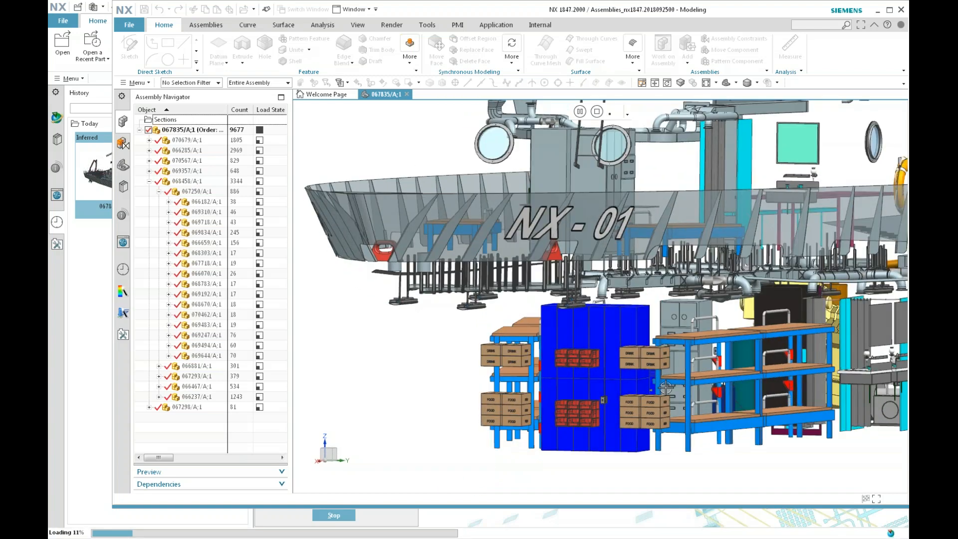
pyautogui.scroll(-2, 666, 387)
pyautogui.scroll(-2, 666, 387)
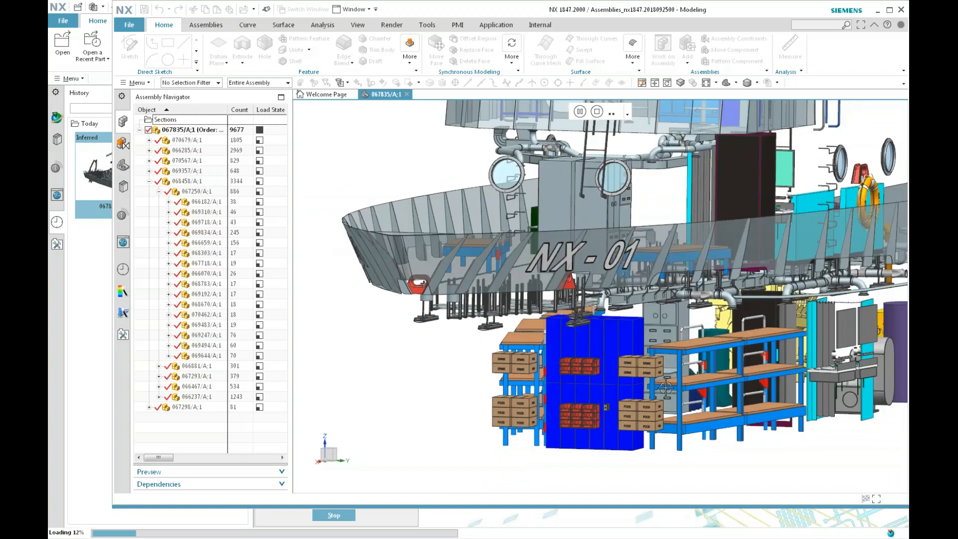
pyautogui.moveTo(666, 388); pyautogui.dragTo(691, 424, button='middle')
pyautogui.scroll(-1, 691, 424)
pyautogui.scroll(-4, 720, 161)
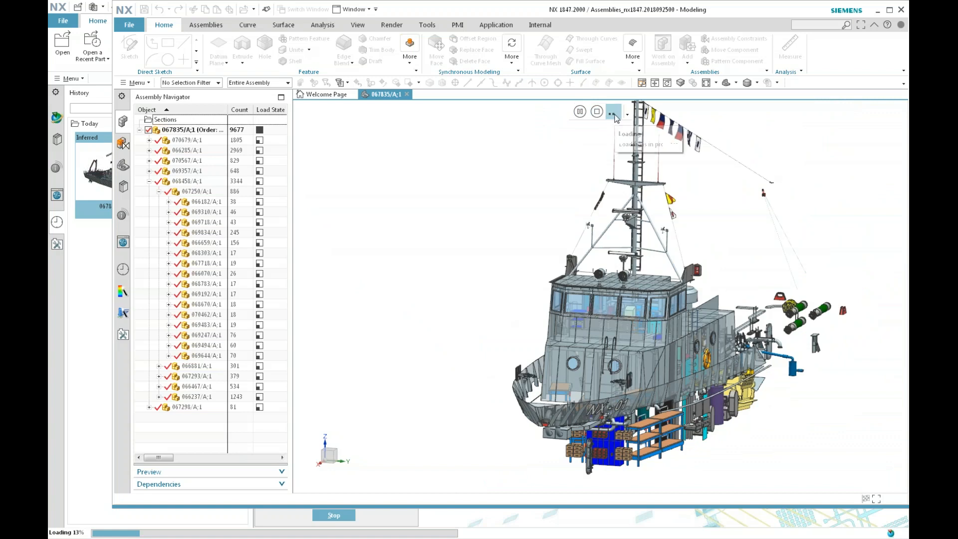
pyautogui.moveTo(533, 197); pyautogui.dragTo(585, 135, button='middle')
pyautogui.moveTo(550, 178); pyautogui.dragTo(614, 178, button='middle')
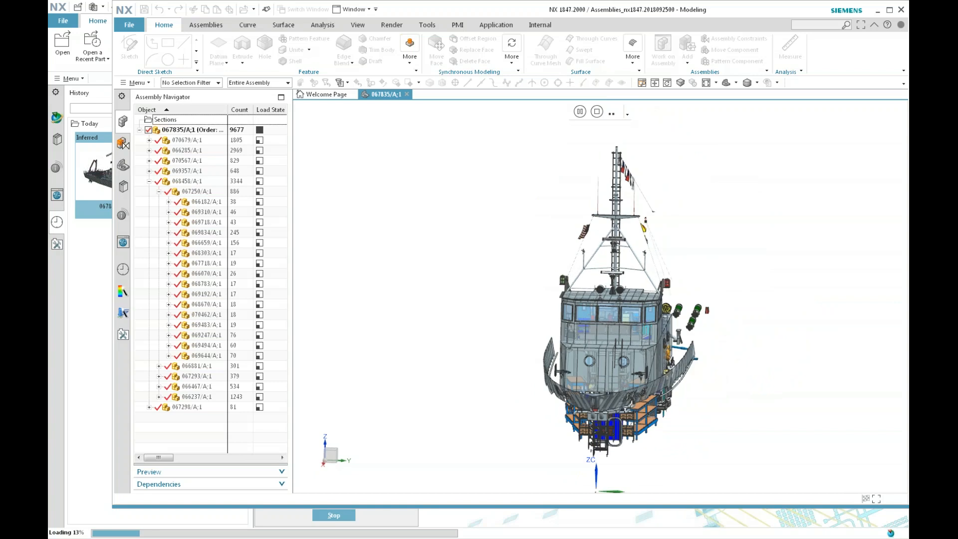
# Collapse subassembly 068458/A;1 and check the load states of the ship's subassemblies and of the components within 068458/A;1
pyautogui.click(149, 181)
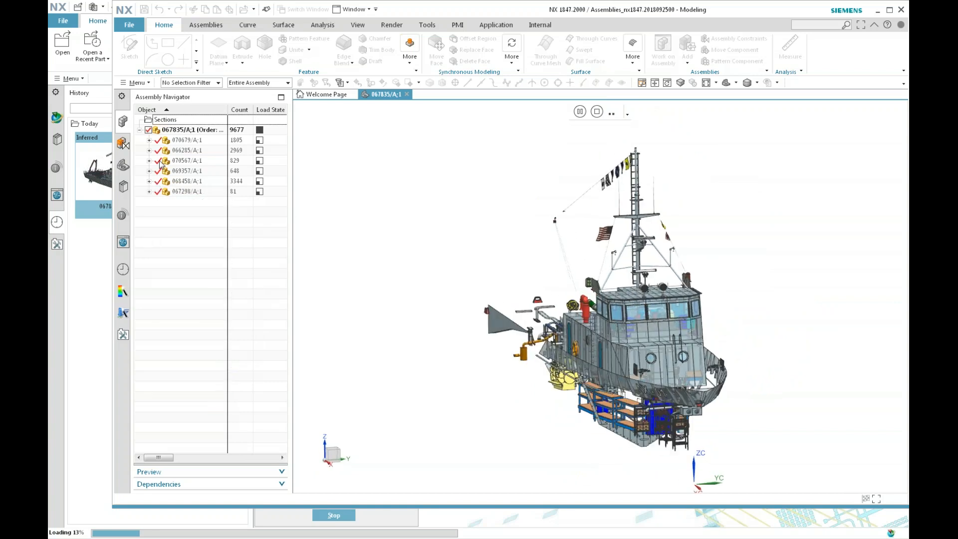
pyautogui.click(158, 161)
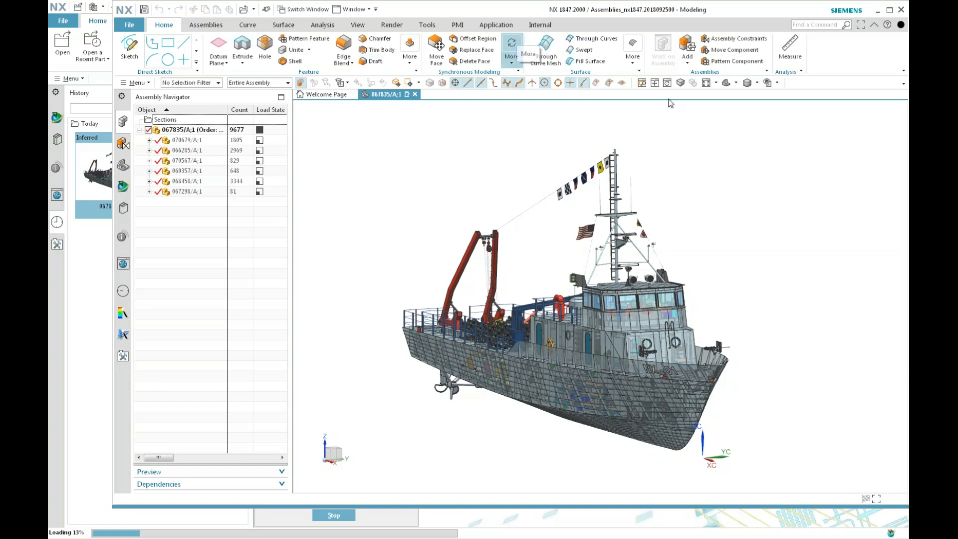
pyautogui.click(879, 15)
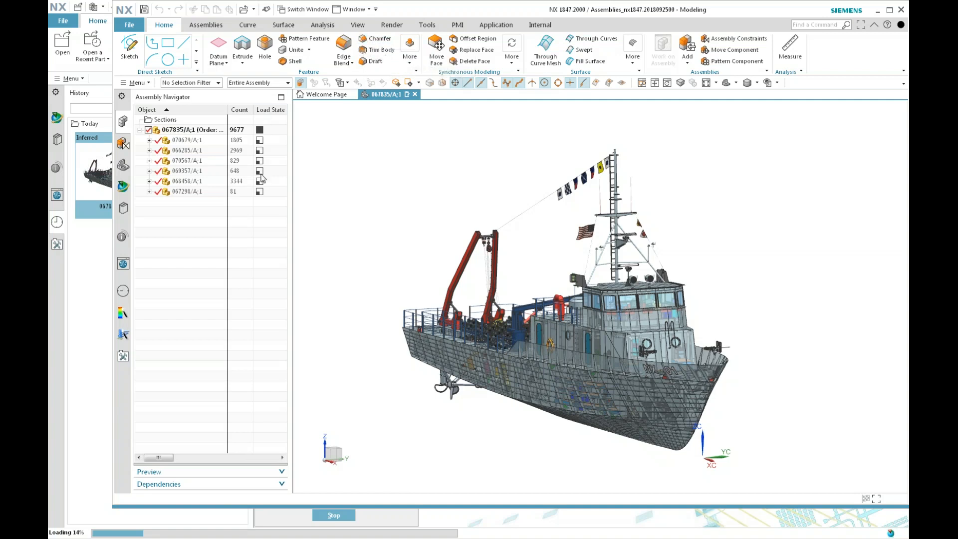
pyautogui.moveTo(261, 153)
pyautogui.click(149, 181)
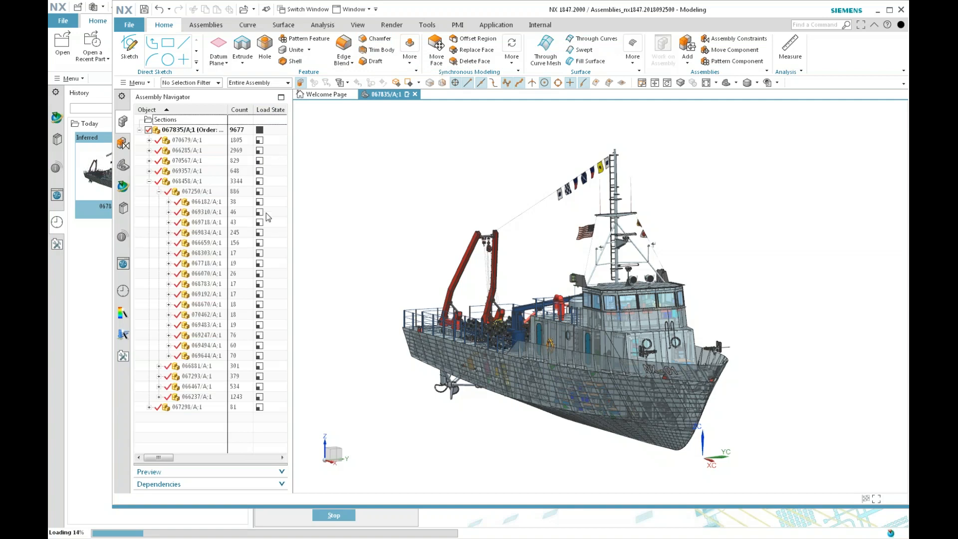
pyautogui.click(150, 182)
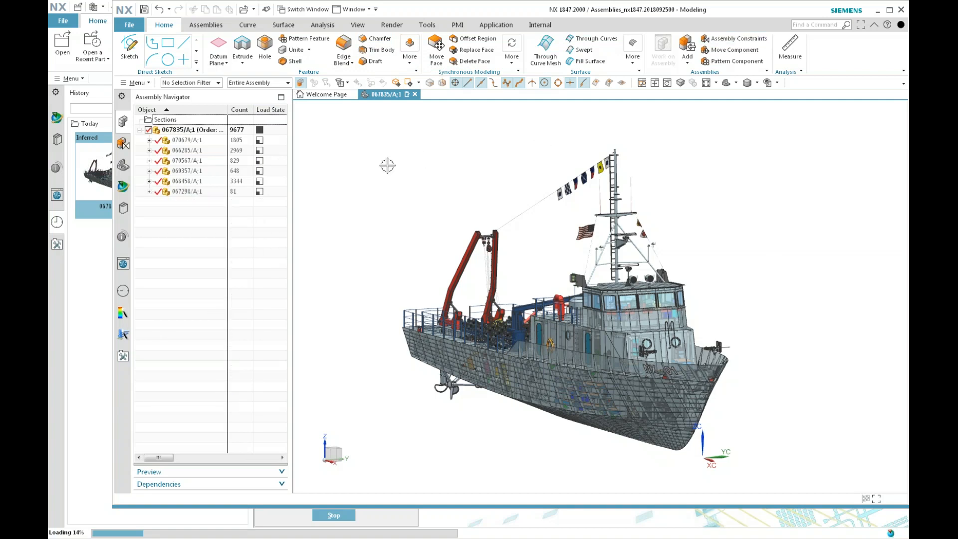
# Create a one-plane view section of the ship, switch to the alternate lengthwise plane, and set the cap color option to Body Color
pyautogui.click(358, 25)
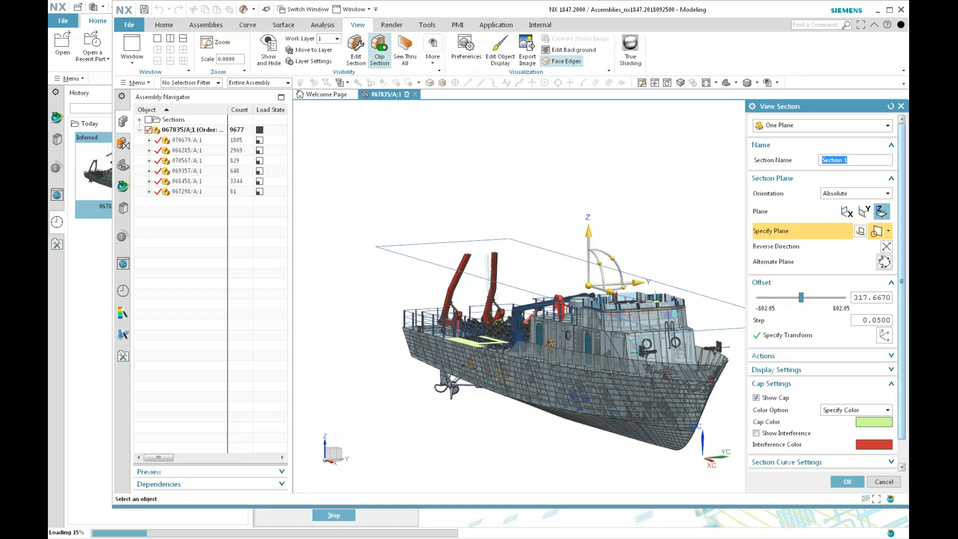
pyautogui.click(885, 262)
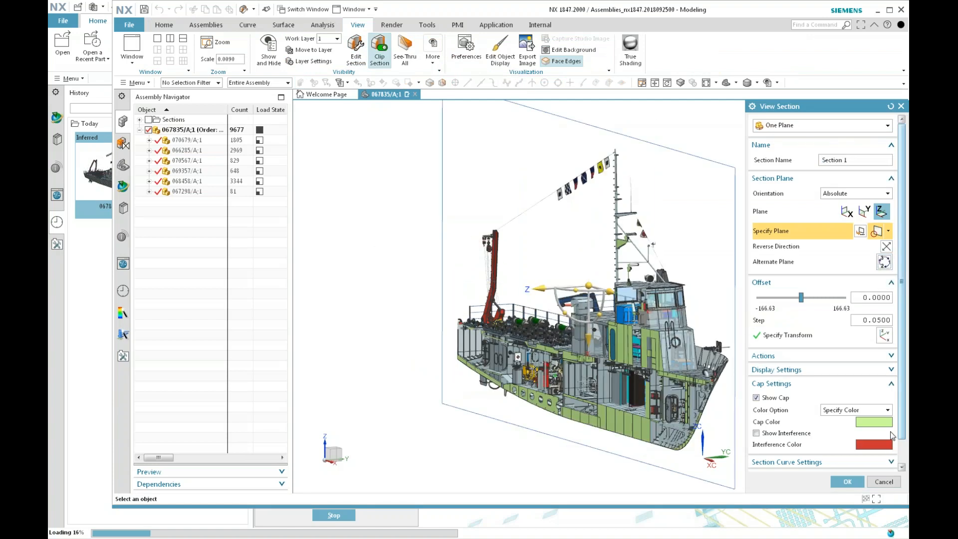
pyautogui.click(887, 410)
pyautogui.click(847, 422)
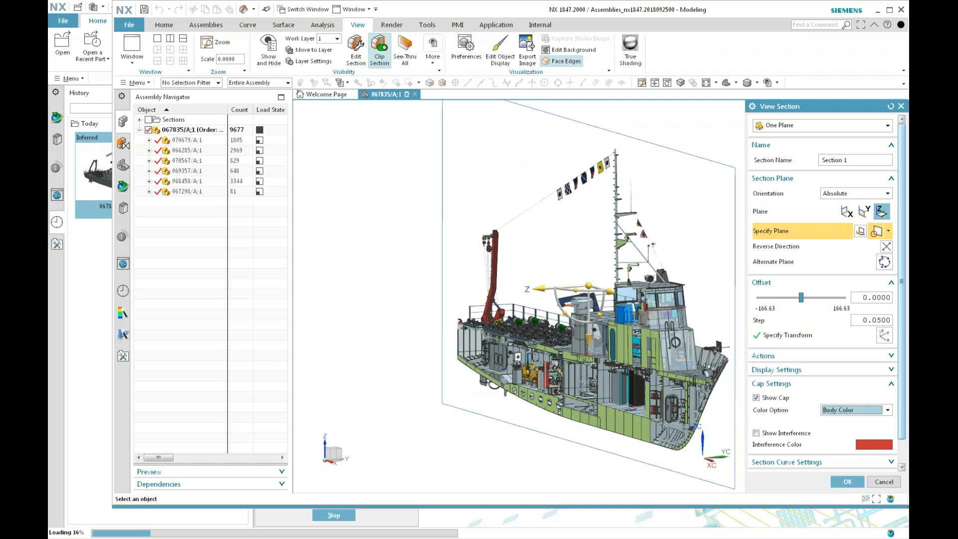
# Offset the ship's lengthwise section plane to 16.06
pyautogui.scroll(2, 710, 312)
pyautogui.scroll(5, 710, 312)
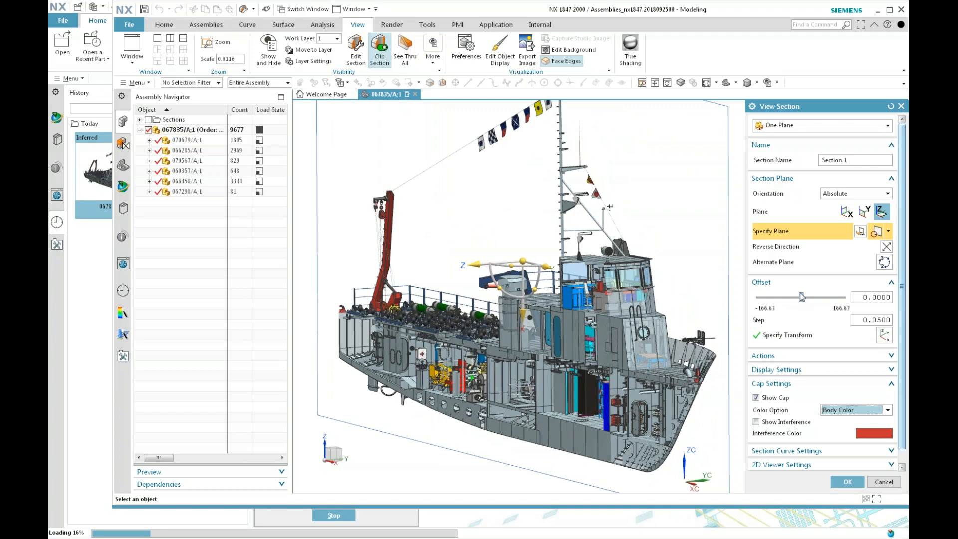
pyautogui.moveTo(801, 298)
pyautogui.mouseDown()
pyautogui.moveTo(813, 299)
pyautogui.moveTo(803, 302)
pyautogui.mouseUp()
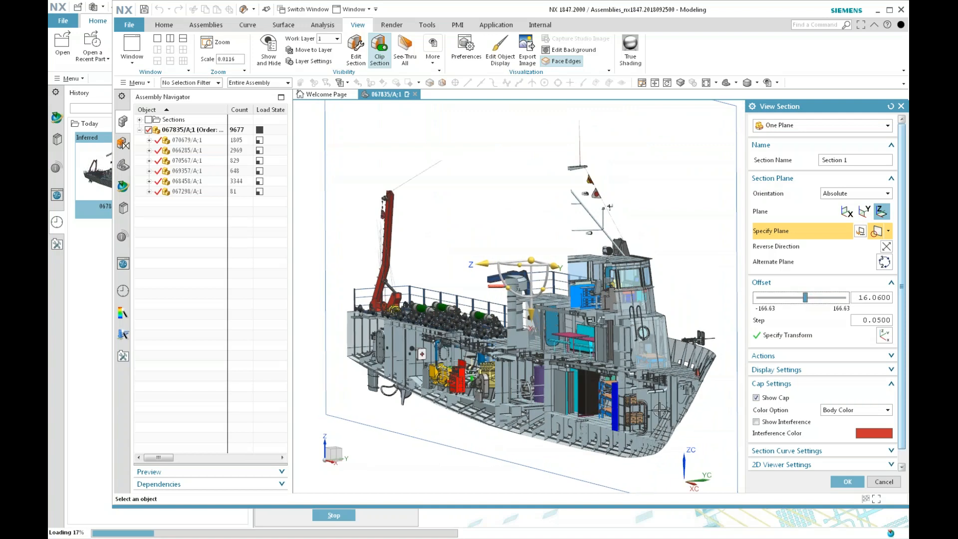
# Inspect the sectioned interior from the bow compartments to the stern deck and accept the view section
pyautogui.scroll(-2, 659, 410)
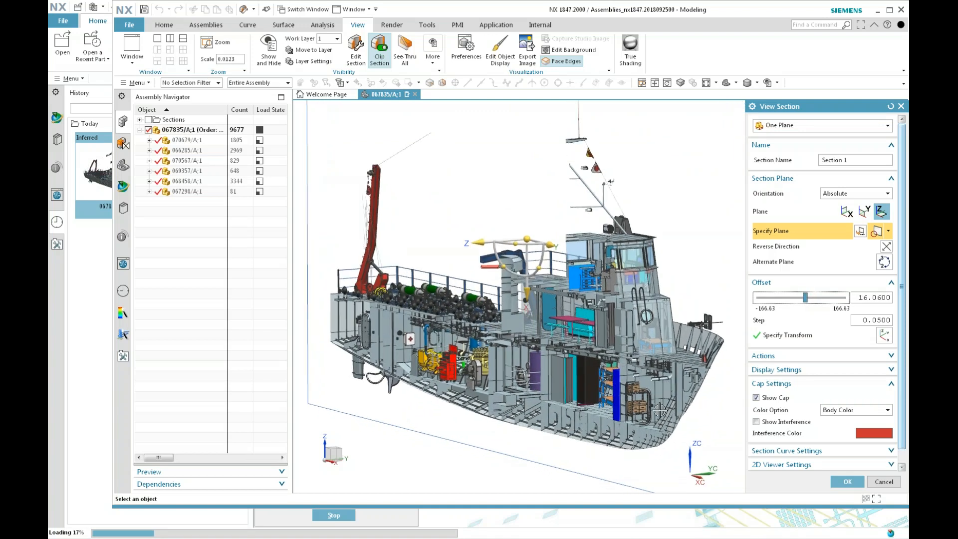
pyautogui.scroll(-4, 659, 410)
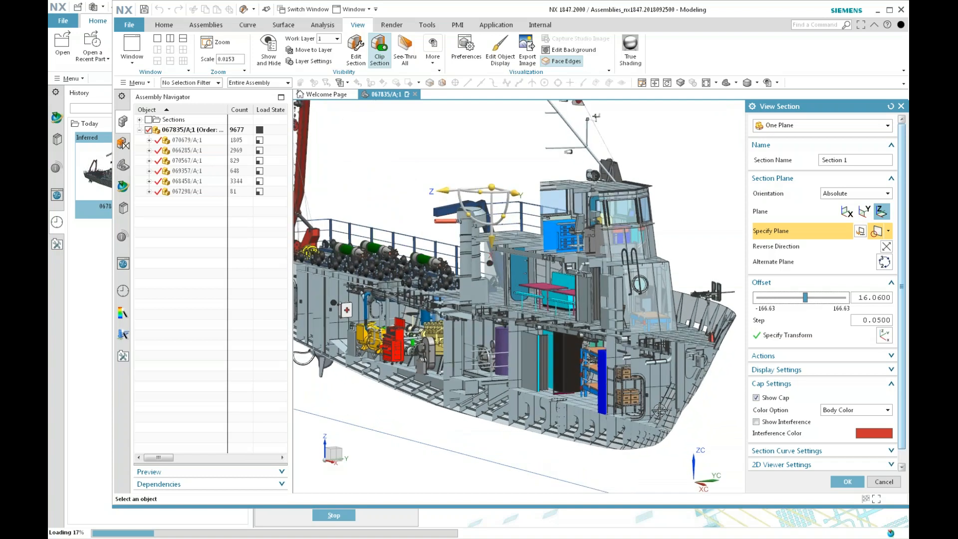
pyautogui.scroll(-2, 659, 410)
pyautogui.scroll(-10, 660, 410)
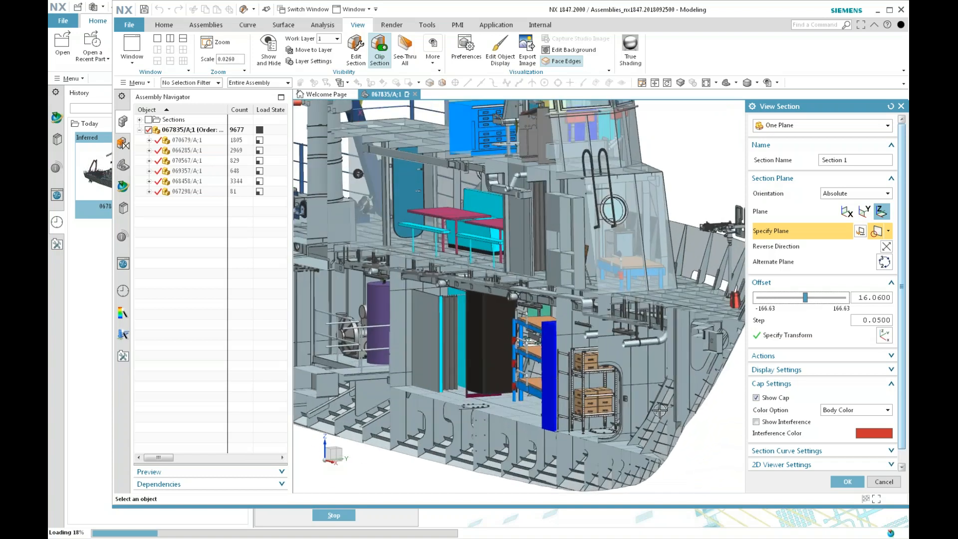
pyautogui.hscroll(-5, 660, 410)
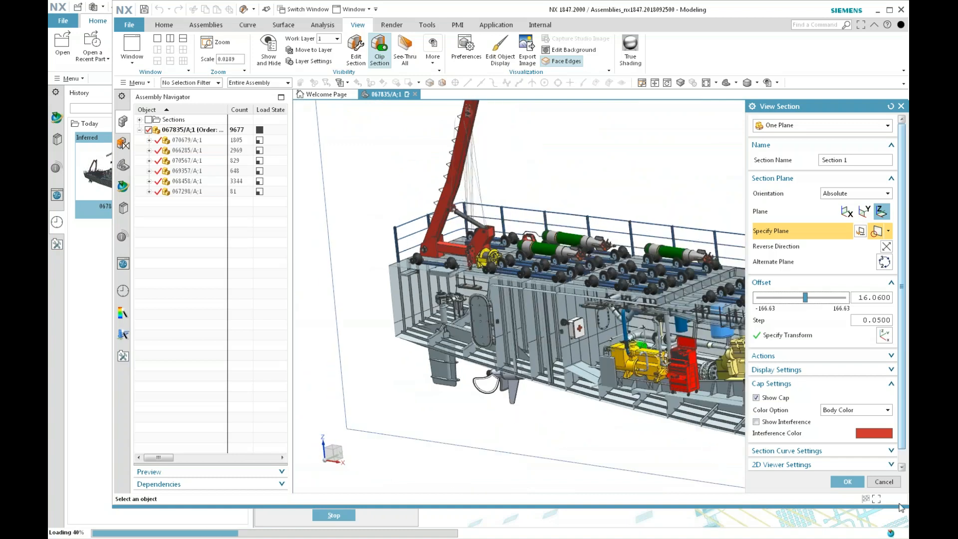
pyautogui.click(850, 481)
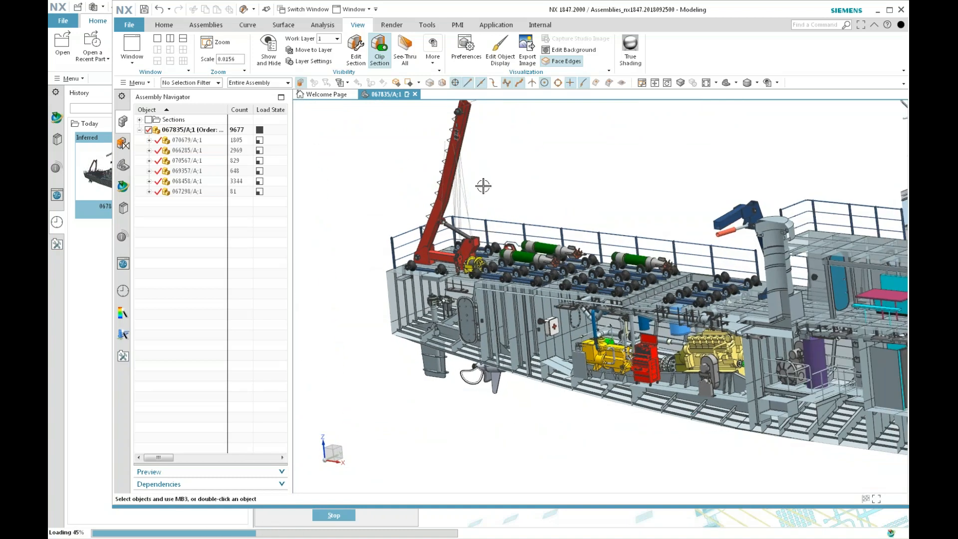
# Turn off section clipping, view the partially loaded ship in the first NX session, and return to the second session
pyautogui.click(380, 50)
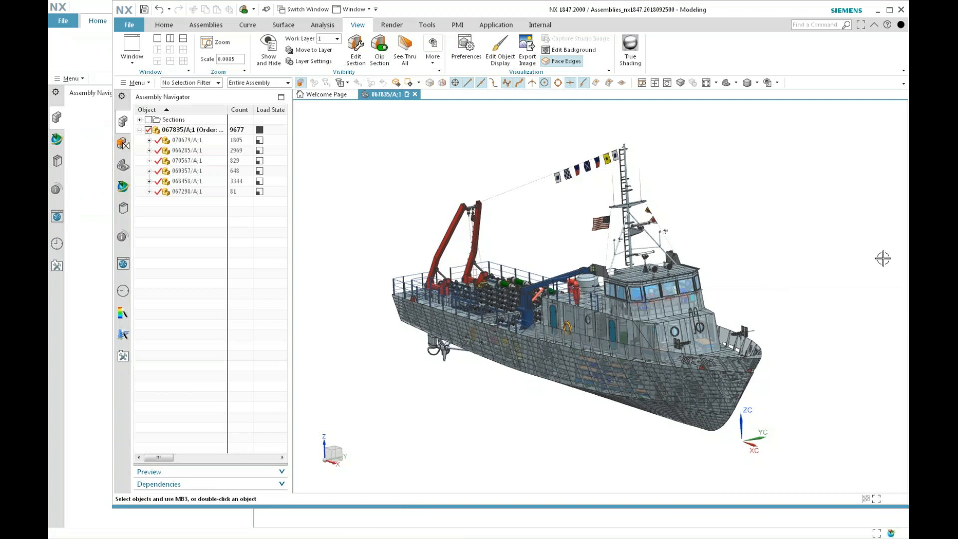
pyautogui.click(878, 10)
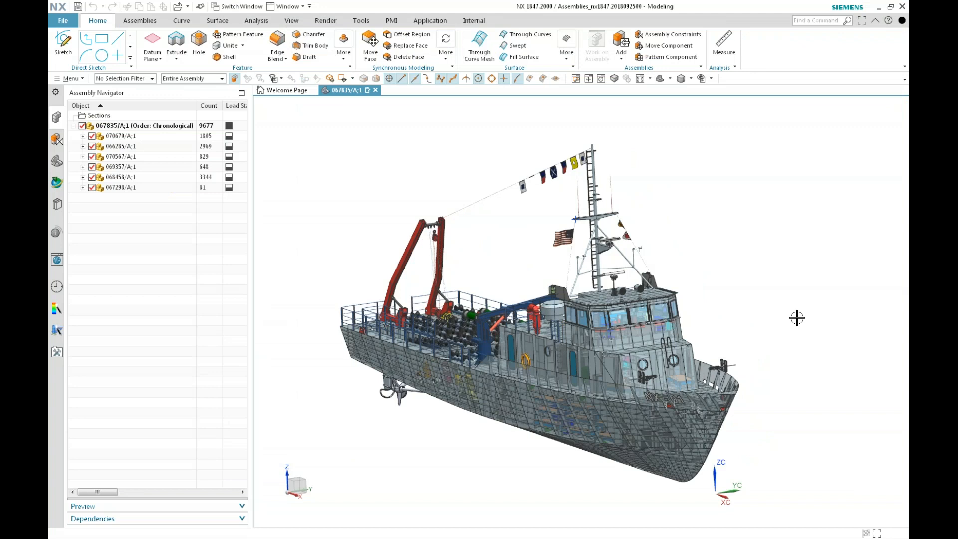
pyautogui.hotkey('alt', 'Tab')
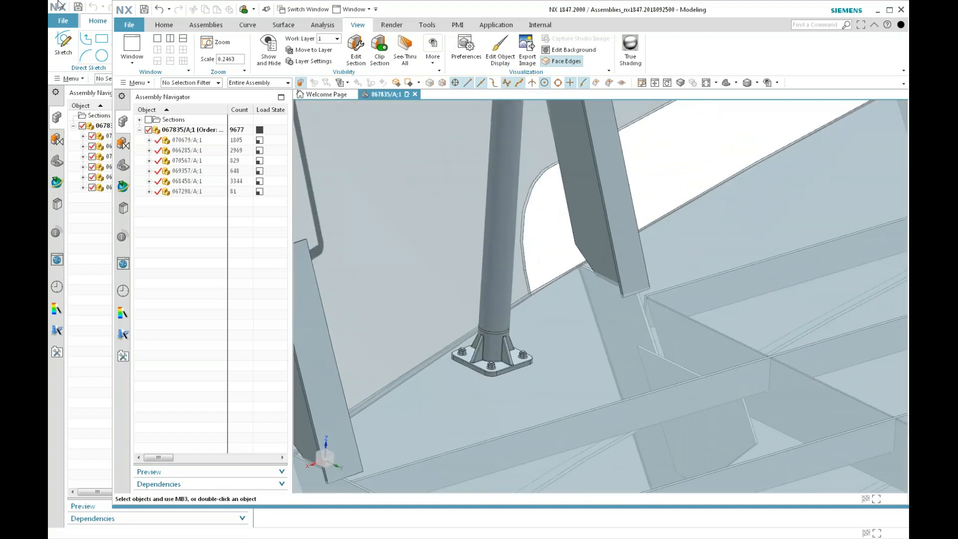
# Measure the minimum distance between the wall face and the rounded front corner face of the post's base plate using the Object type
pyautogui.click(323, 24)
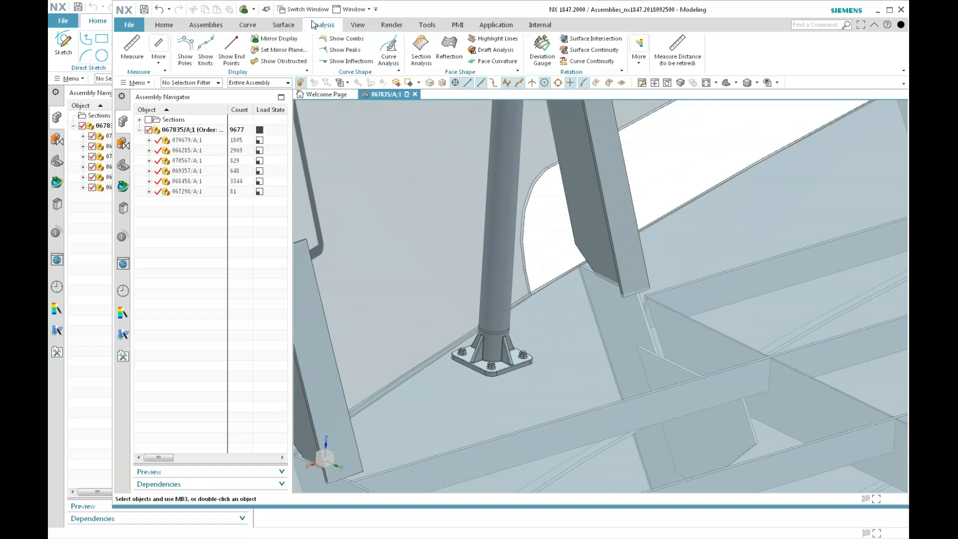
pyautogui.click(131, 48)
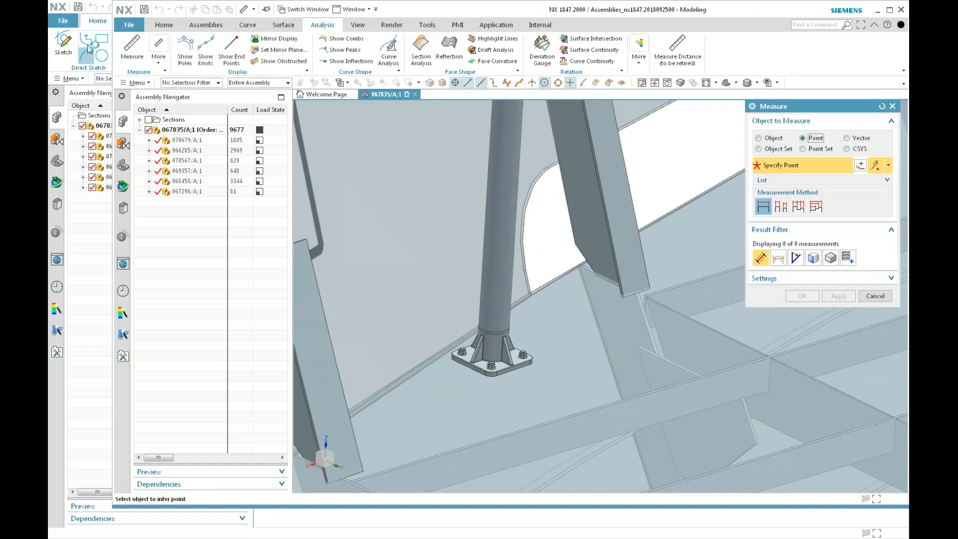
pyautogui.click(766, 141)
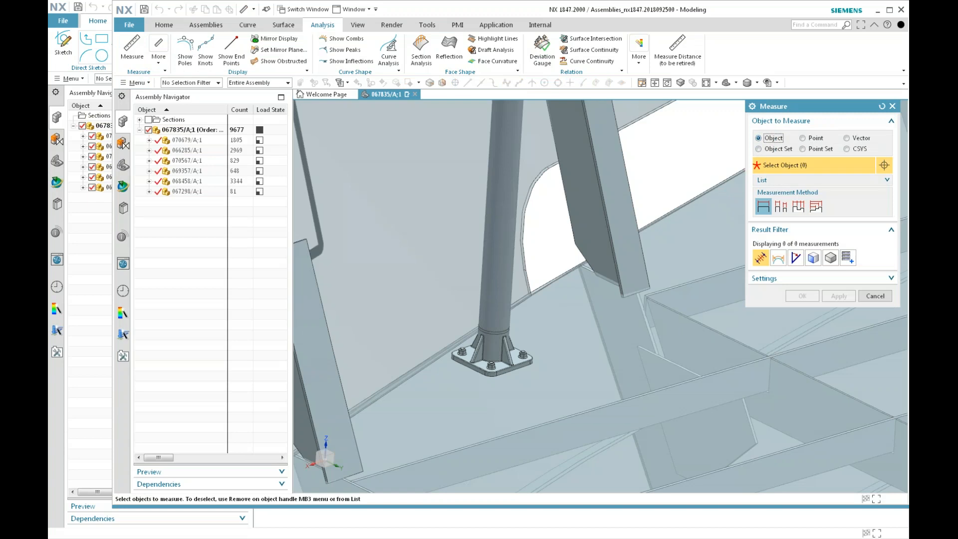
pyautogui.scroll(5, 610, 350)
pyautogui.scroll(3, 610, 344)
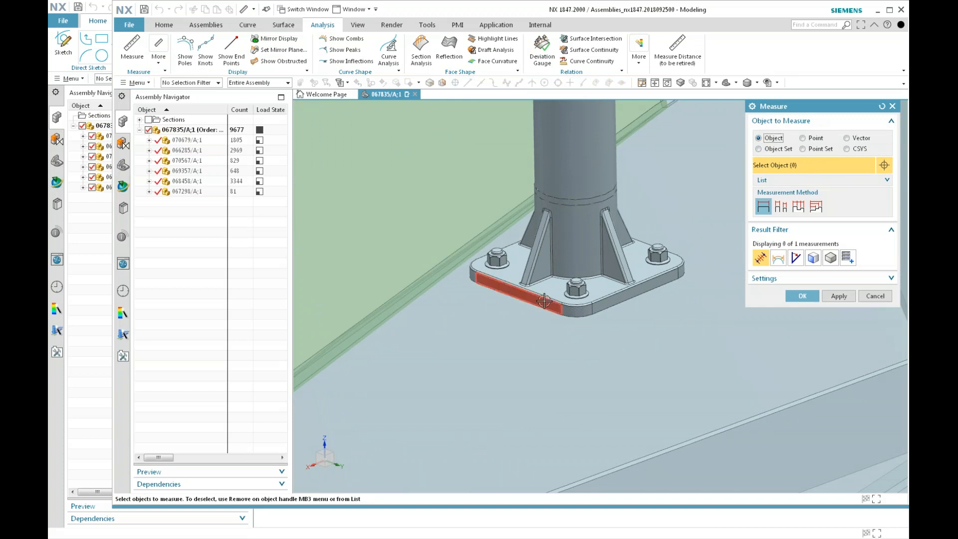
pyautogui.click(581, 322)
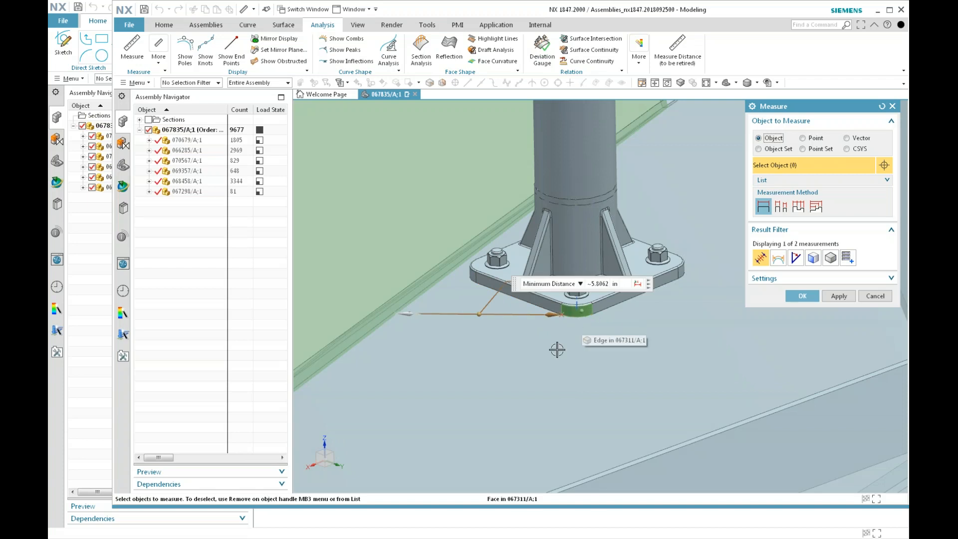
pyautogui.click(839, 296)
# Measure the minimum distance from the wall face to the base plate's corner nearest the wall
pyautogui.click(353, 222)
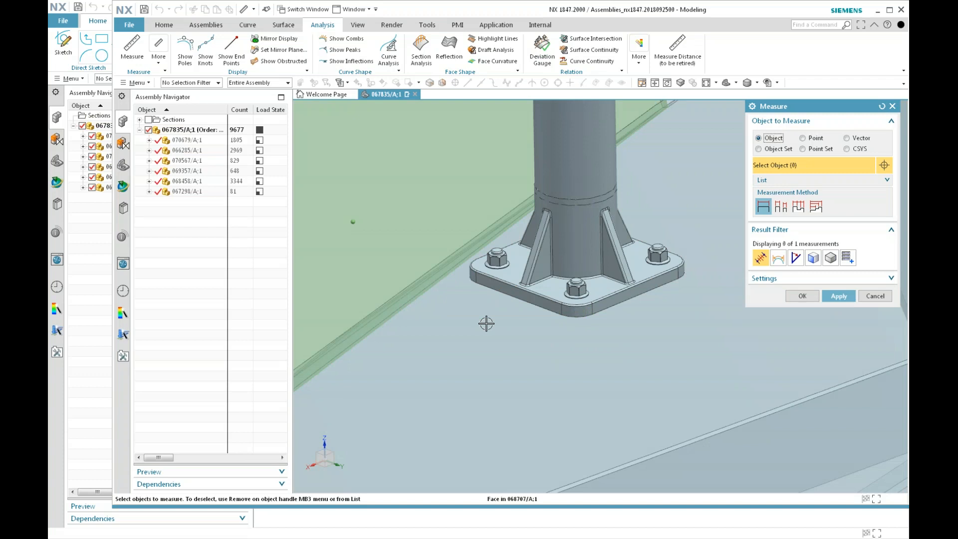
pyautogui.scroll(2, 546, 342)
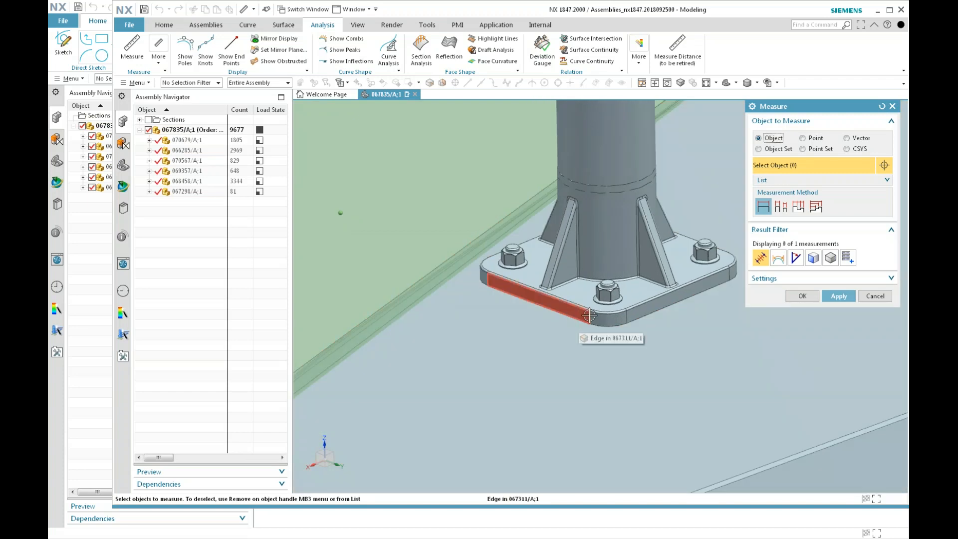
pyautogui.click(484, 278)
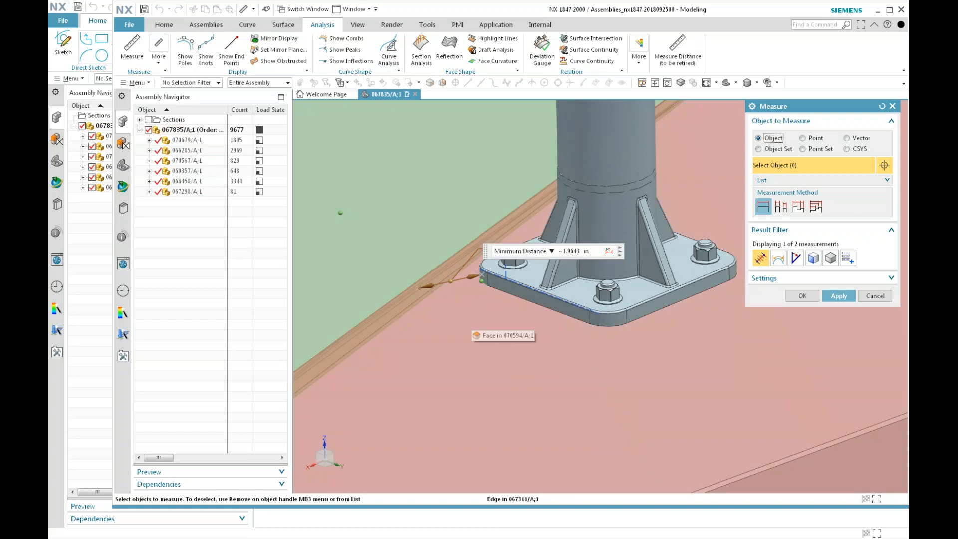
pyautogui.click(840, 296)
# Measure the minimum distance from the wall face to a point on the base plate's rounded front corner and finish measuring
pyautogui.click(315, 201)
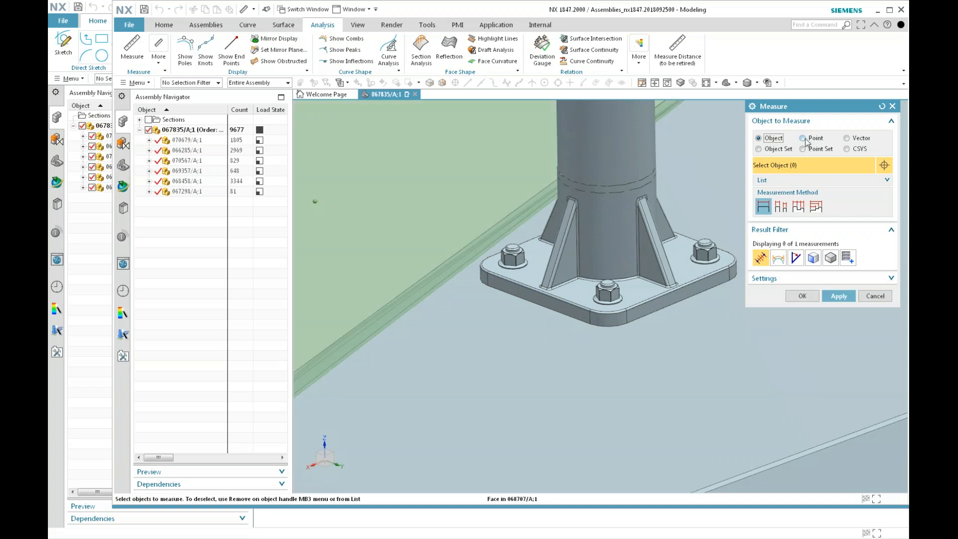
pyautogui.click(802, 139)
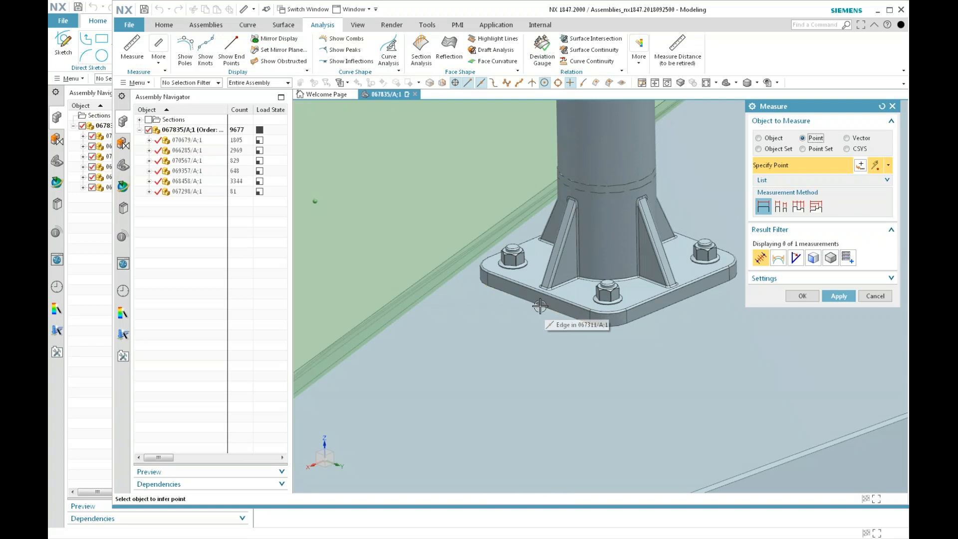
pyautogui.click(609, 312)
pyautogui.click(802, 296)
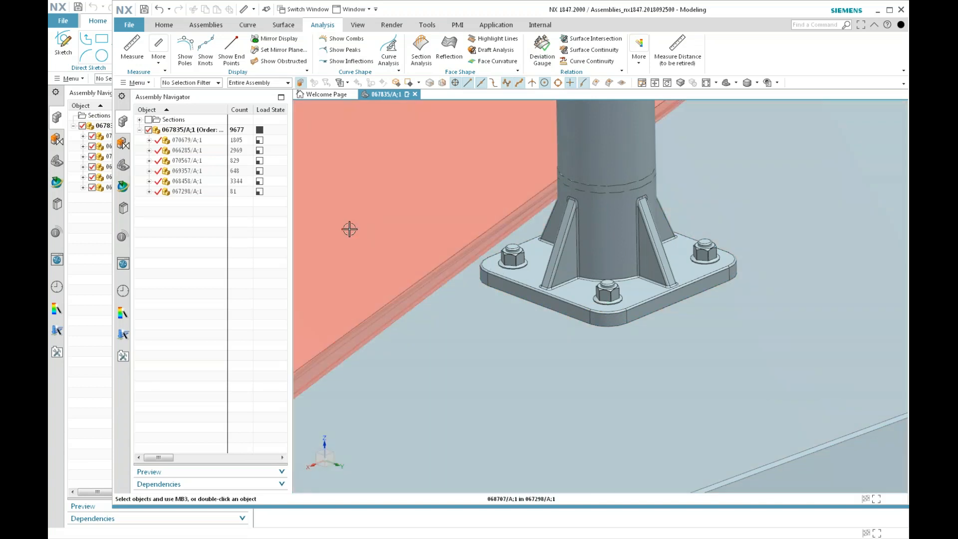
# Locate the post's assembly 067311/A;1 in the assembly structure and check the load state of it and its parent 066465/A;1
pyautogui.scroll(-1, 350, 261)
pyautogui.scroll(-5, 350, 262)
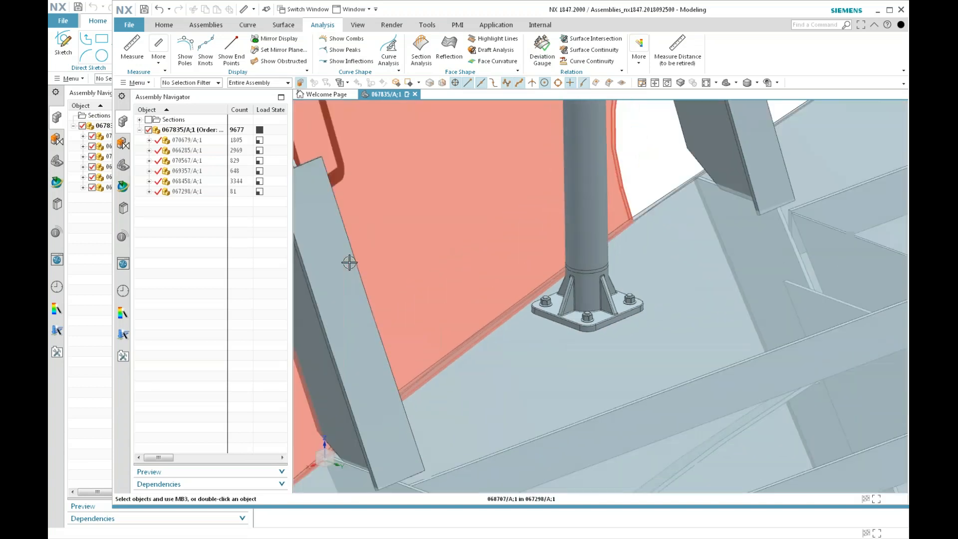
pyautogui.scroll(-2, 349, 262)
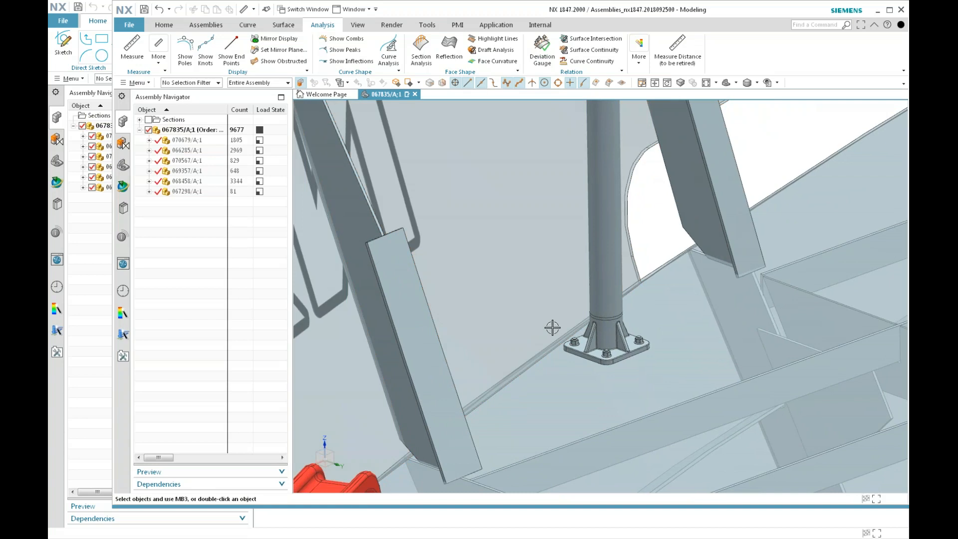
pyautogui.keyDown('shift'); pyautogui.moveTo(551, 327); pyautogui.dragTo(624, 334, button='middle'); pyautogui.keyUp('shift')
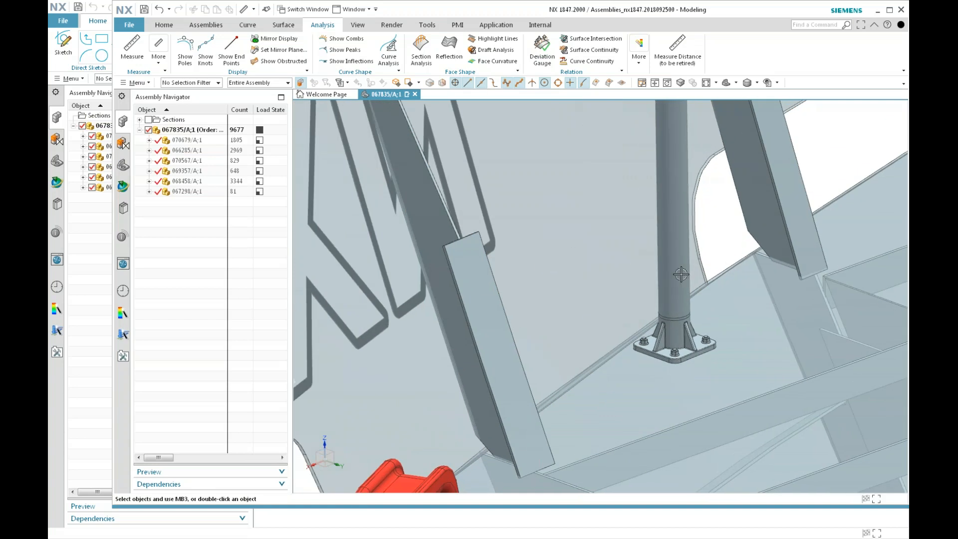
pyautogui.click(668, 284)
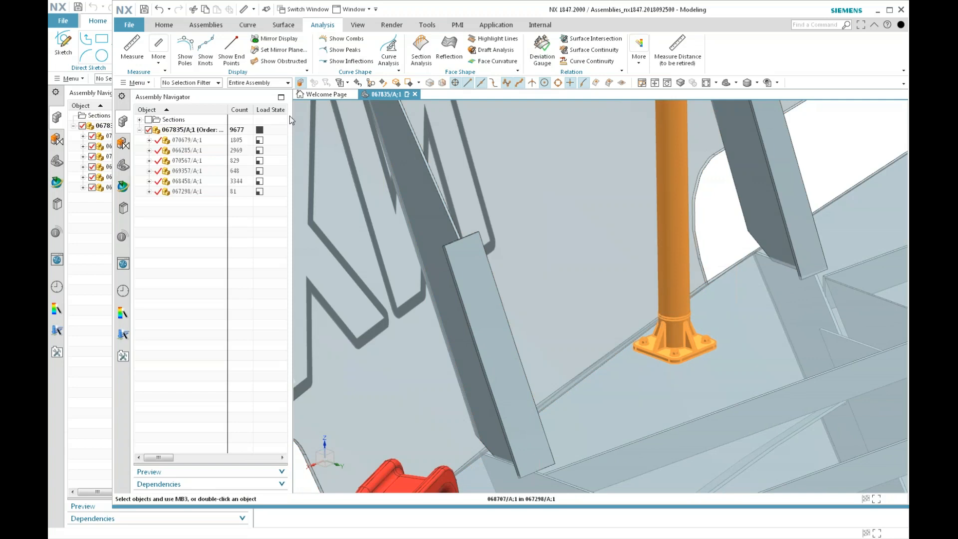
pyautogui.click(370, 82)
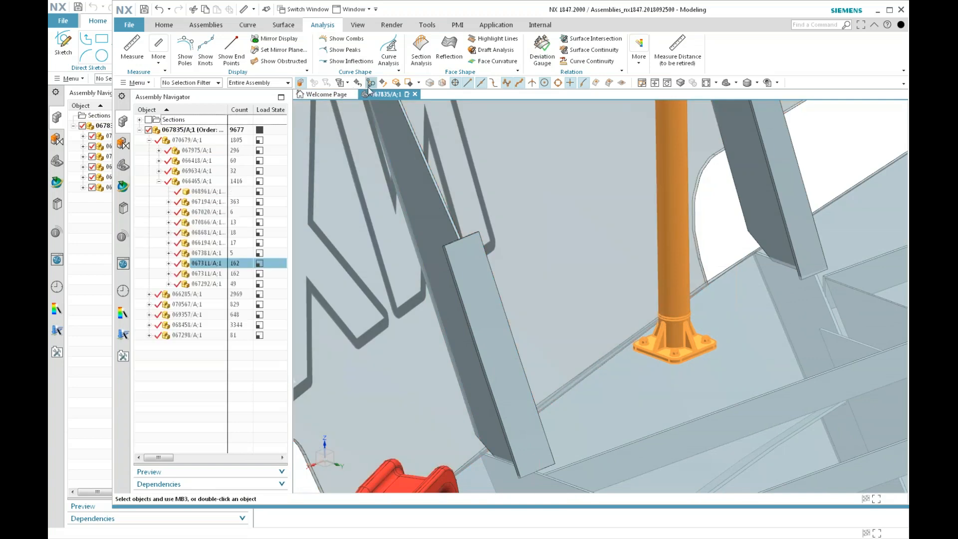
pyautogui.moveTo(260, 267)
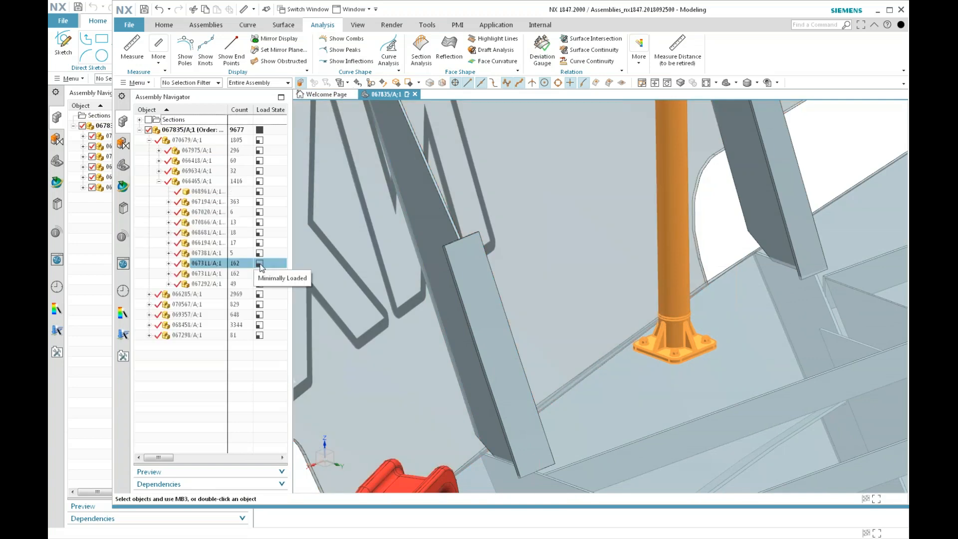
pyautogui.moveTo(261, 184)
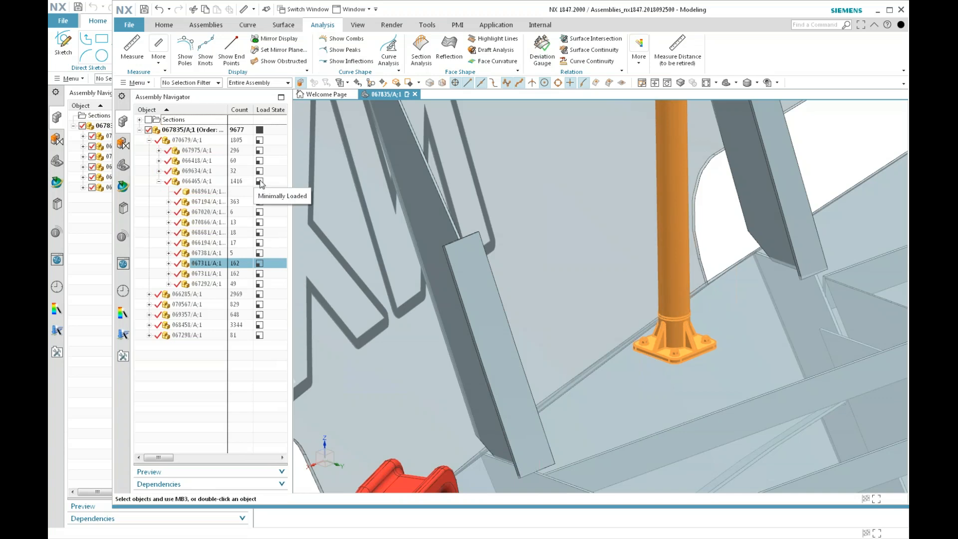
# Make the post assembly 067311/A;1 the work part and check the load state of its parent
pyautogui.rightClick(205, 266)
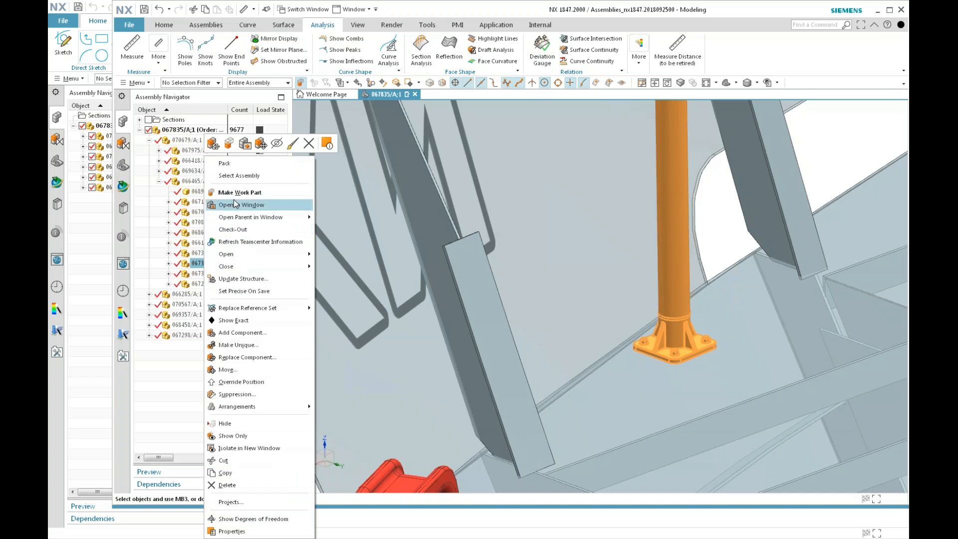
pyautogui.click(234, 193)
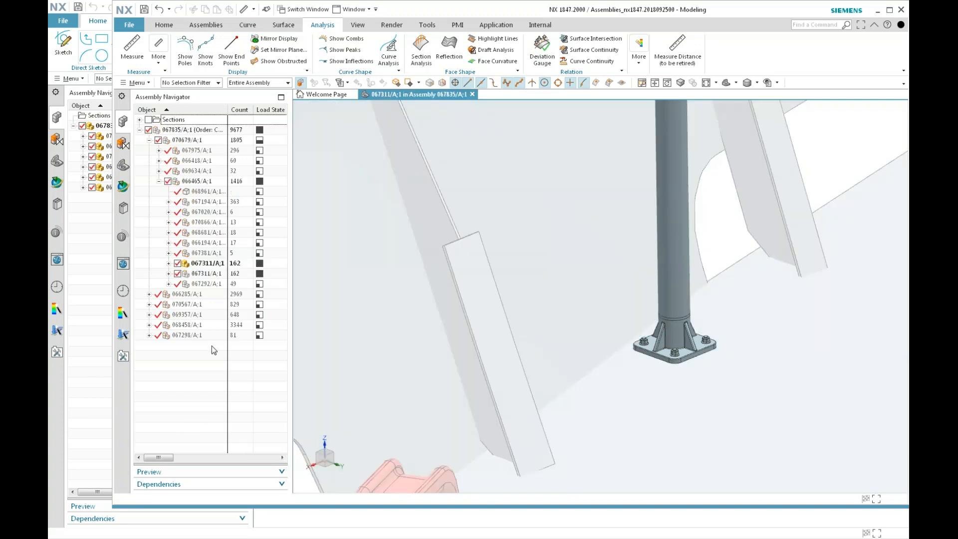
pyautogui.moveTo(714, 412); pyautogui.dragTo(688, 406, button='middle')
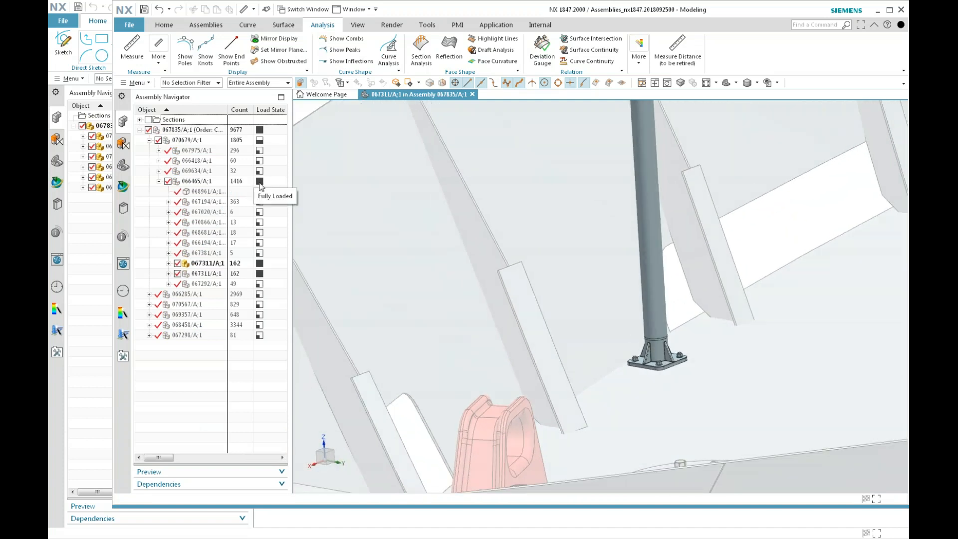
# Move the right side face of the post's base plate outward by 2.2 in with Move Face
pyautogui.moveTo(809, 491); pyautogui.dragTo(810, 490, button='middle')
pyautogui.scroll(2, 809, 491)
pyautogui.click(169, 27)
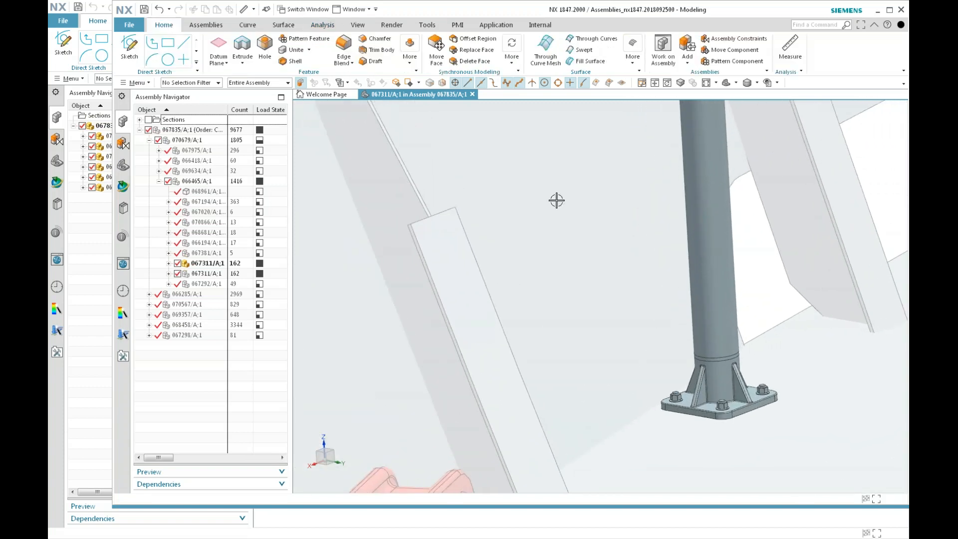
pyautogui.click(437, 46)
pyautogui.scroll(3, 818, 427)
pyautogui.keyDown('shift'); pyautogui.moveTo(804, 429); pyautogui.dragTo(605, 419, button='middle'); pyautogui.keyUp('shift')
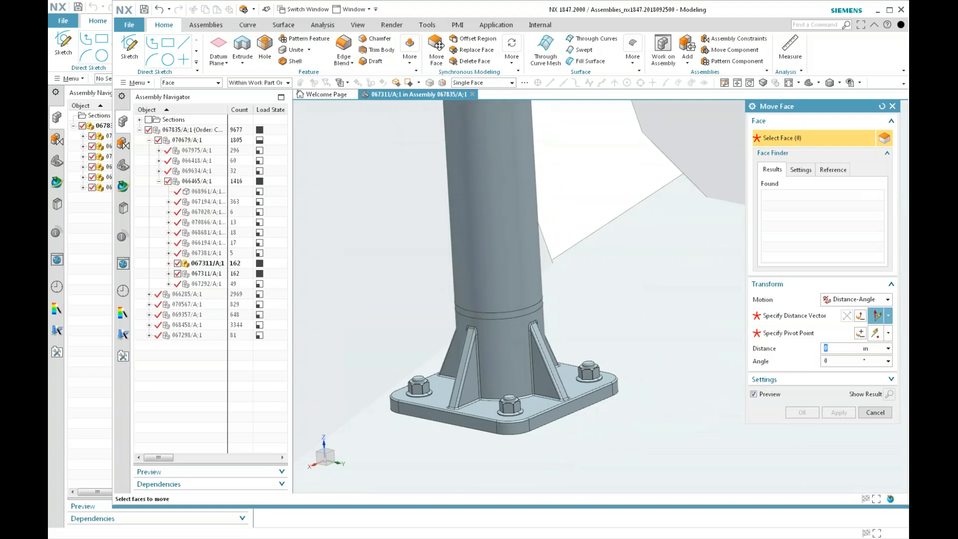
pyautogui.click(580, 400)
pyautogui.moveTo(605, 410); pyautogui.dragTo(698, 449)
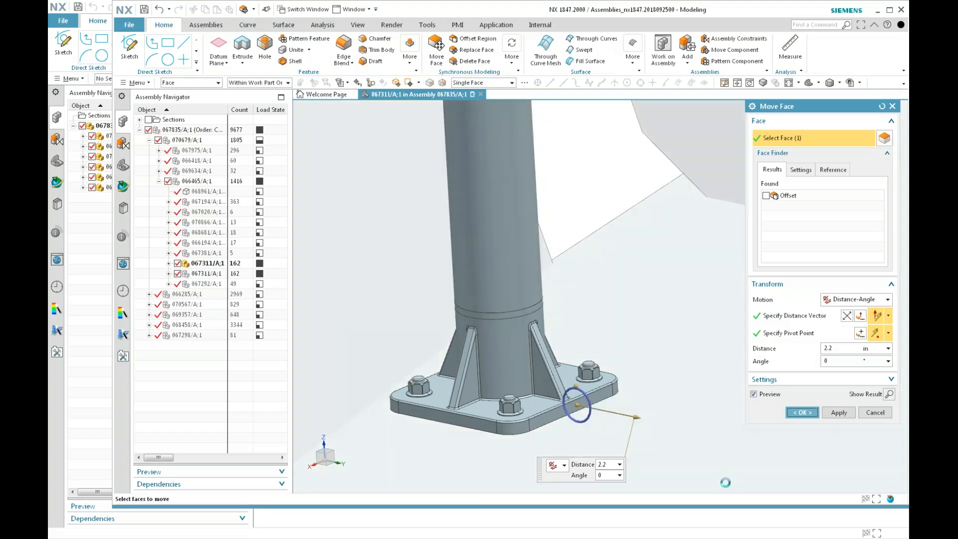
pyautogui.middleClick(725, 482)
# Make the top-level ship assembly 067835/A;1 the work part and view the whole ship
pyautogui.scroll(-12, 552, 326)
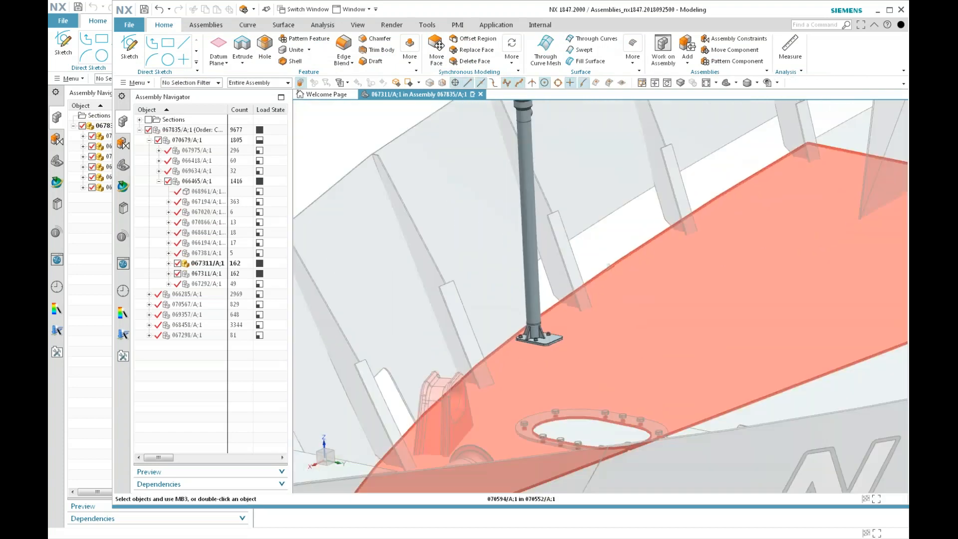
pyautogui.scroll(-8, 665, 308)
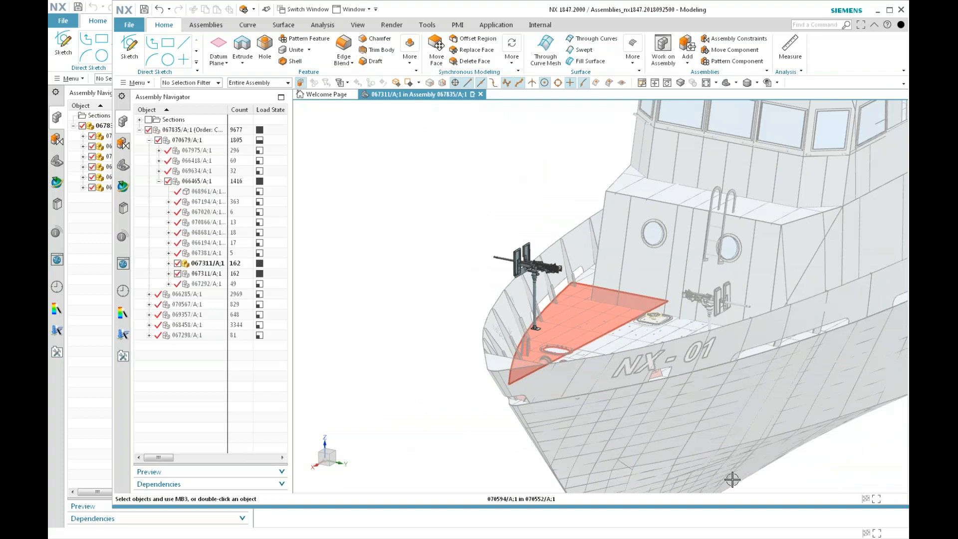
pyautogui.scroll(-5, 792, 406)
pyautogui.scroll(-3, 750, 433)
pyautogui.scroll(-5, 750, 433)
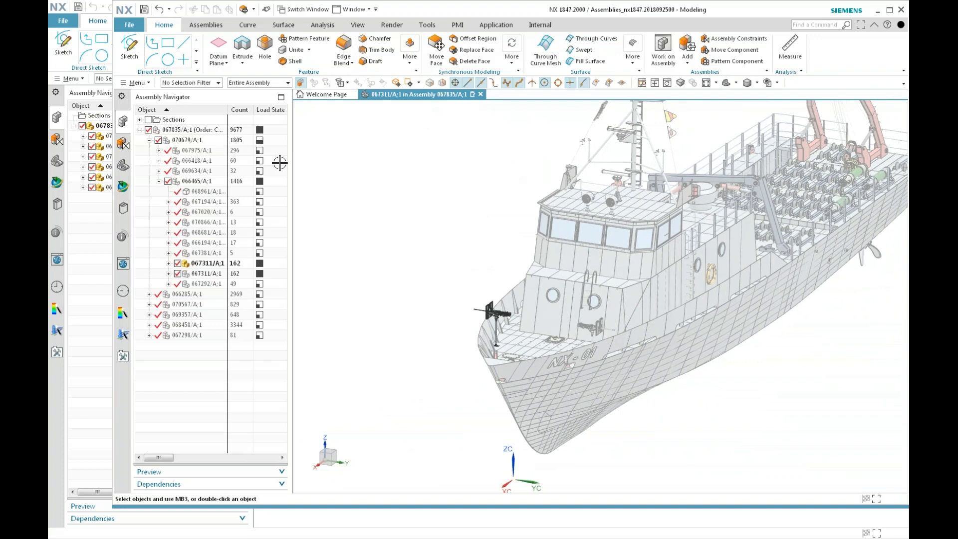
pyautogui.click(164, 130)
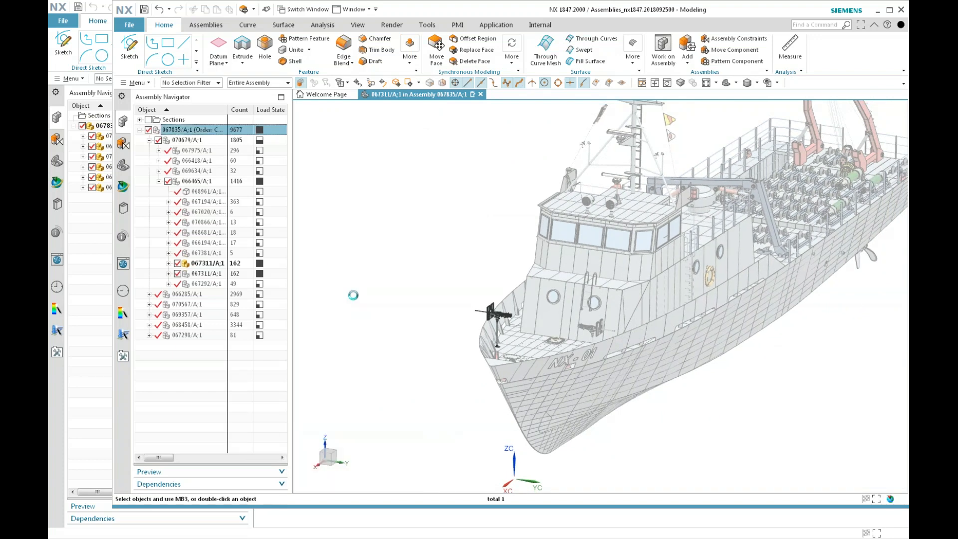
pyautogui.moveTo(599, 290); pyautogui.dragTo(698, 292, button='middle')
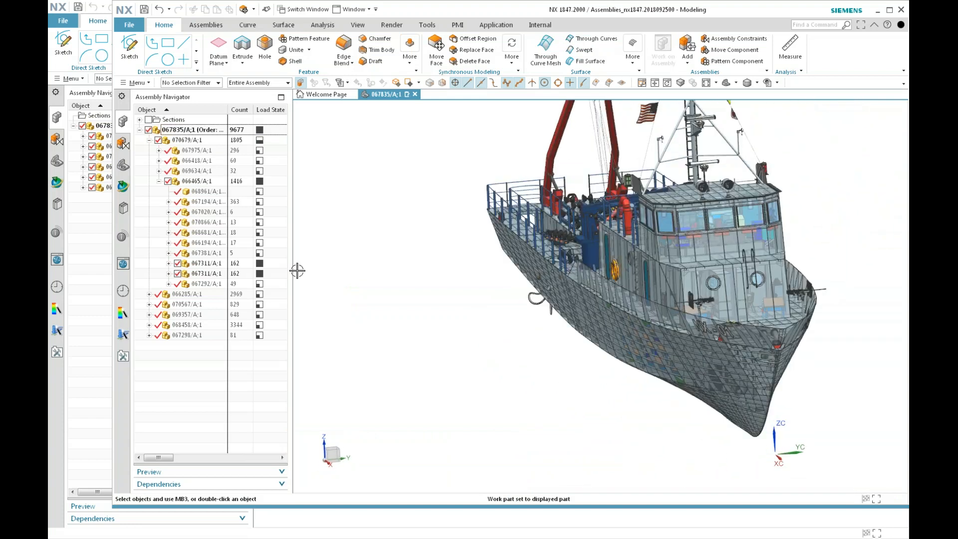
# Locate the deck crane assembly 069692/A;1 in the assembly structure and check the load state of it and its parent 068732/A;1
pyautogui.click(148, 140)
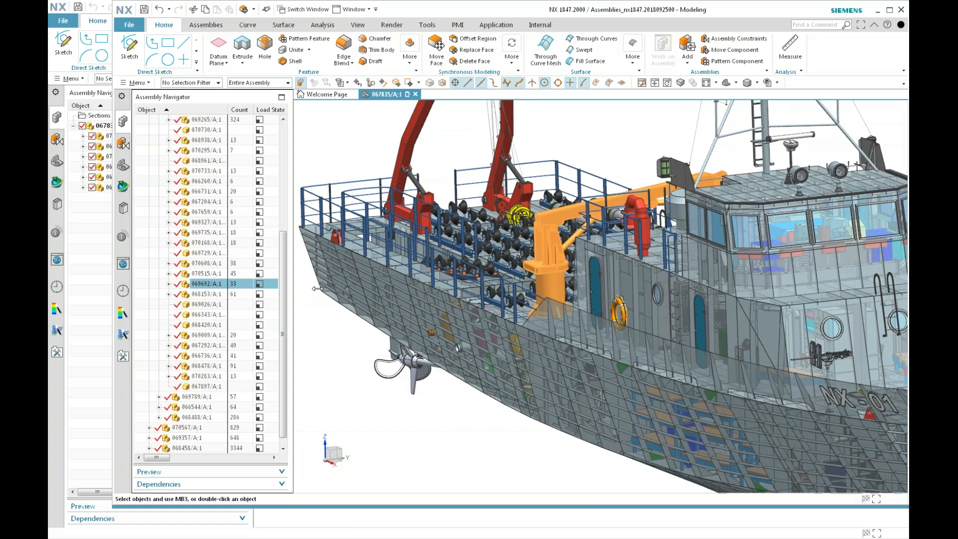
pyautogui.moveTo(292, 285); pyautogui.dragTo(329, 290)
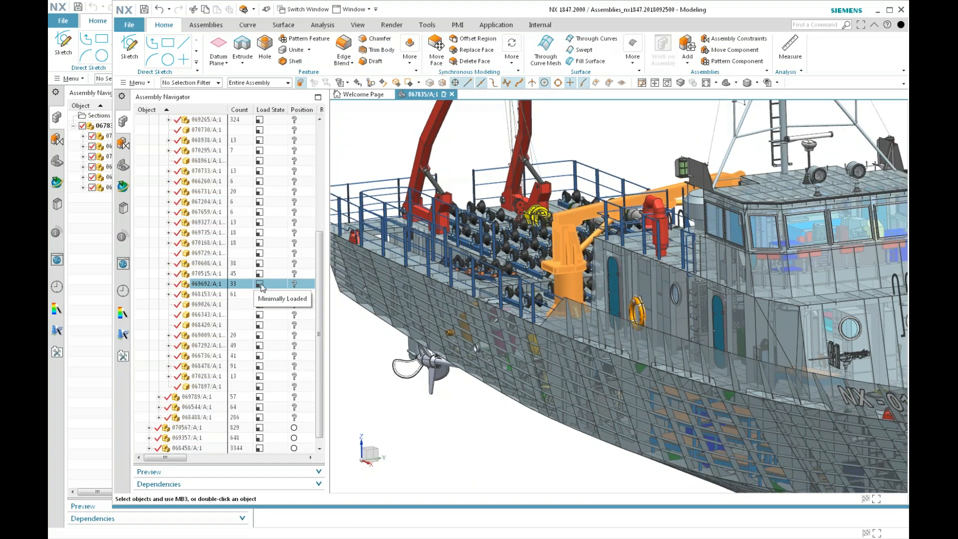
pyautogui.scroll(4, 244, 144)
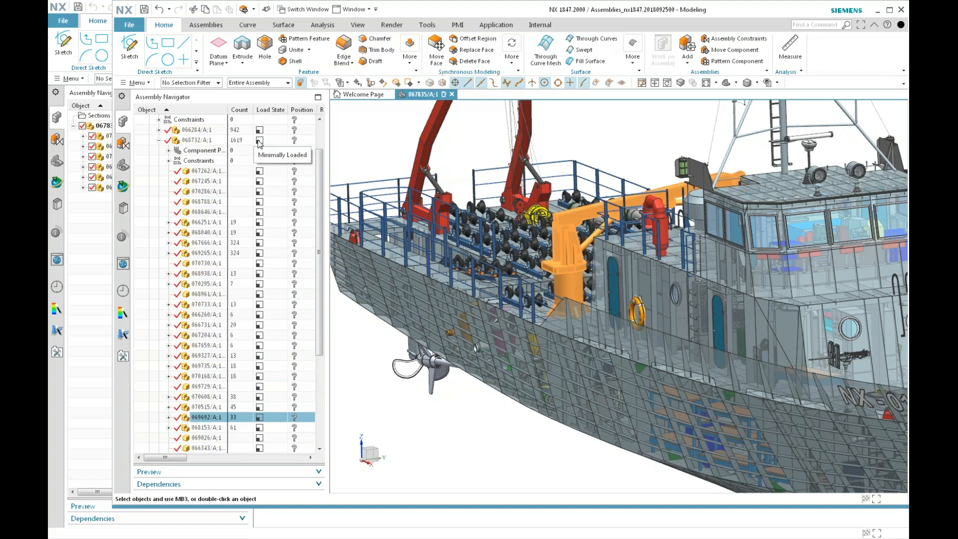
pyautogui.scroll(-4, 321, 252)
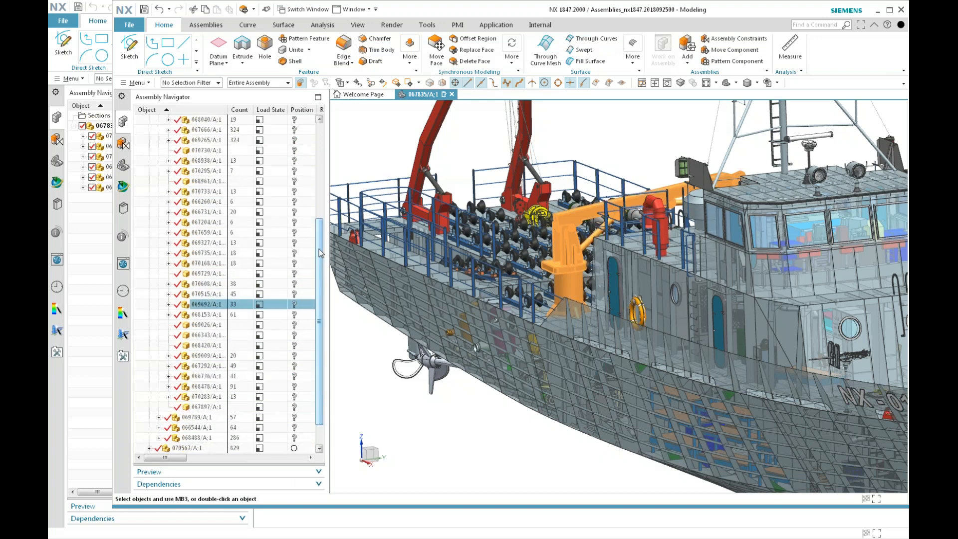
# Expand the crane assembly 069692/A;1 and its Constraints group to load the crane's assembly constraints
pyautogui.click(169, 305)
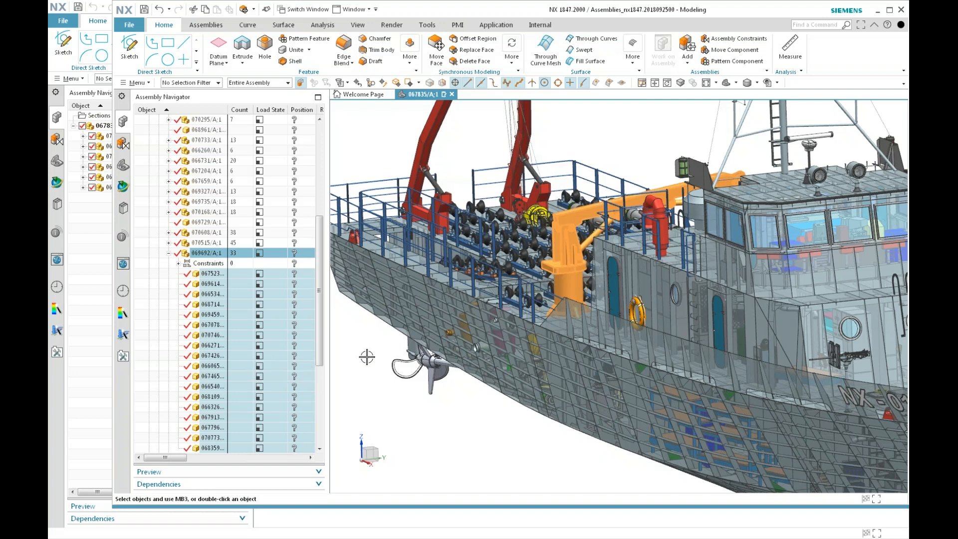
pyautogui.click(178, 264)
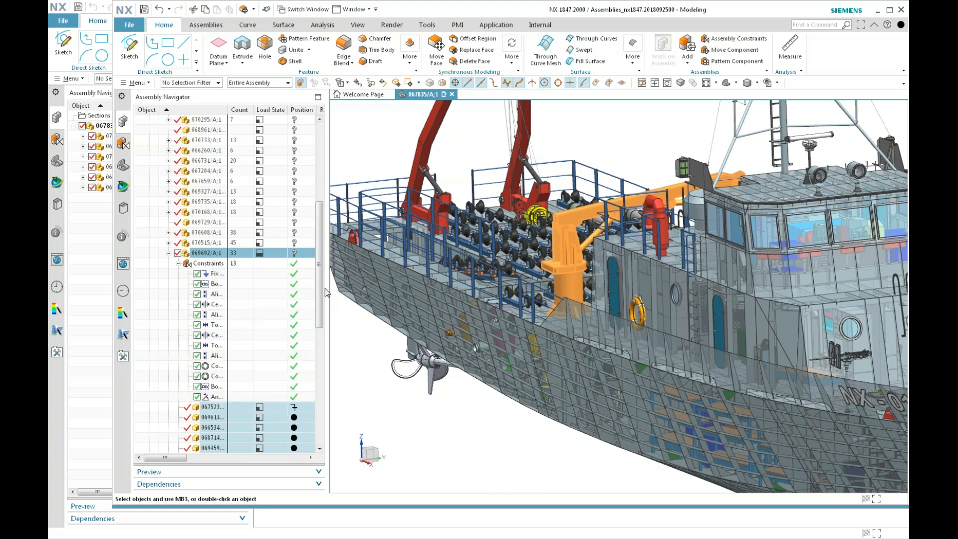
pyautogui.scroll(-2, 321, 299)
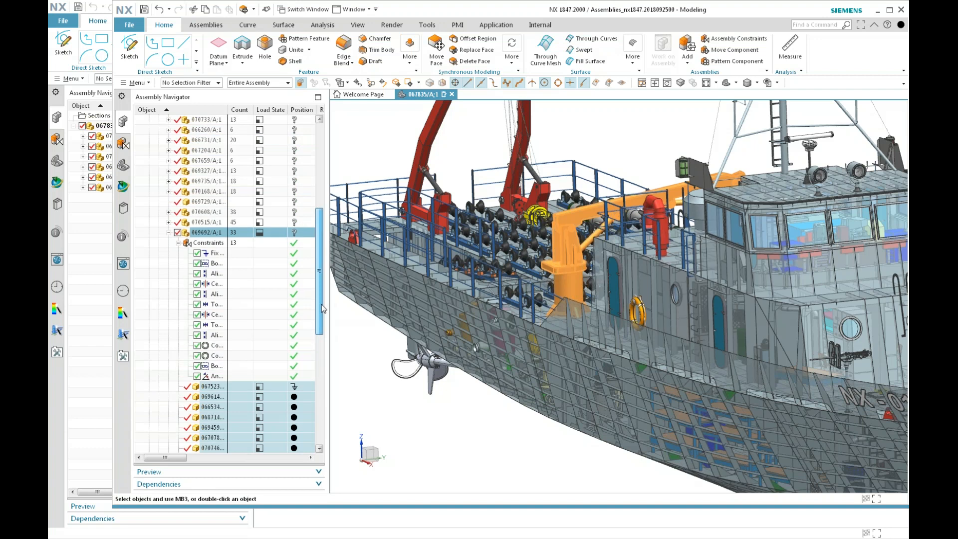
# Edit the crane's angle constraint to raise the boom slightly and accept the change
pyautogui.click(208, 376)
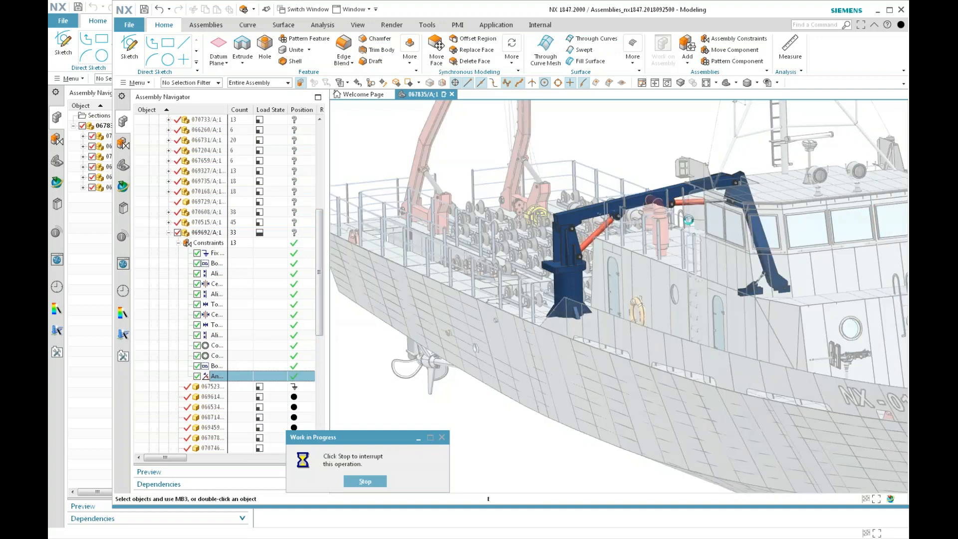
pyautogui.moveTo(643, 216)
pyautogui.mouseDown()
pyautogui.moveTo(619, 168)
pyautogui.moveTo(598, 204)
pyautogui.moveTo(592, 187)
pyautogui.moveTo(619, 178)
pyautogui.moveTo(629, 207)
pyautogui.mouseUp()
pyautogui.middleClick(622, 434)
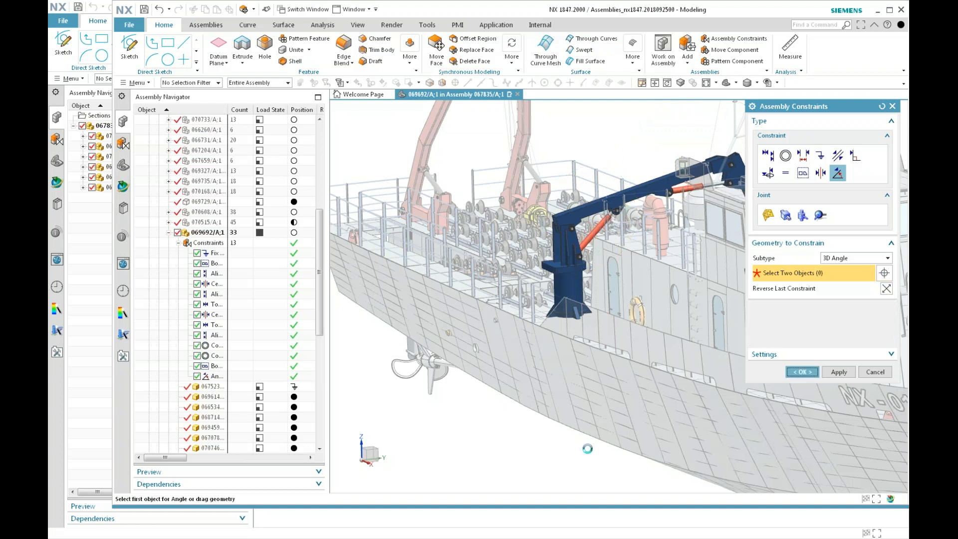
# Collapse the 066285/A;1 branch and make the top-level ship assembly 067835/A;1 the work part again
pyautogui.scroll(-1, 561, 416)
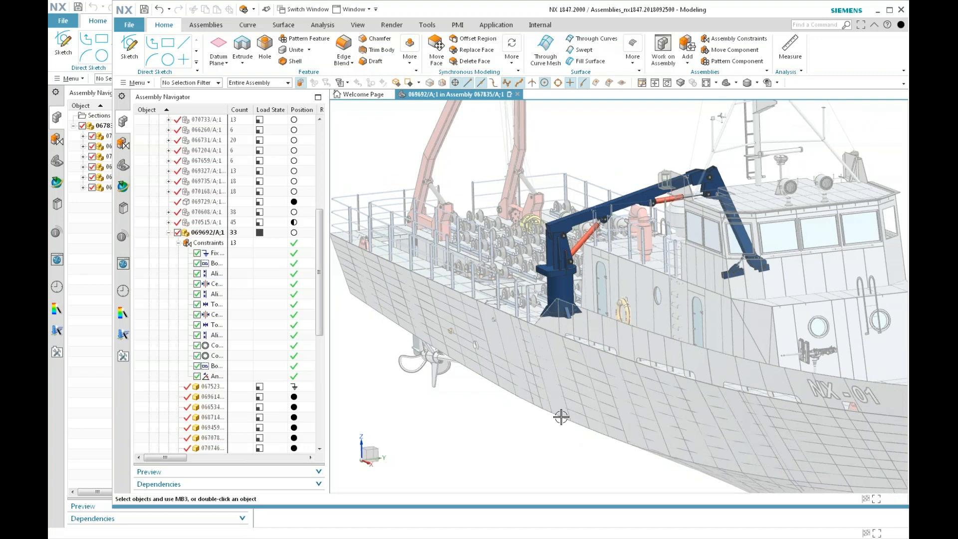
pyautogui.scroll(-1, 466, 336)
pyautogui.moveTo(320, 232); pyautogui.dragTo(321, 147)
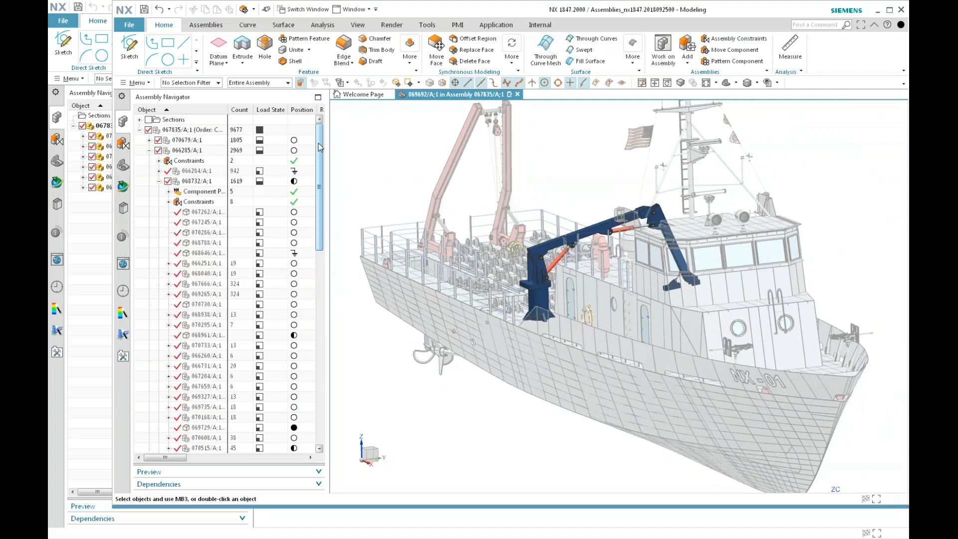
pyautogui.click(149, 150)
pyautogui.click(195, 130)
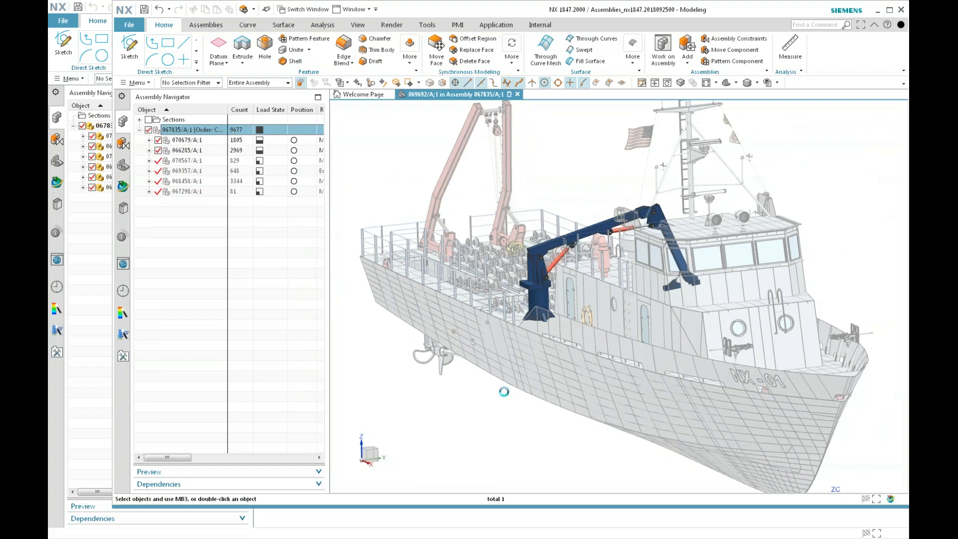
pyautogui.scroll(-3, 558, 369)
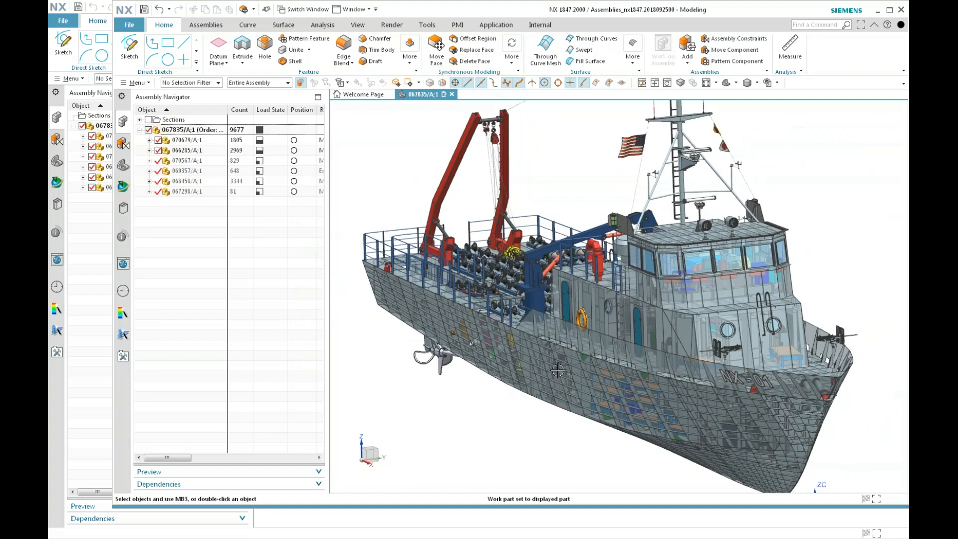